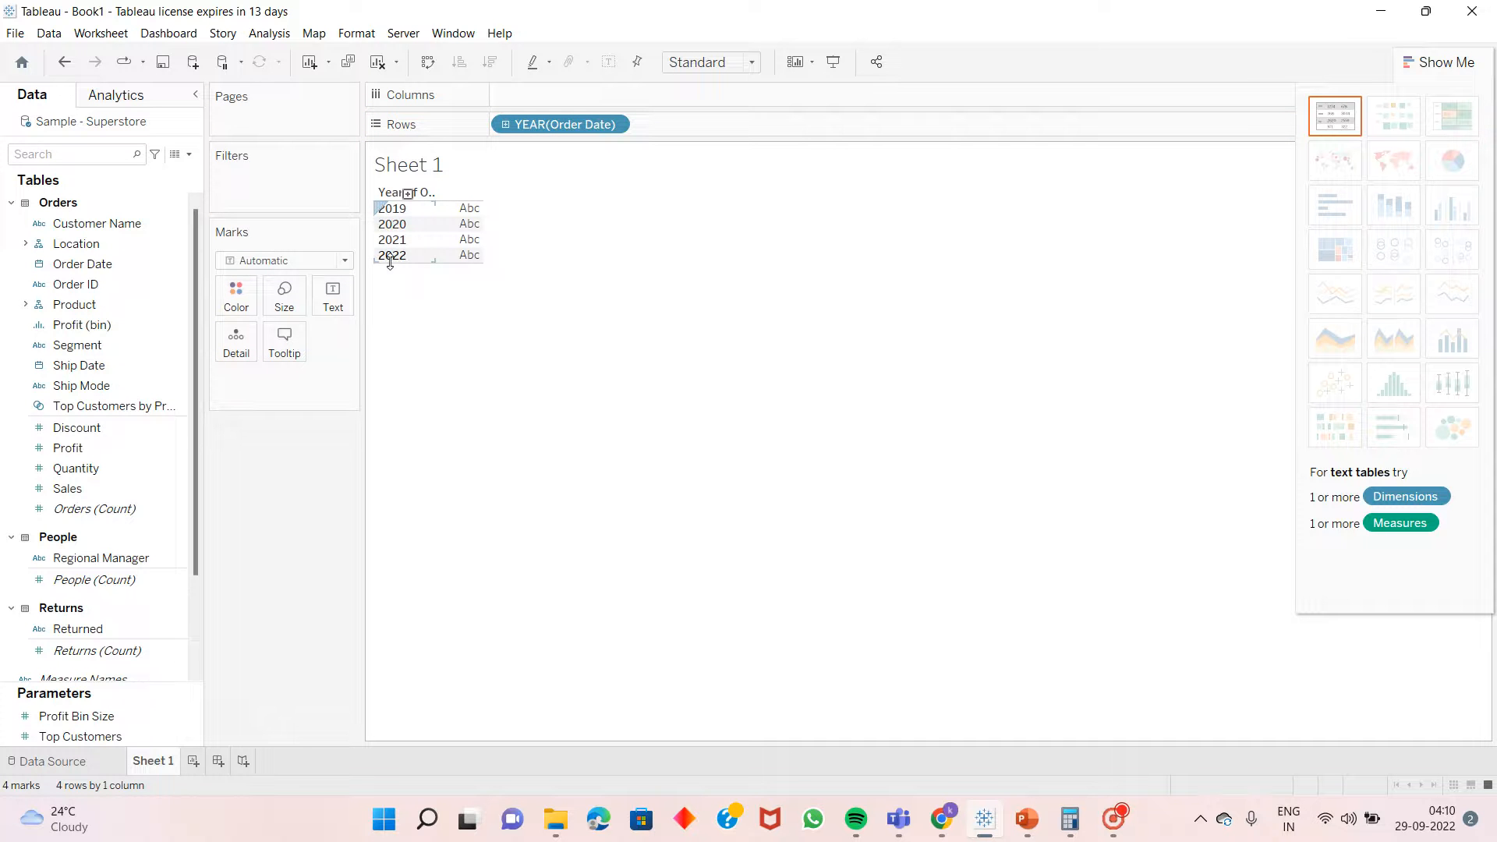
Expand Order Date on the rows down to month level and remove the quarter level.
{"action": "left_click", "coordinate": [506, 125]}
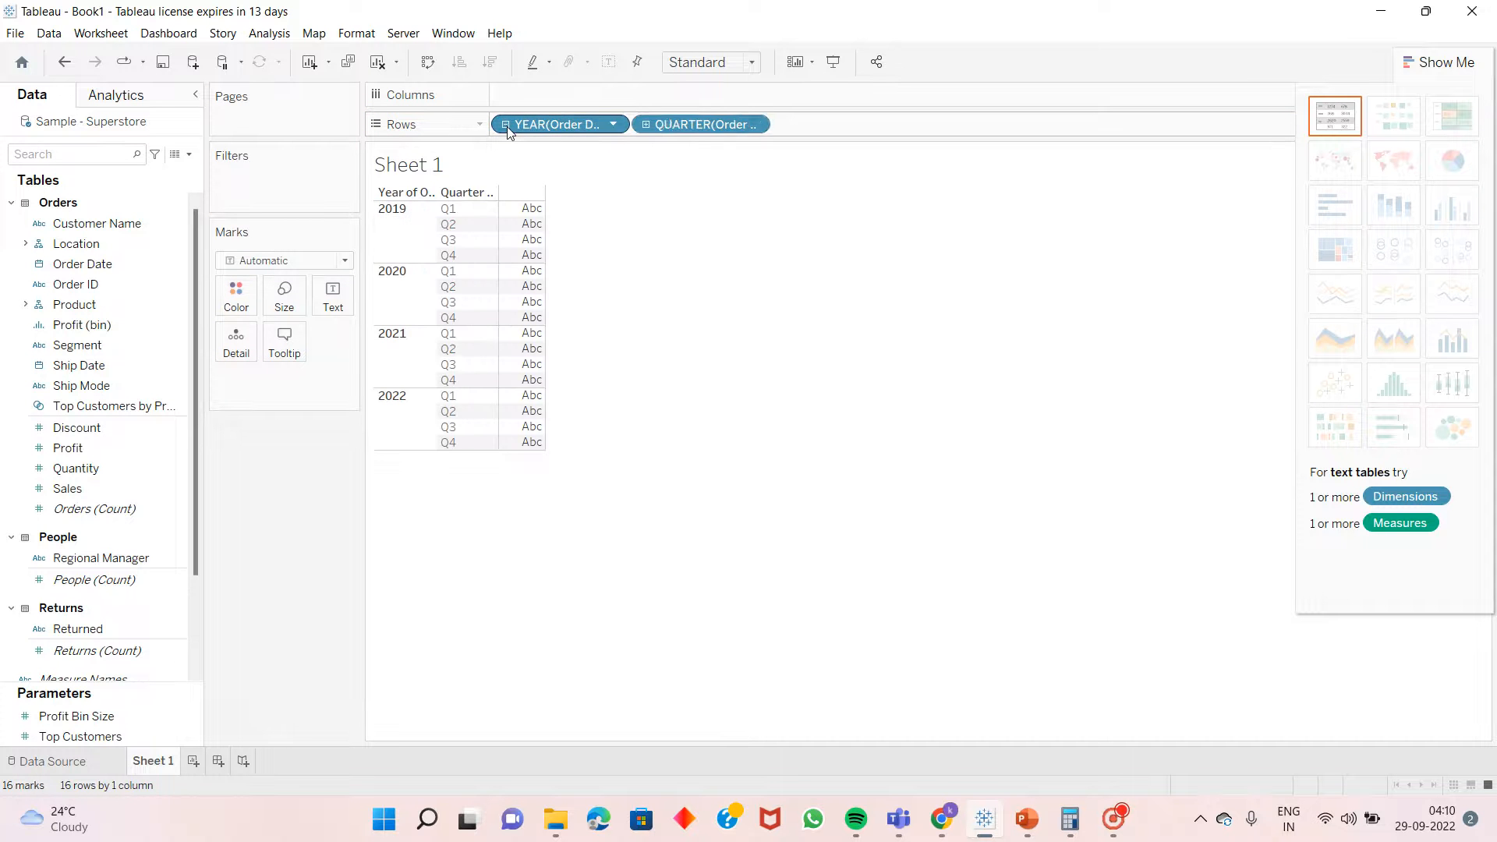
{"action": "left_click", "coordinate": [646, 125]}
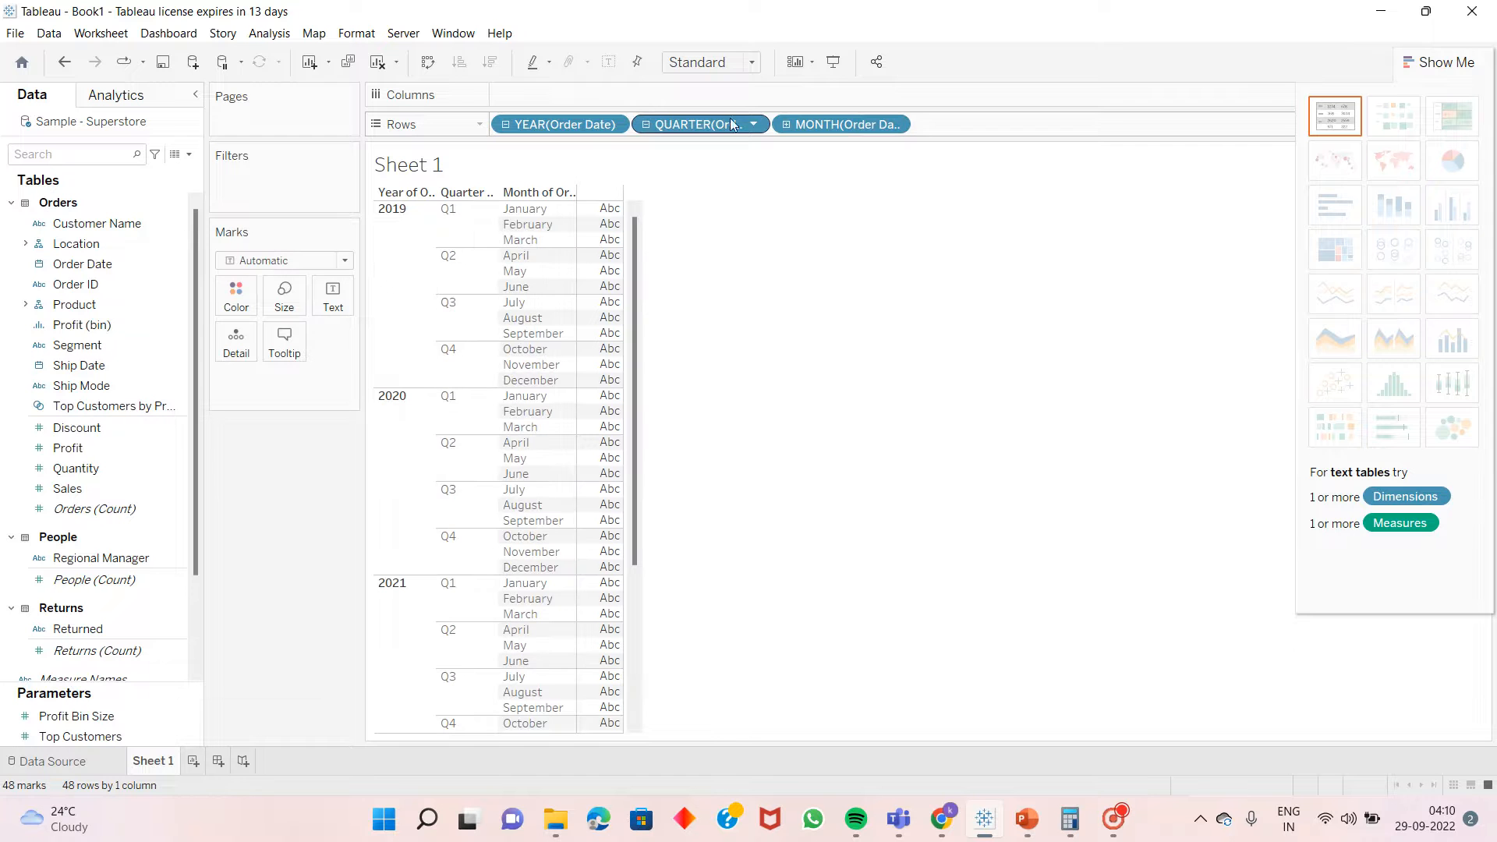
{"action": "left_click_drag", "start_coordinate": [724, 128], "coordinate": [306, 533]}
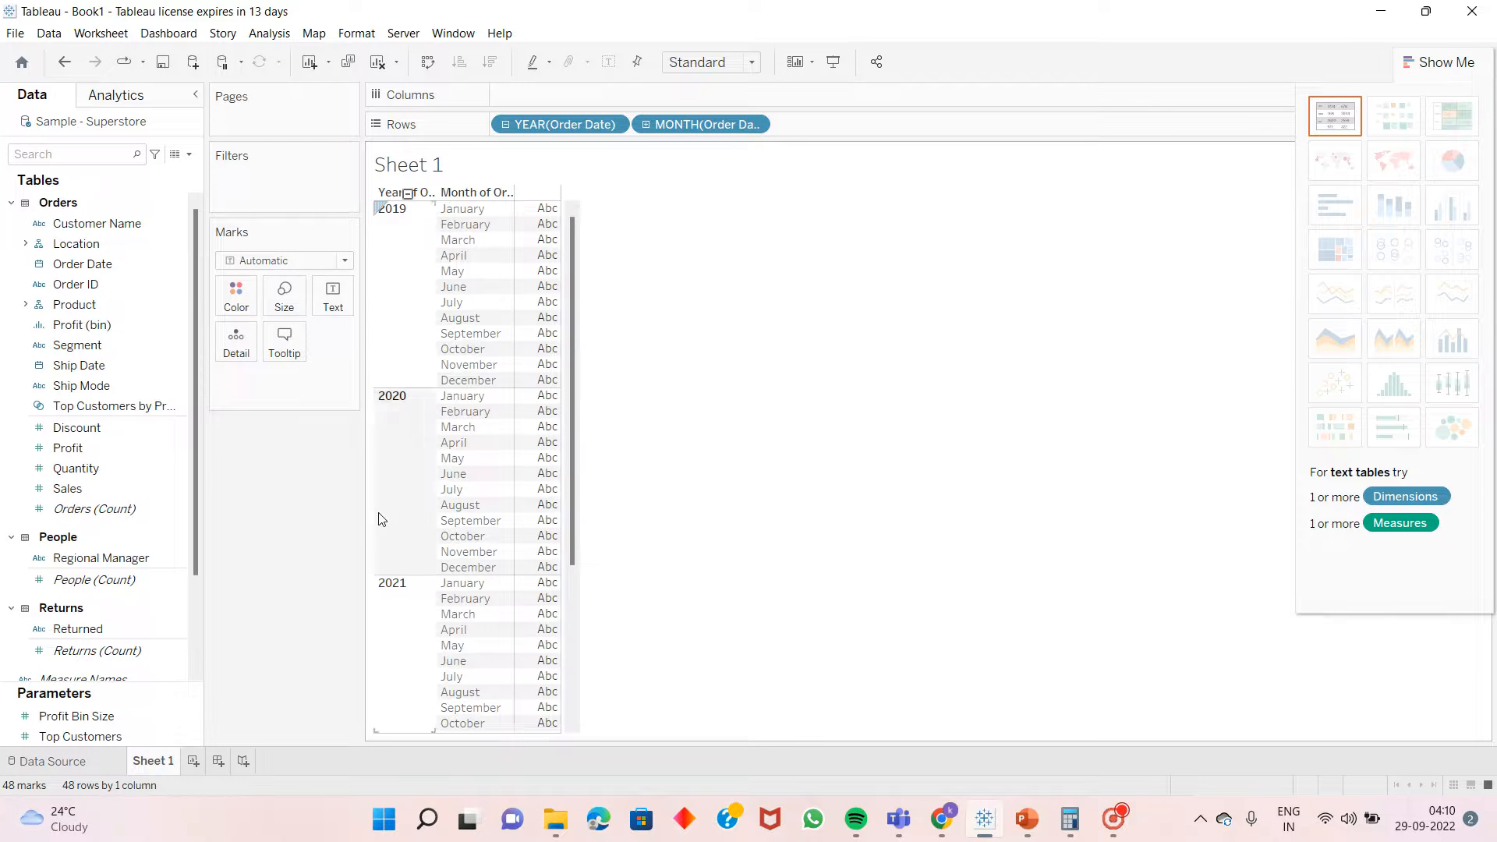
Show the sum of Sales as text values for each month in the table.
{"action": "left_click_drag", "start_coordinate": [146, 488], "coordinate": [347, 297]}
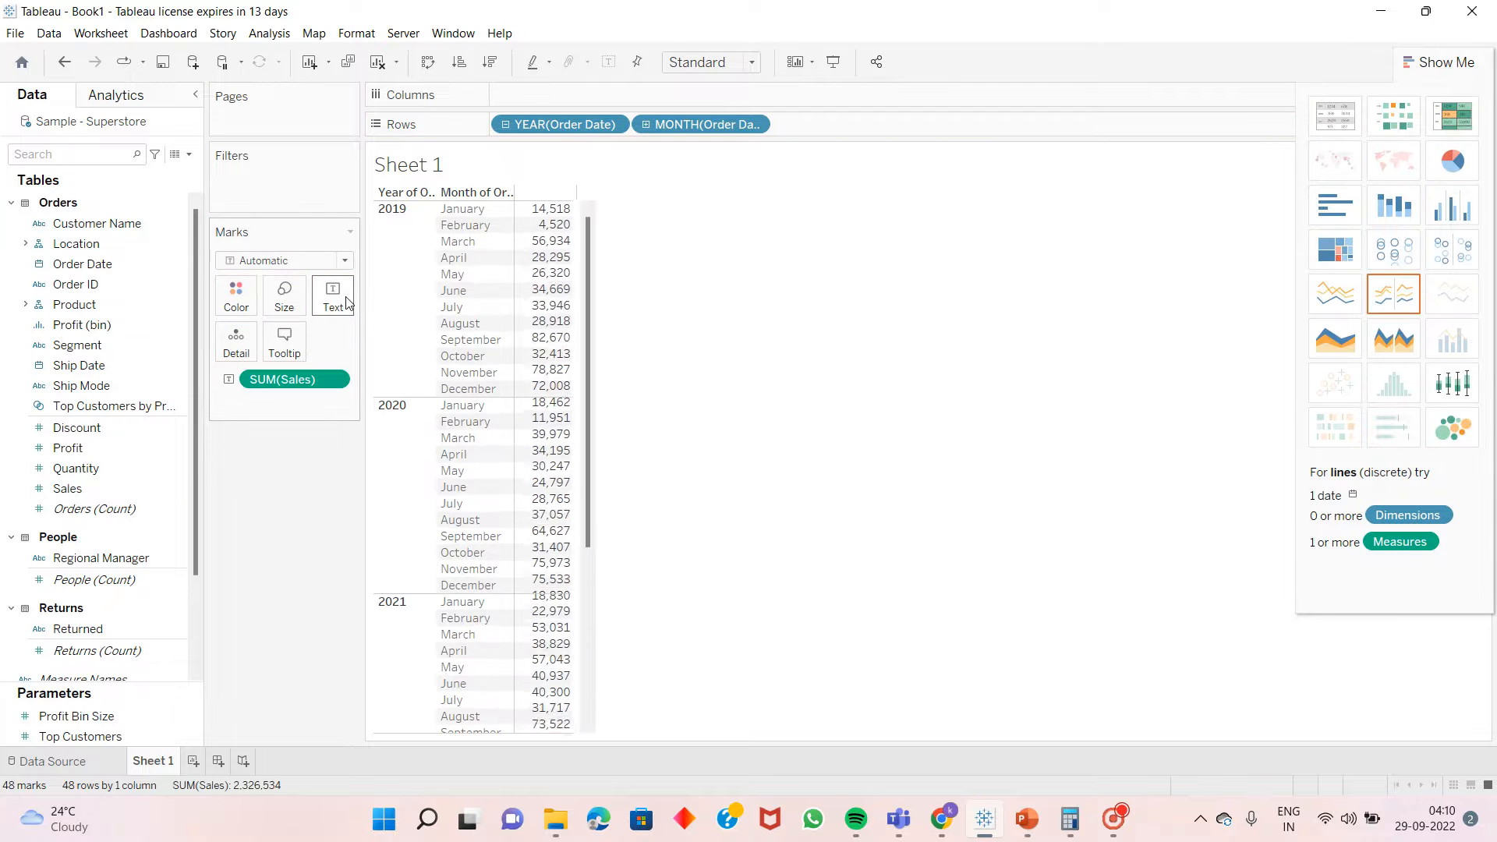
{"action": "scroll", "coordinate": [505, 540], "scroll_direction": "down", "scroll_amount": 3}
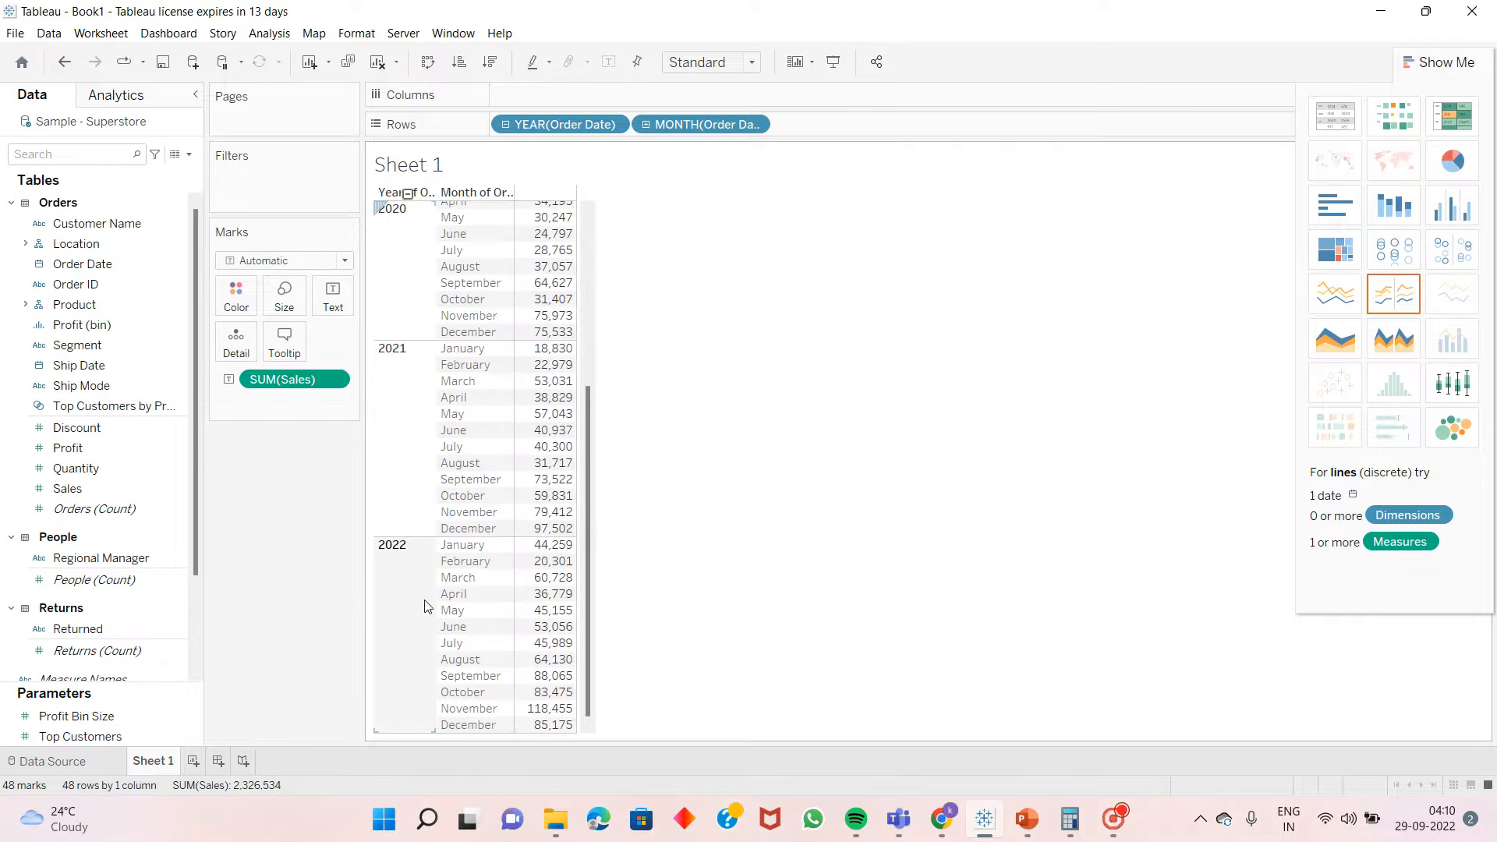
{"action": "mouse_move", "coordinate": [555, 739]}
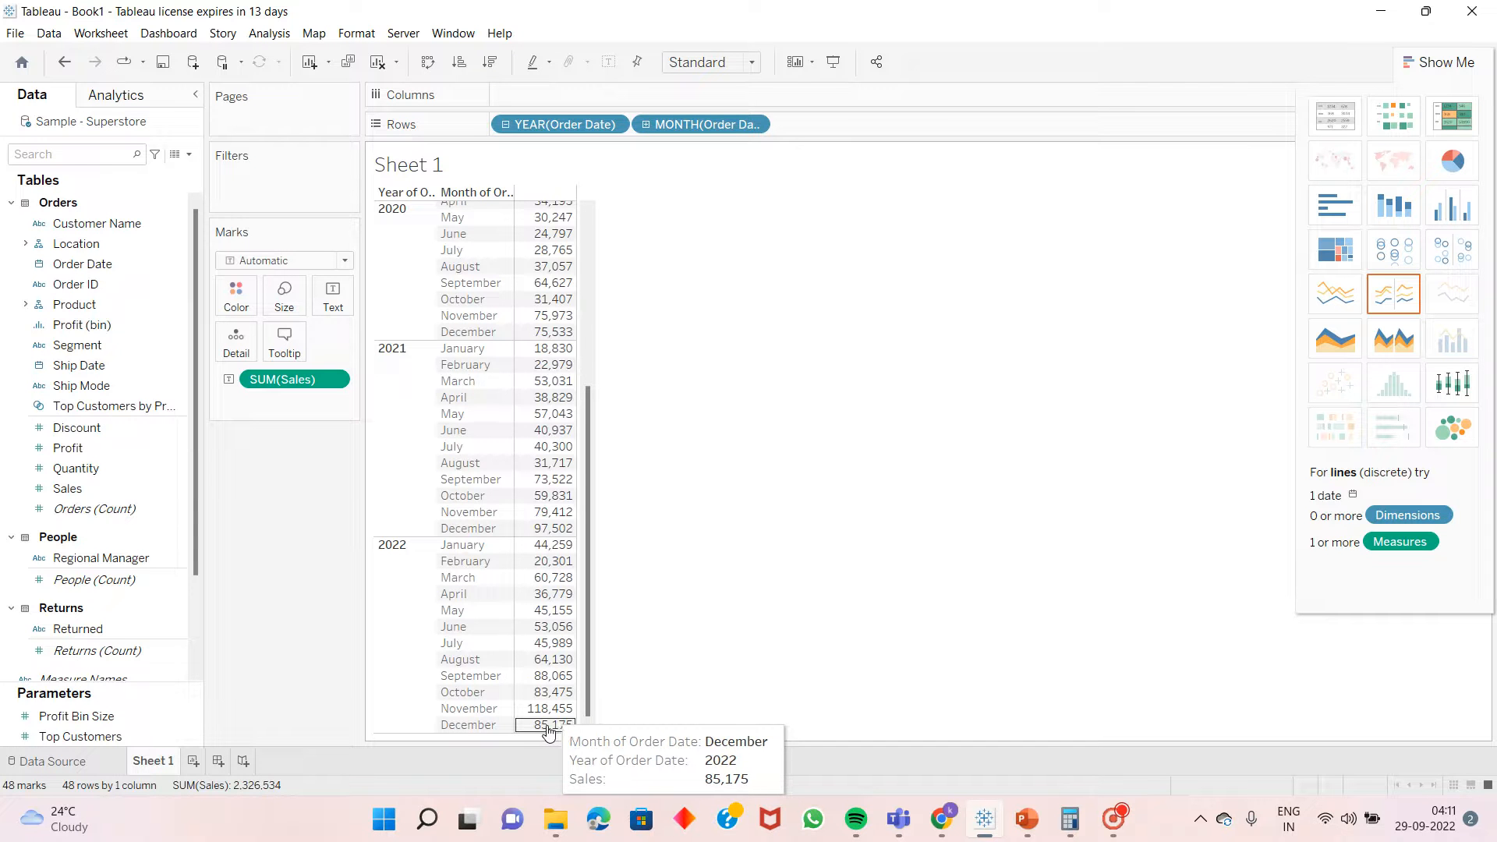
Start a new calculated field and name it "Last year sales".
{"action": "left_click", "coordinate": [187, 158]}
{"action": "left_click", "coordinate": [156, 171]}
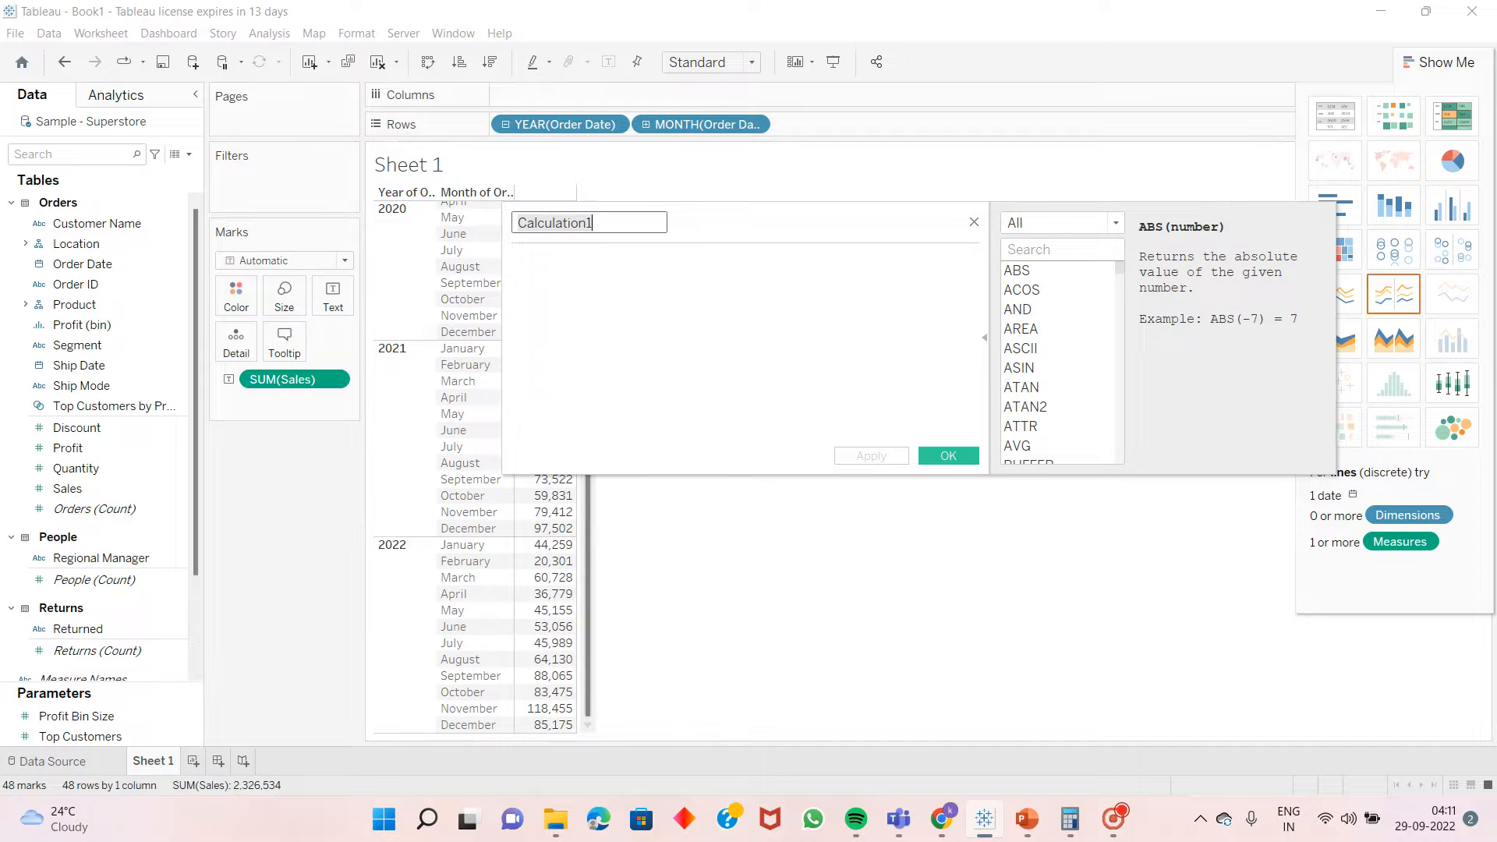
{"action": "key", "text": "BackSpace"}
{"action": "key", "text": "BackSpace"}
{"action": "key", "text": "BackSpace"}
{"action": "key", "text": "BackSpace"}
{"action": "key", "text": "BackSpace"}
{"action": "key", "text": "BackSpace"}
{"action": "key", "text": "BackSpace"}
{"action": "key", "text": "BackSpace"}
{"action": "key", "text": "BackSpace"}
{"action": "key", "text": "BackSpace"}
{"action": "key", "text": "BackSpace"}
{"action": "key", "text": "BackSpace"}
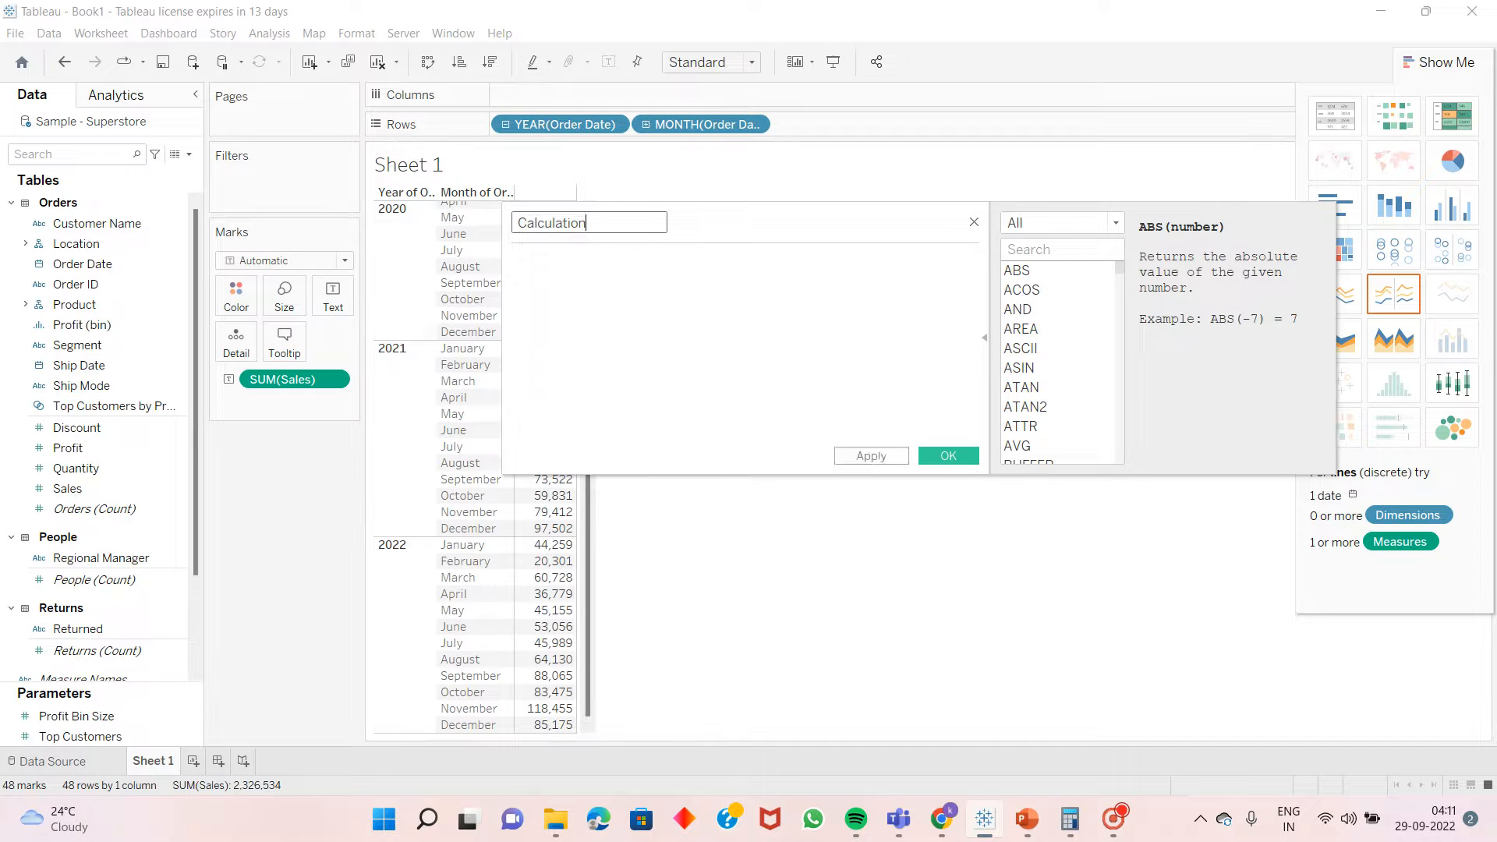
{"action": "type", "text": "Last year sales"}
{"action": "left_click", "coordinate": [514, 261]}
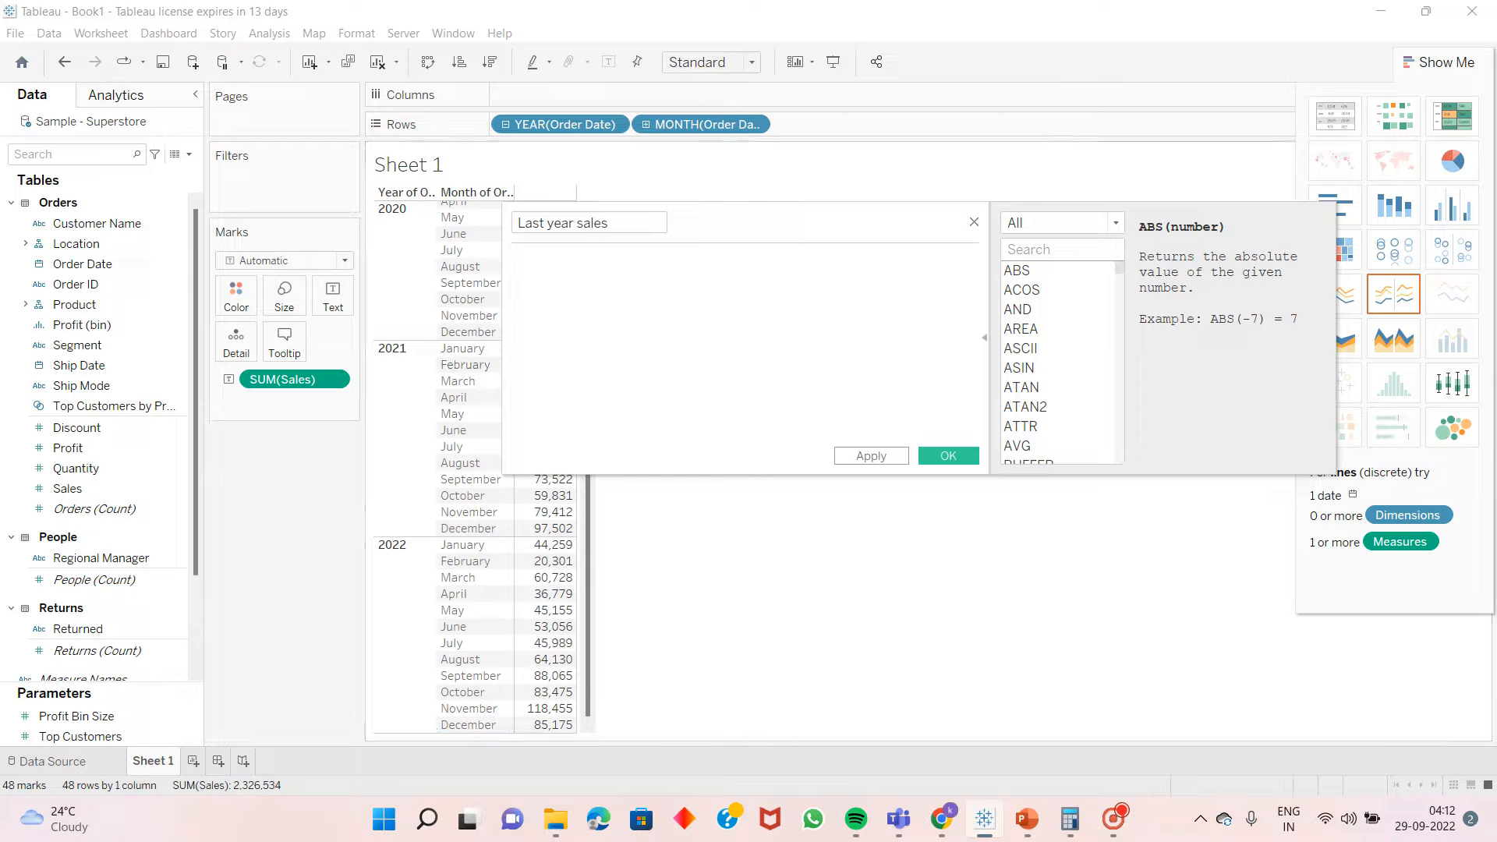
Consult the LOOKUP slide in PowerPoint and, back in Tableau, enter the field's formula as LOOKUP(SUM([Sales]),-12).
{"action": "left_click", "coordinate": [1027, 819]}
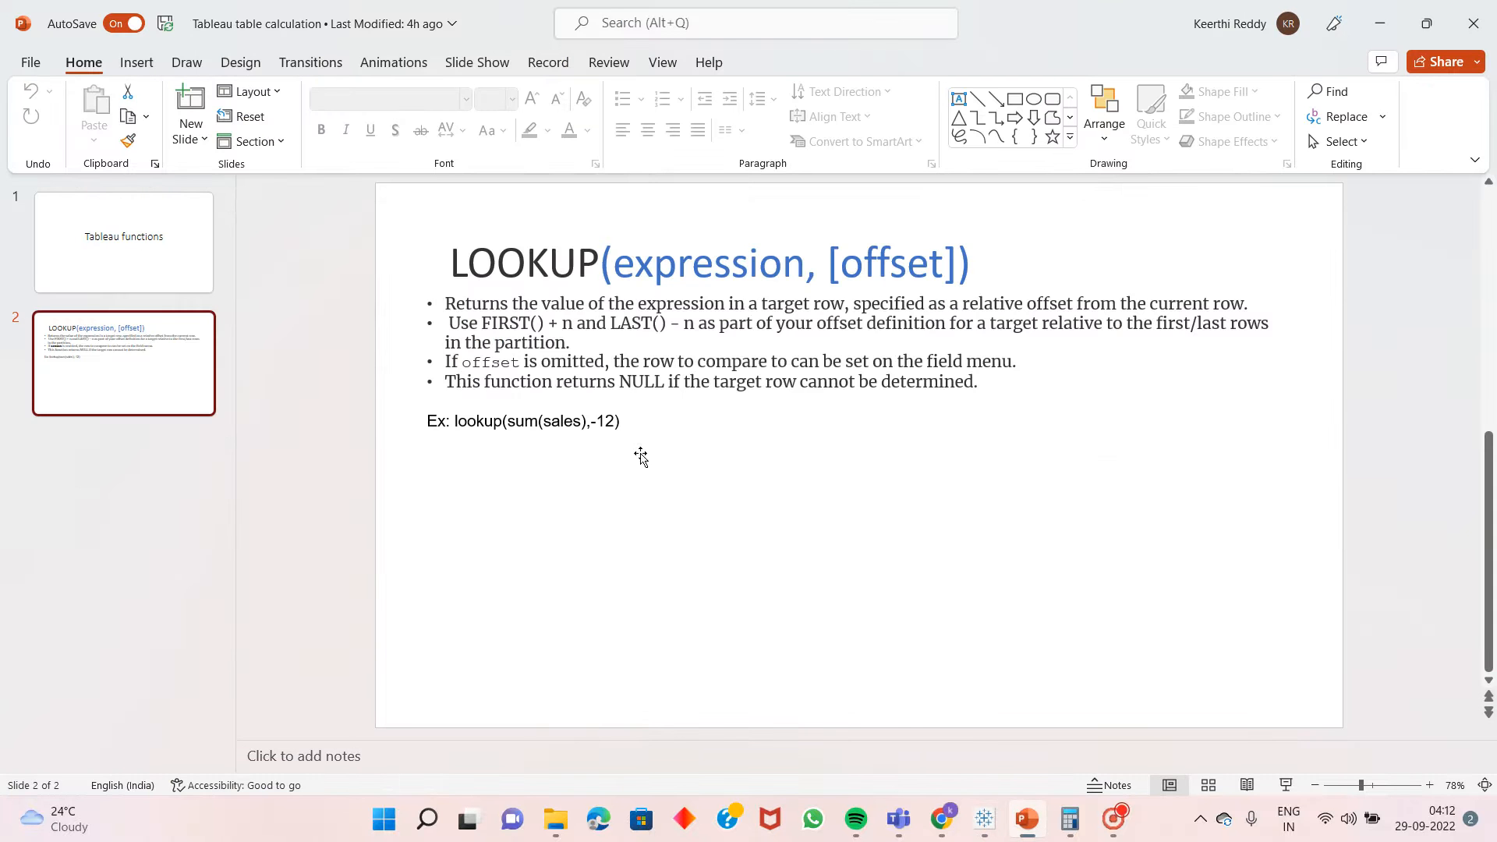
{"action": "left_click", "coordinate": [984, 819]}
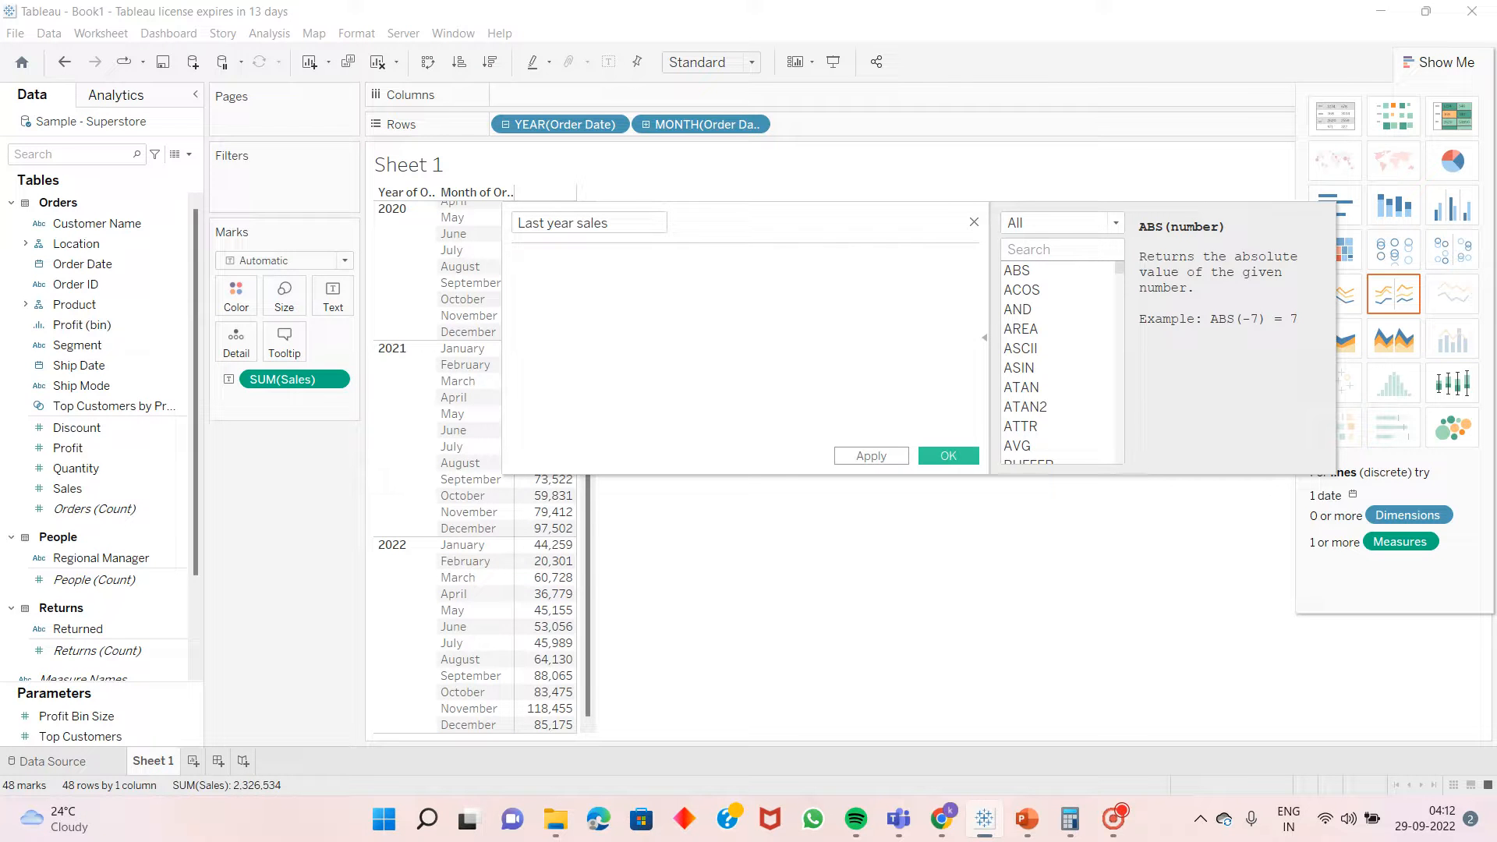
{"action": "type", "text": "loo"}
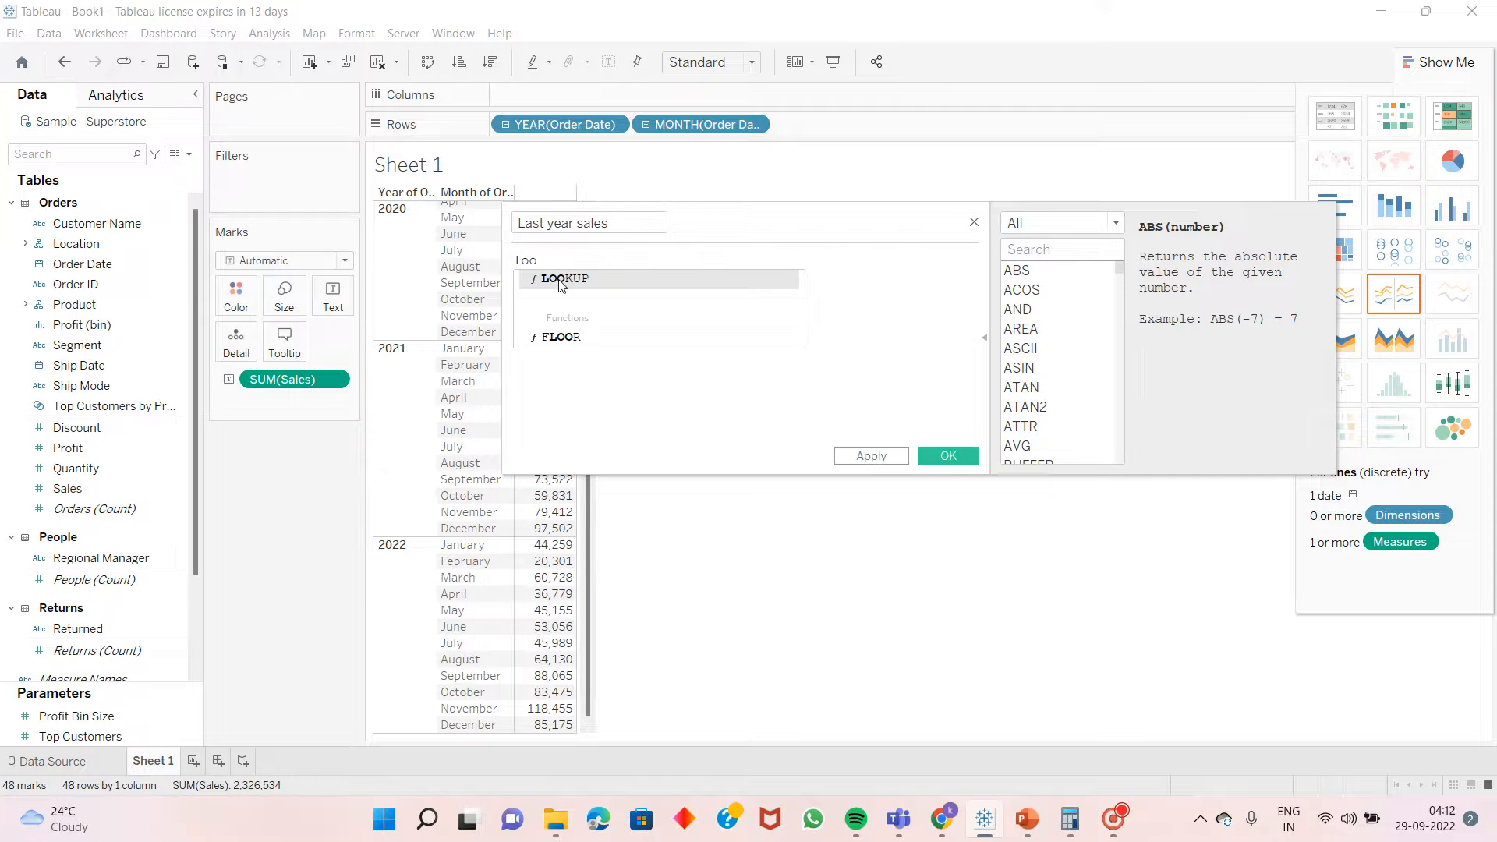
{"action": "left_click", "coordinate": [559, 281]}
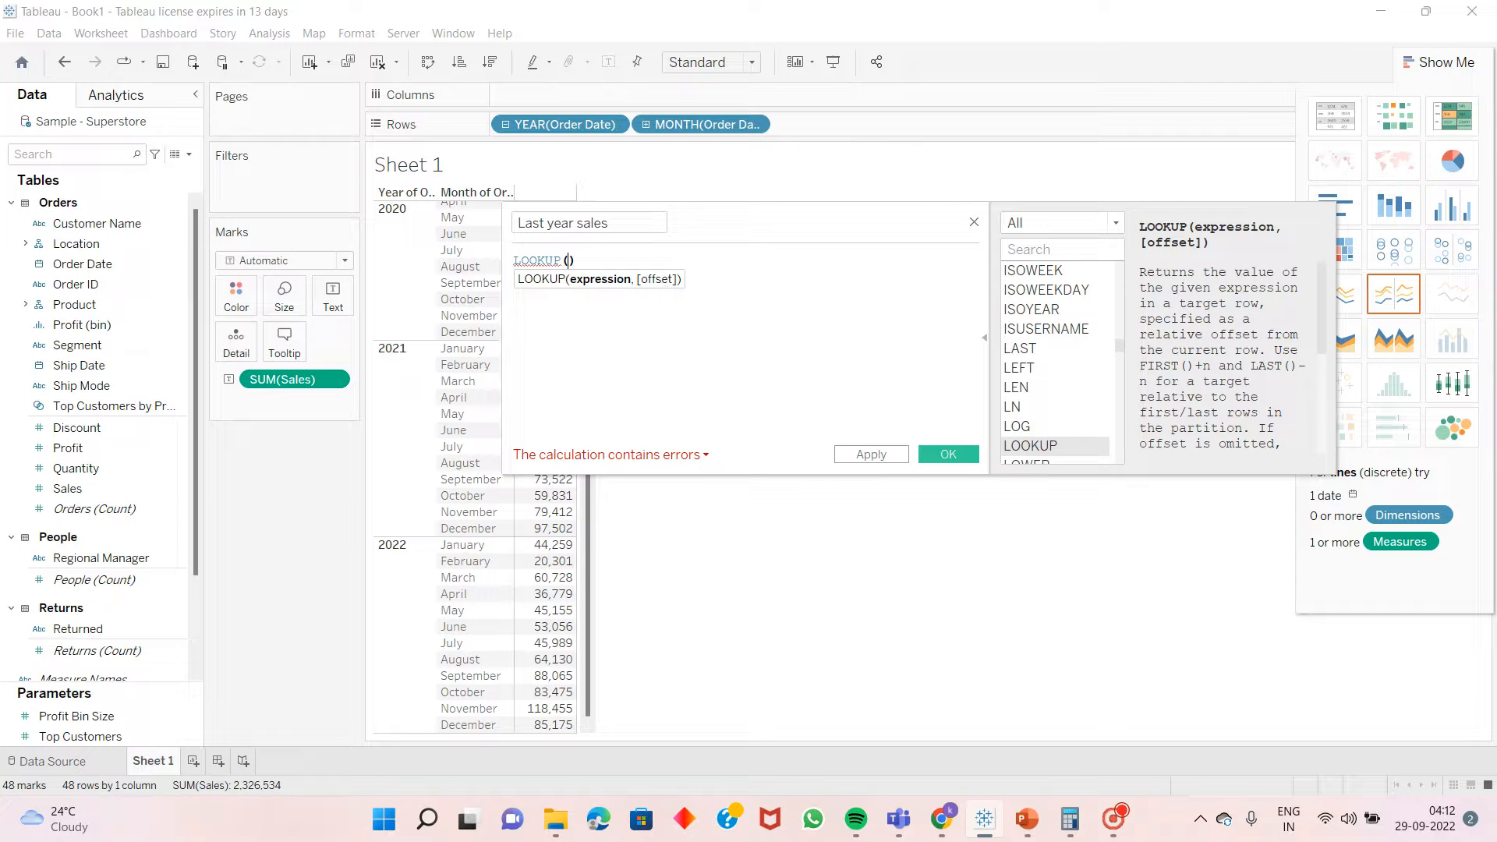
{"action": "type", "text": "sum"}
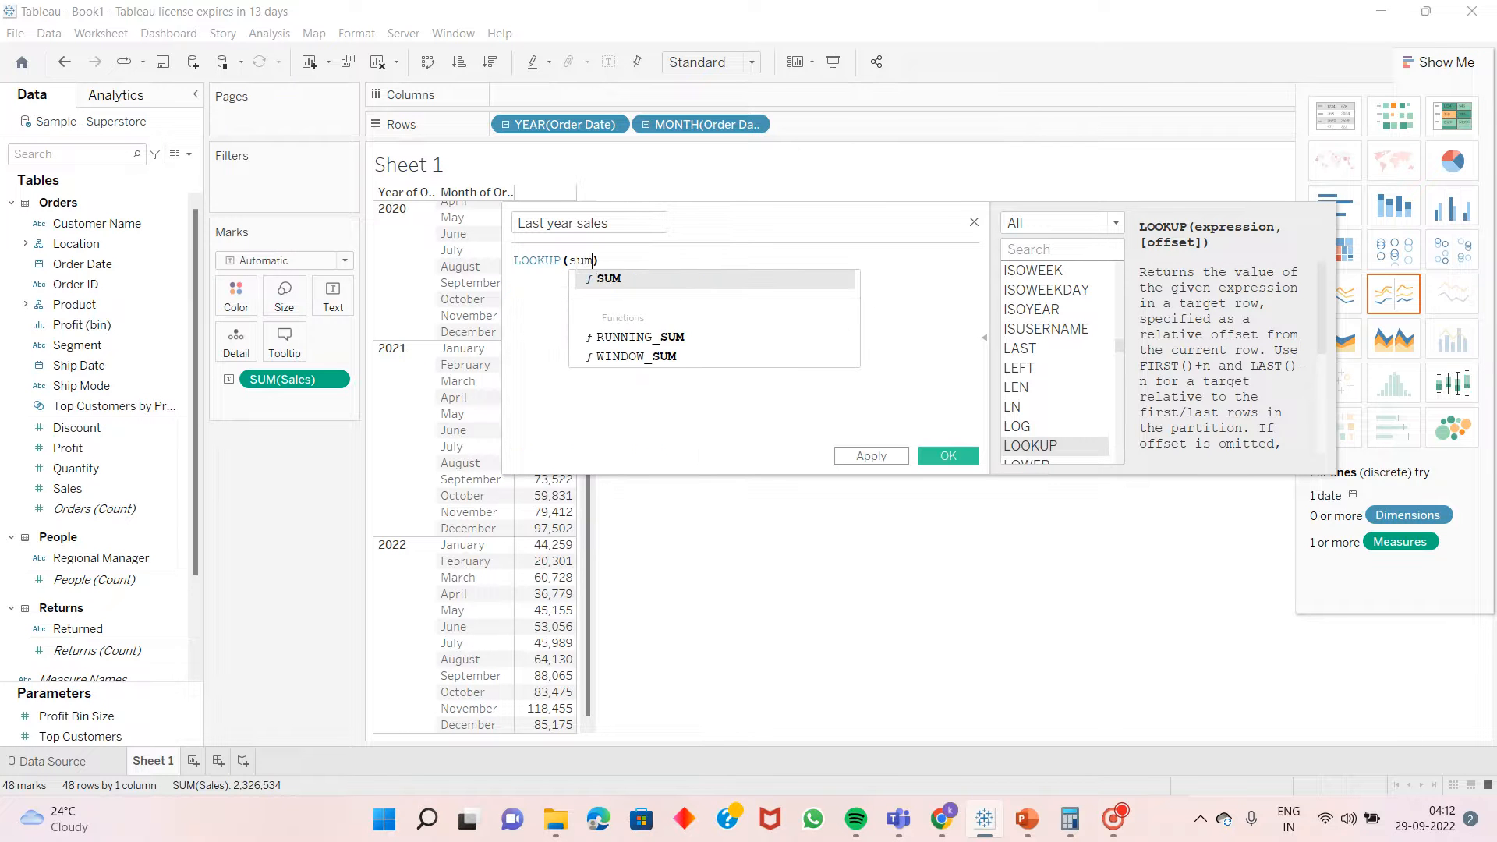
{"action": "left_click", "coordinate": [608, 286]}
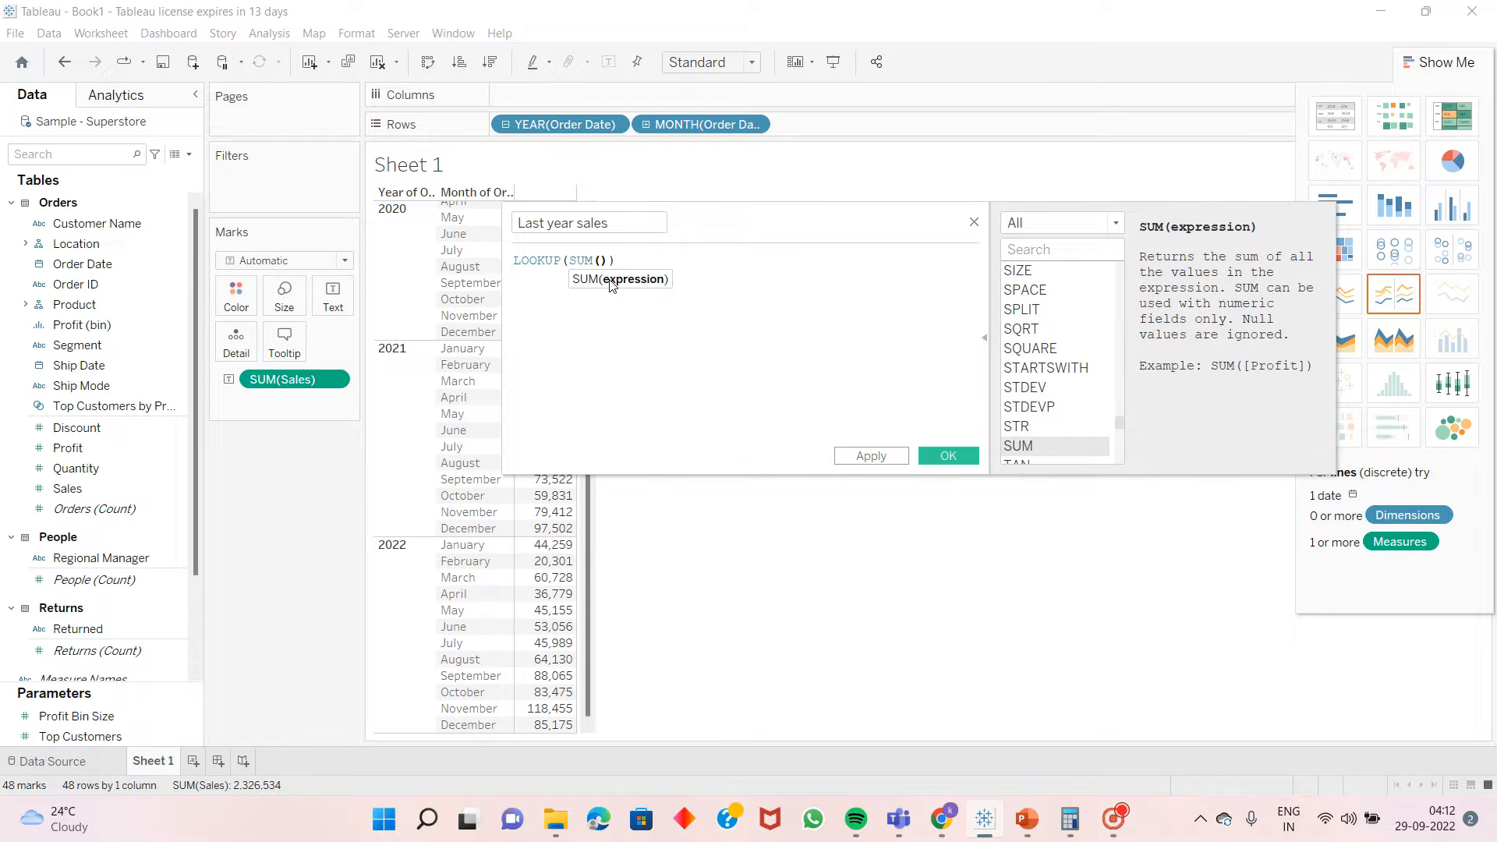
{"action": "type", "text": "sa"}
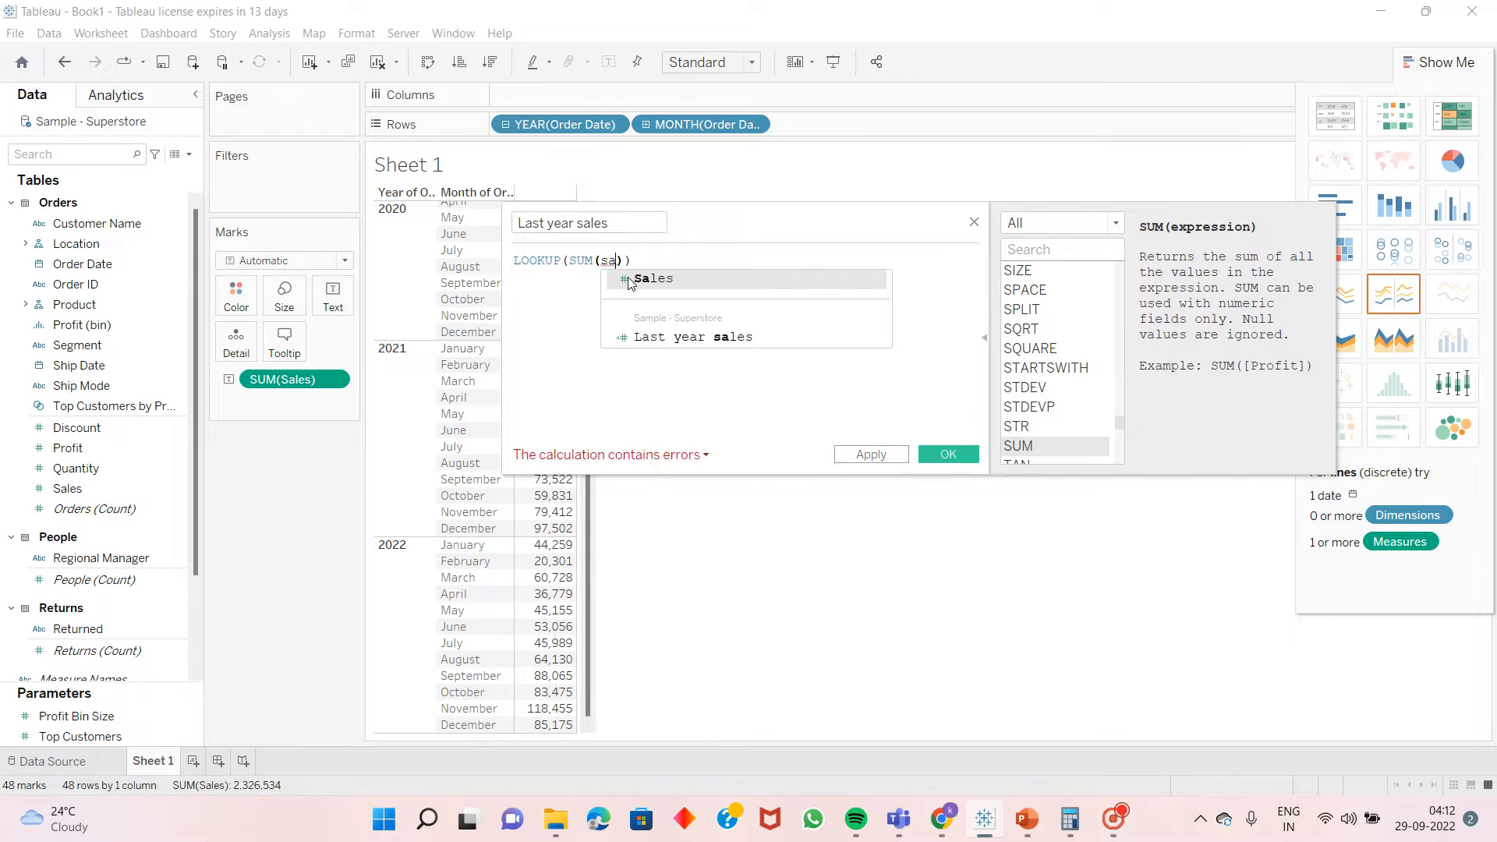
{"action": "left_click", "coordinate": [630, 281]}
{"action": "type", "text": ","}
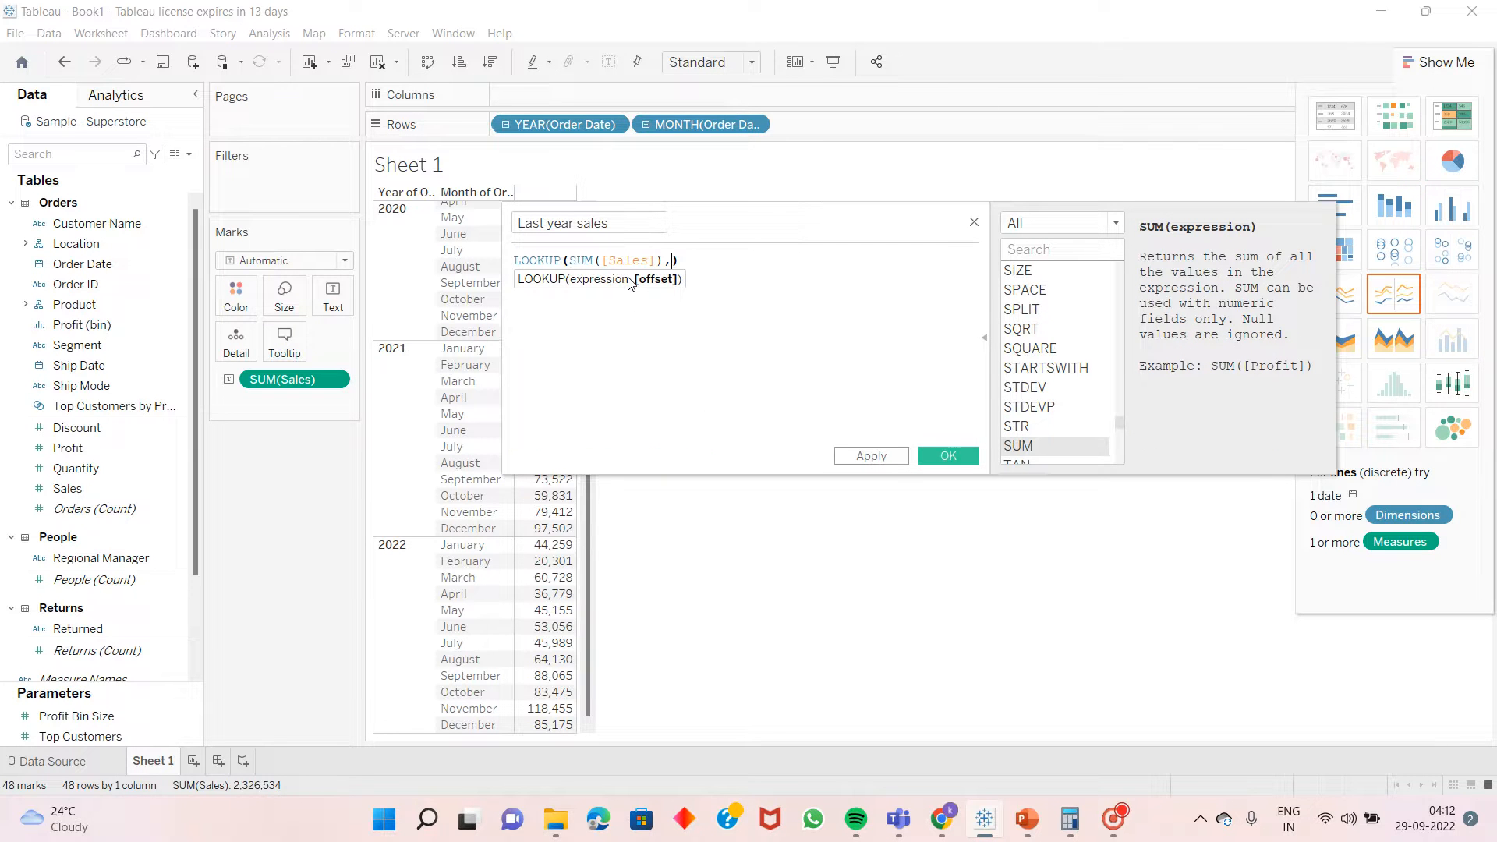
{"action": "type", "text": "-12"}
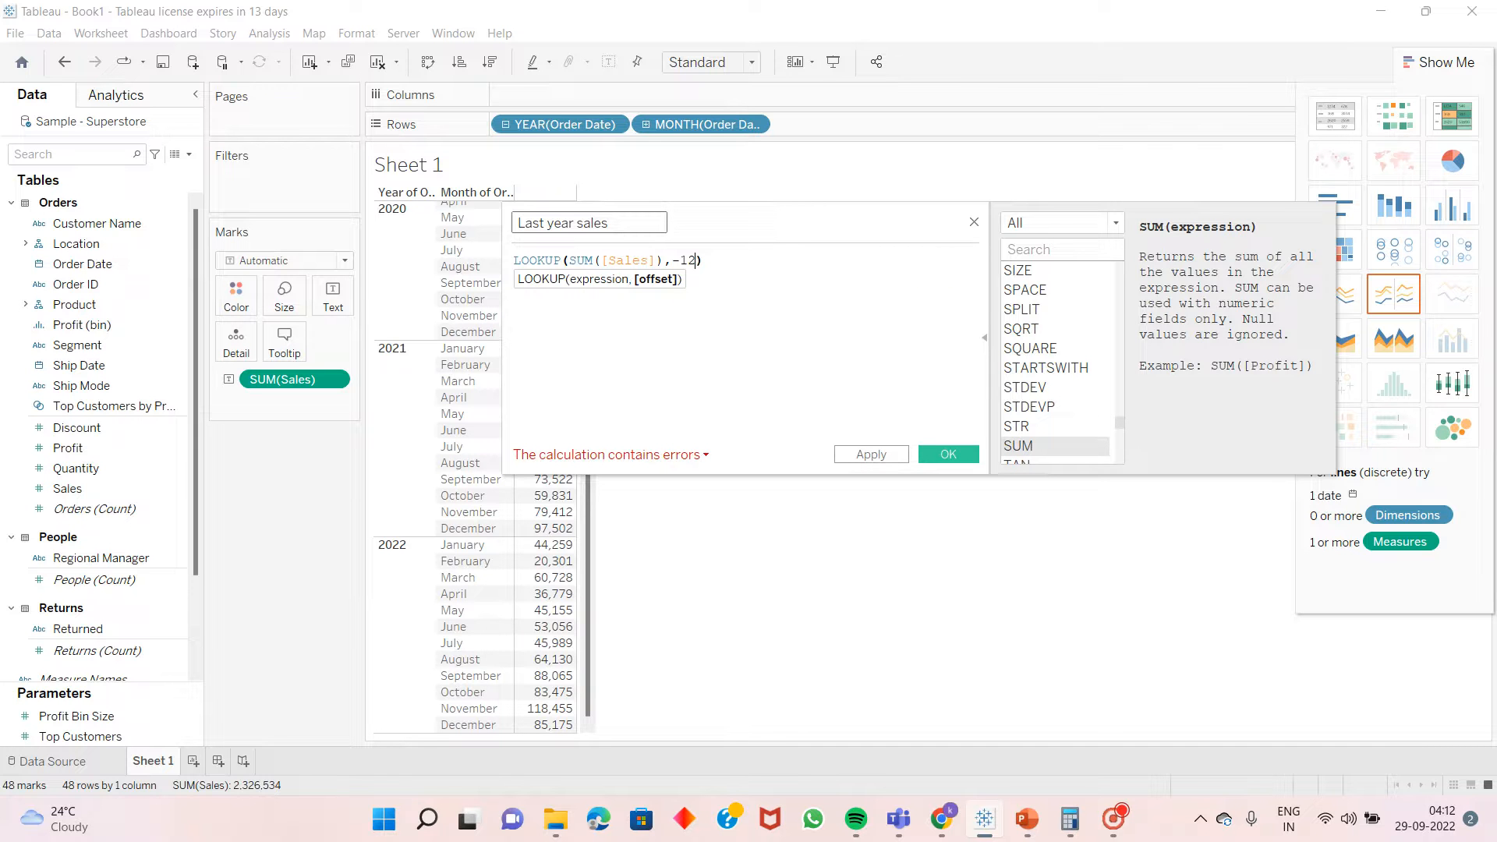
Rename the calculated field to "Last year sales_" and save it.
{"action": "left_click", "coordinate": [609, 223]}
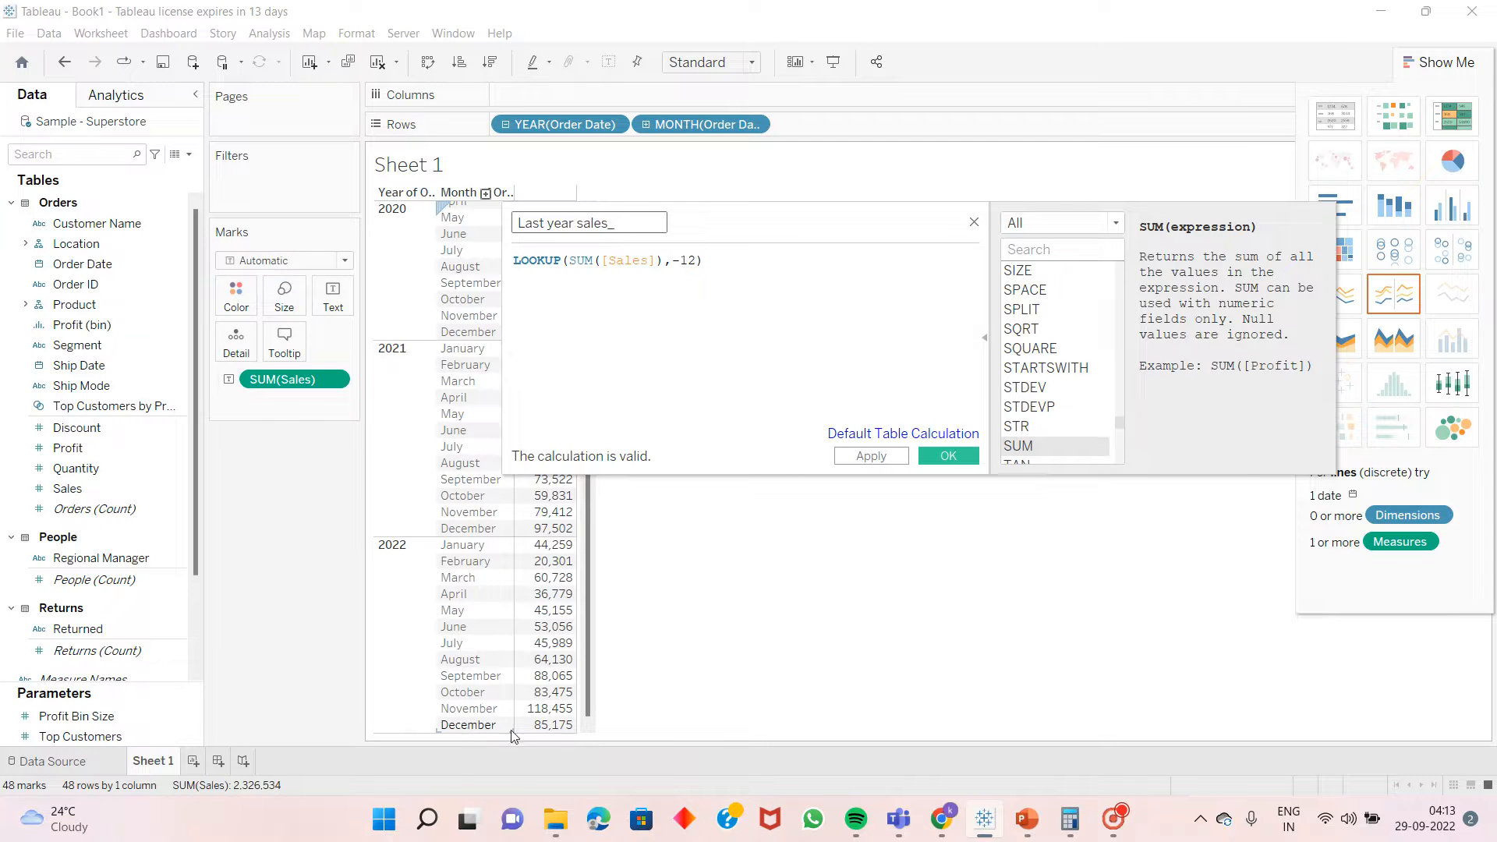
{"action": "mouse_move", "coordinate": [546, 733]}
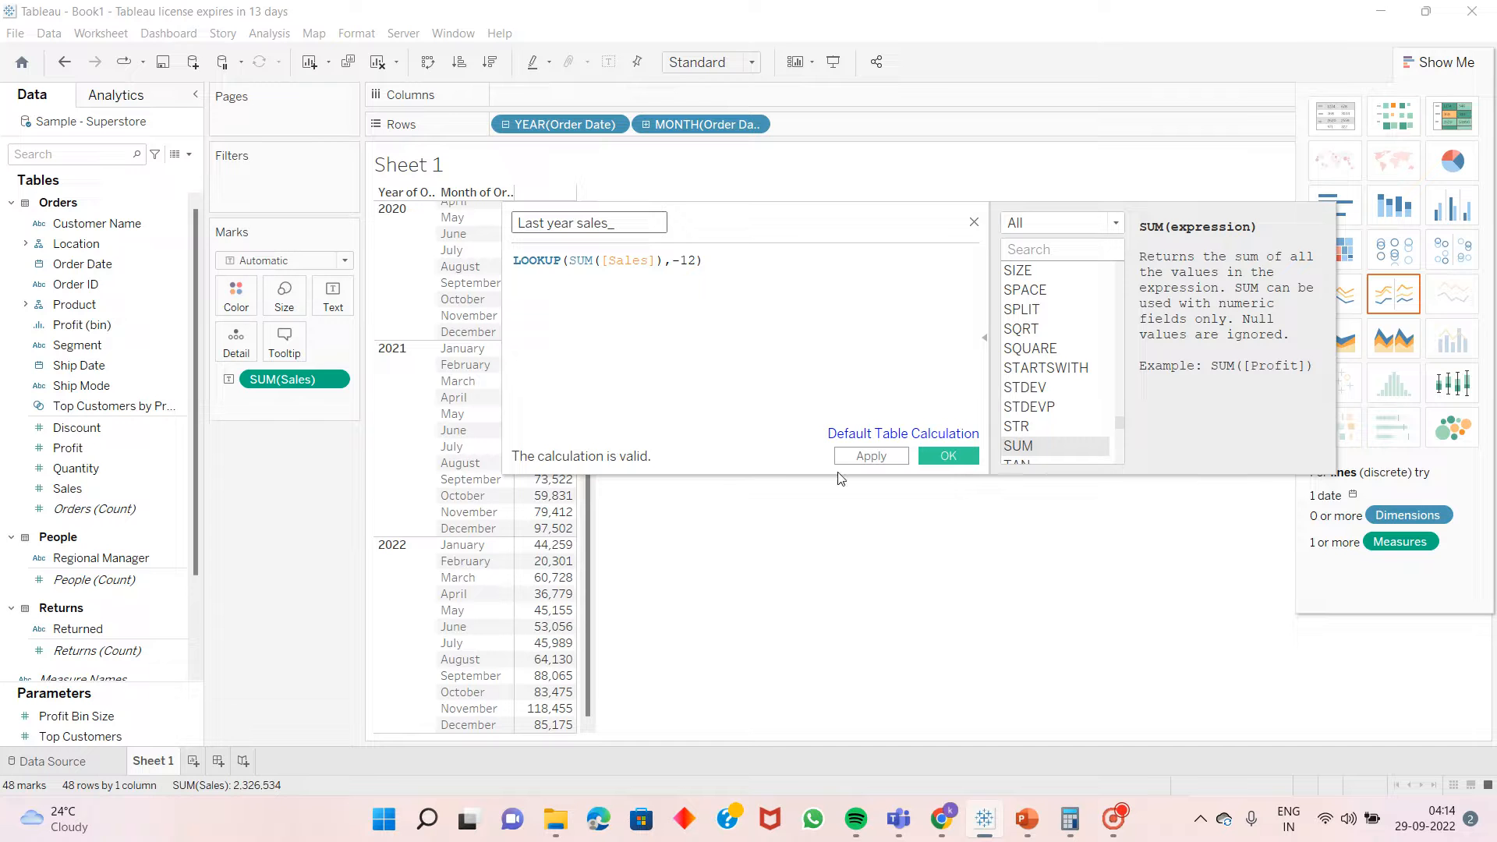
{"action": "left_click", "coordinate": [863, 460]}
{"action": "left_click", "coordinate": [947, 460]}
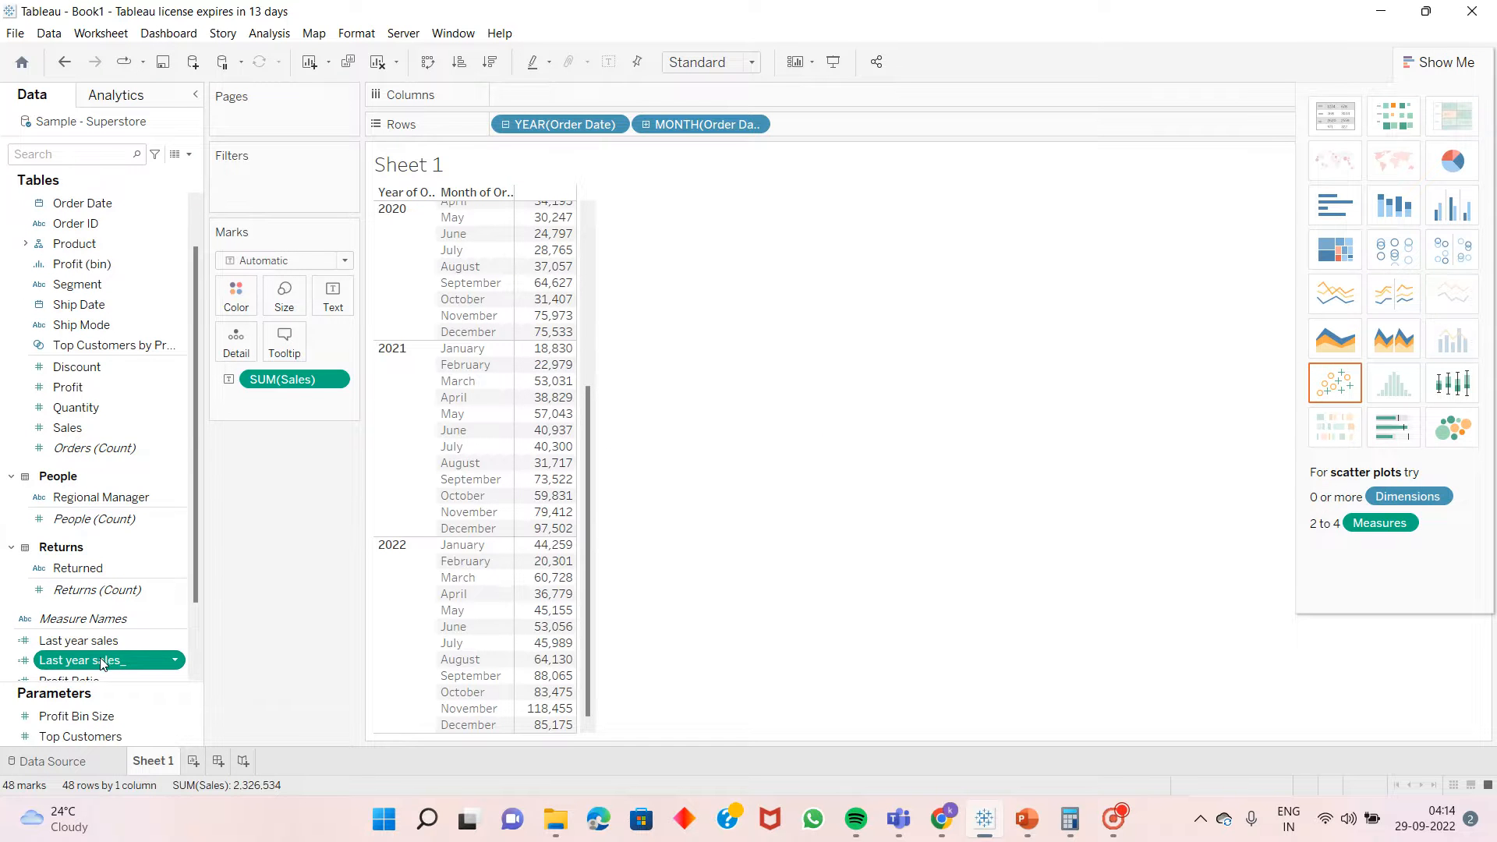
Add Last year sales_ to the view as a text table with years and months as rows and the measures as columns.
{"action": "left_click_drag", "start_coordinate": [101, 663], "coordinate": [854, 125]}
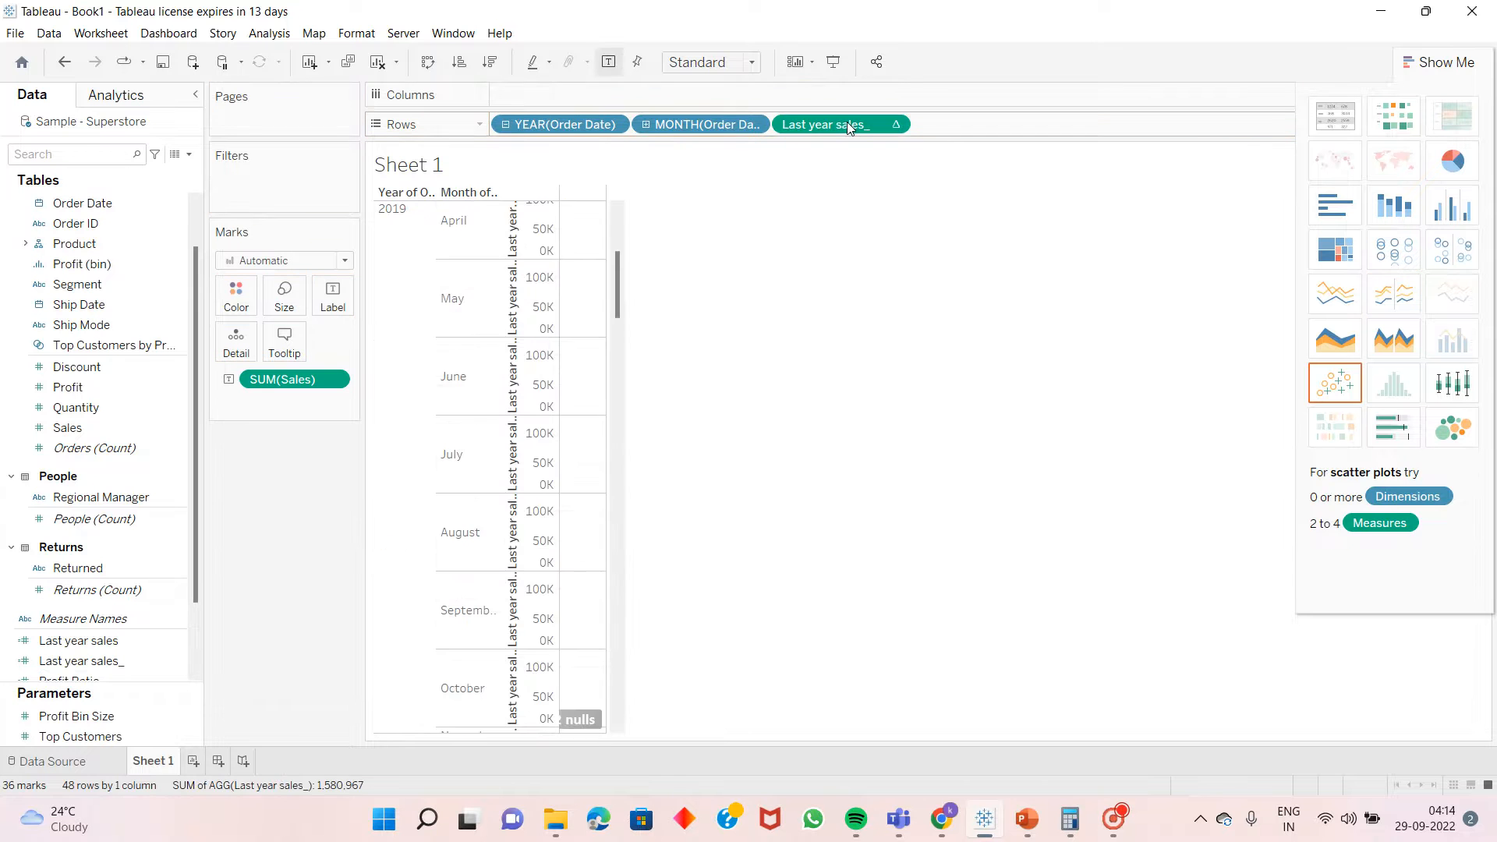
{"action": "left_click", "coordinate": [1329, 123]}
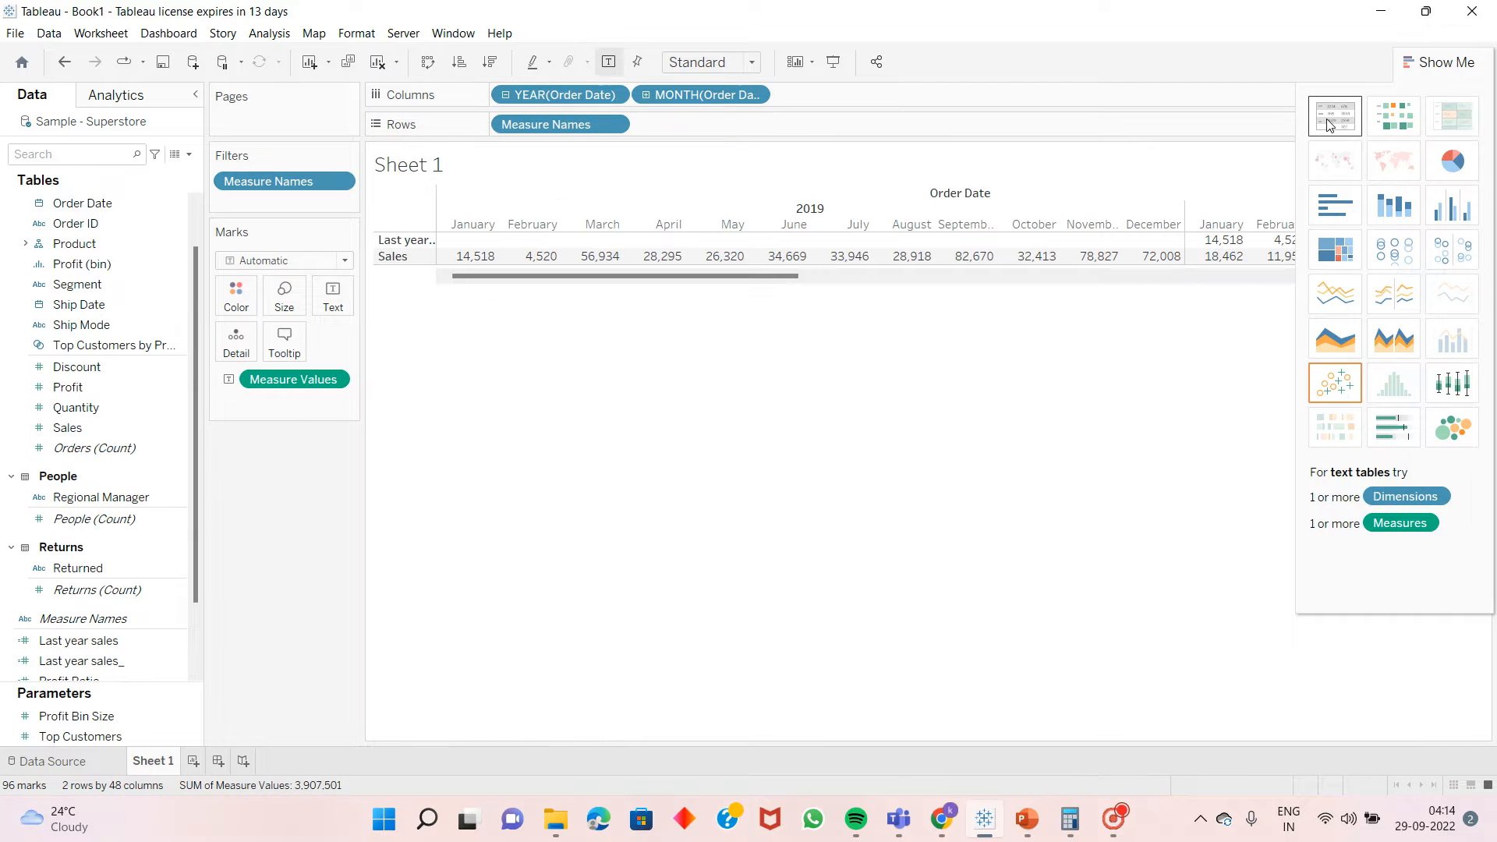
{"action": "left_click", "coordinate": [434, 62]}
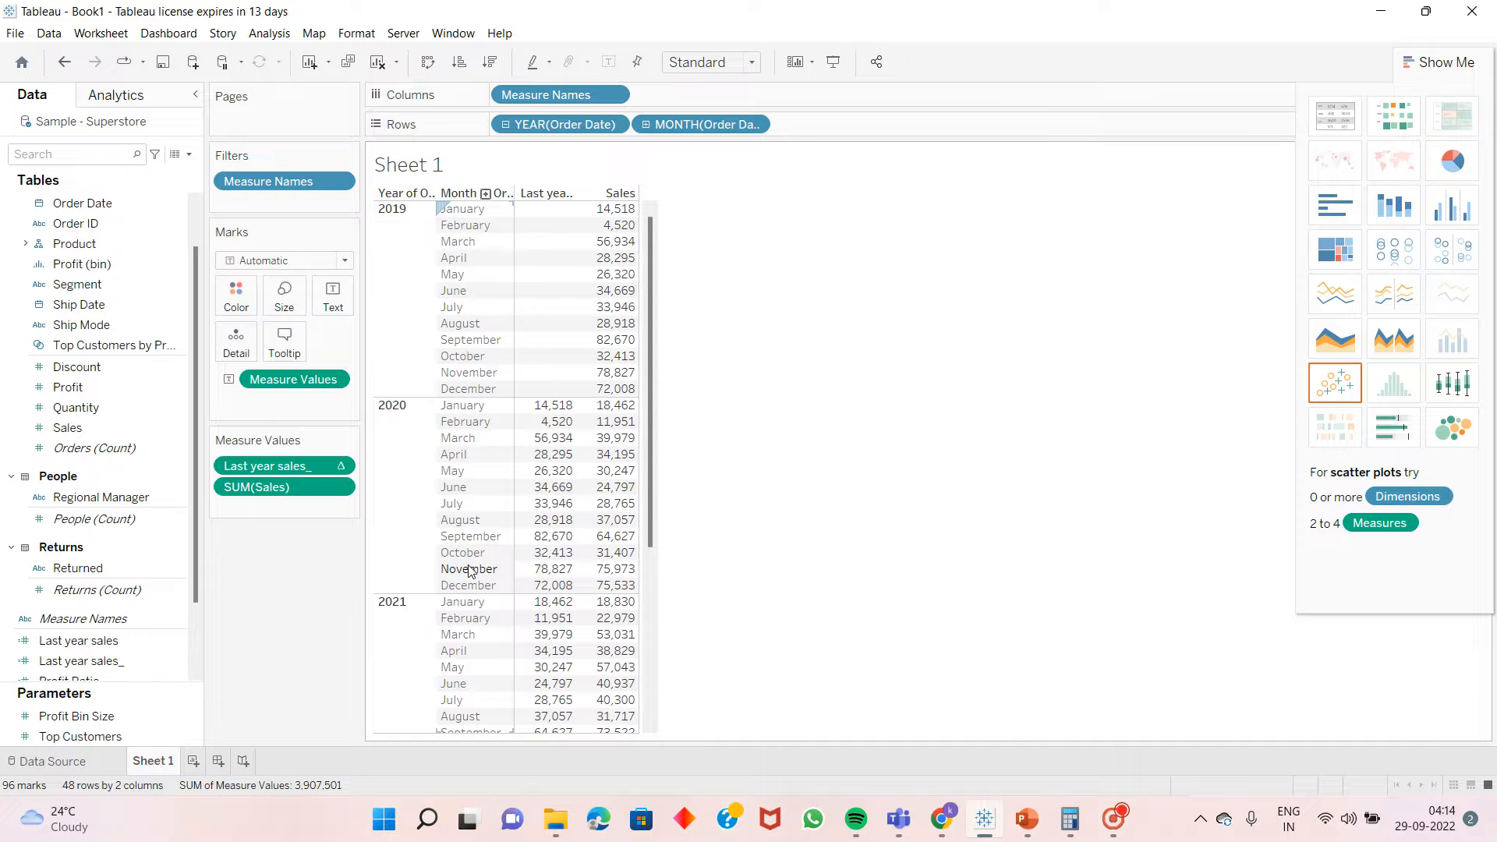
{"action": "scroll", "coordinate": [470, 571], "scroll_direction": "down", "scroll_amount": 5}
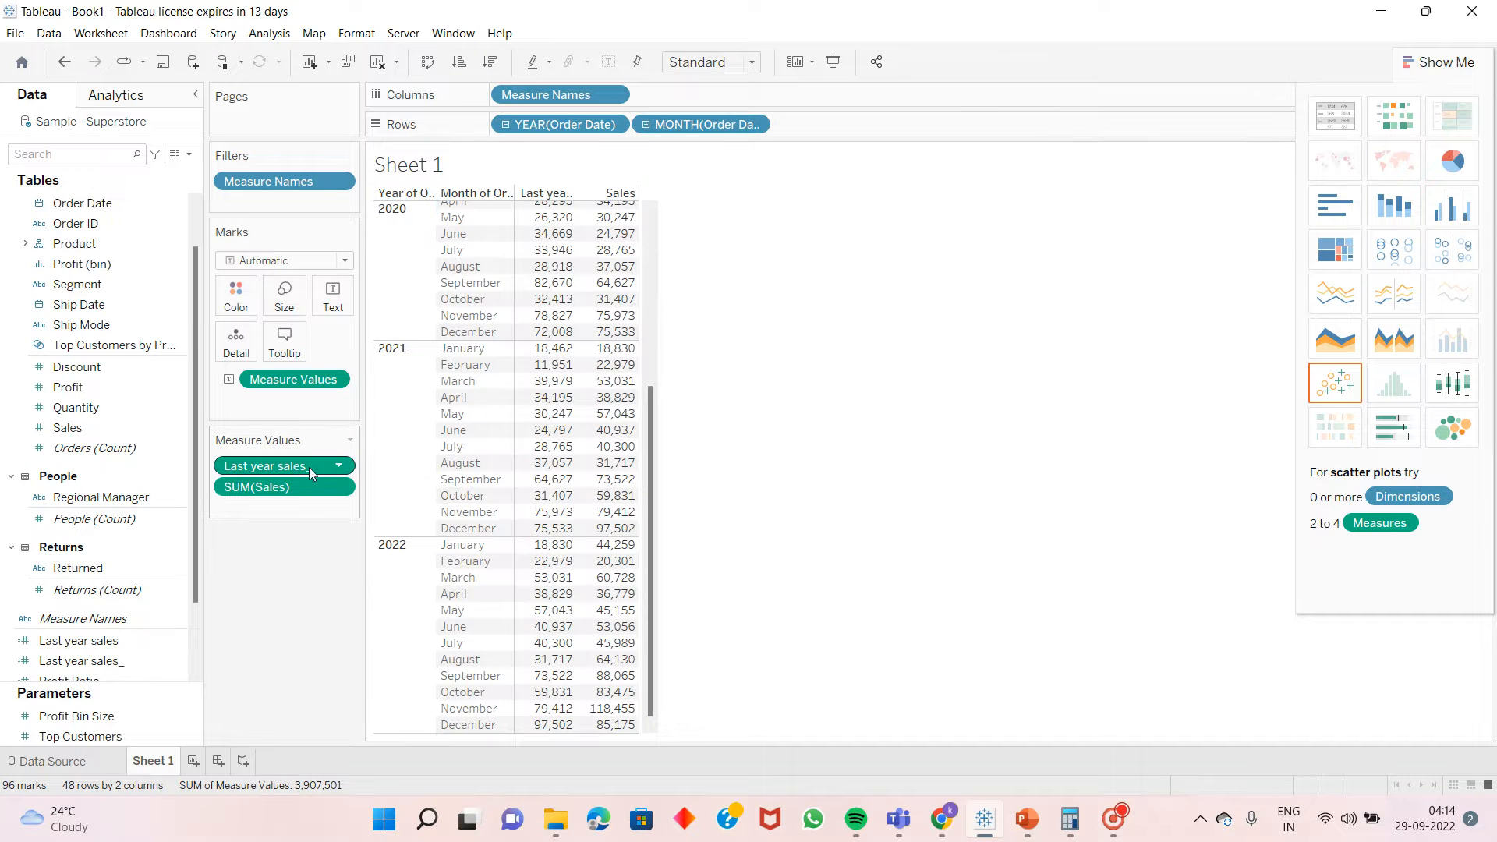
Move Last year sales_ after Sales in the measure order and widen the table's measure columns.
{"action": "left_click_drag", "start_coordinate": [309, 467], "coordinate": [307, 500]}
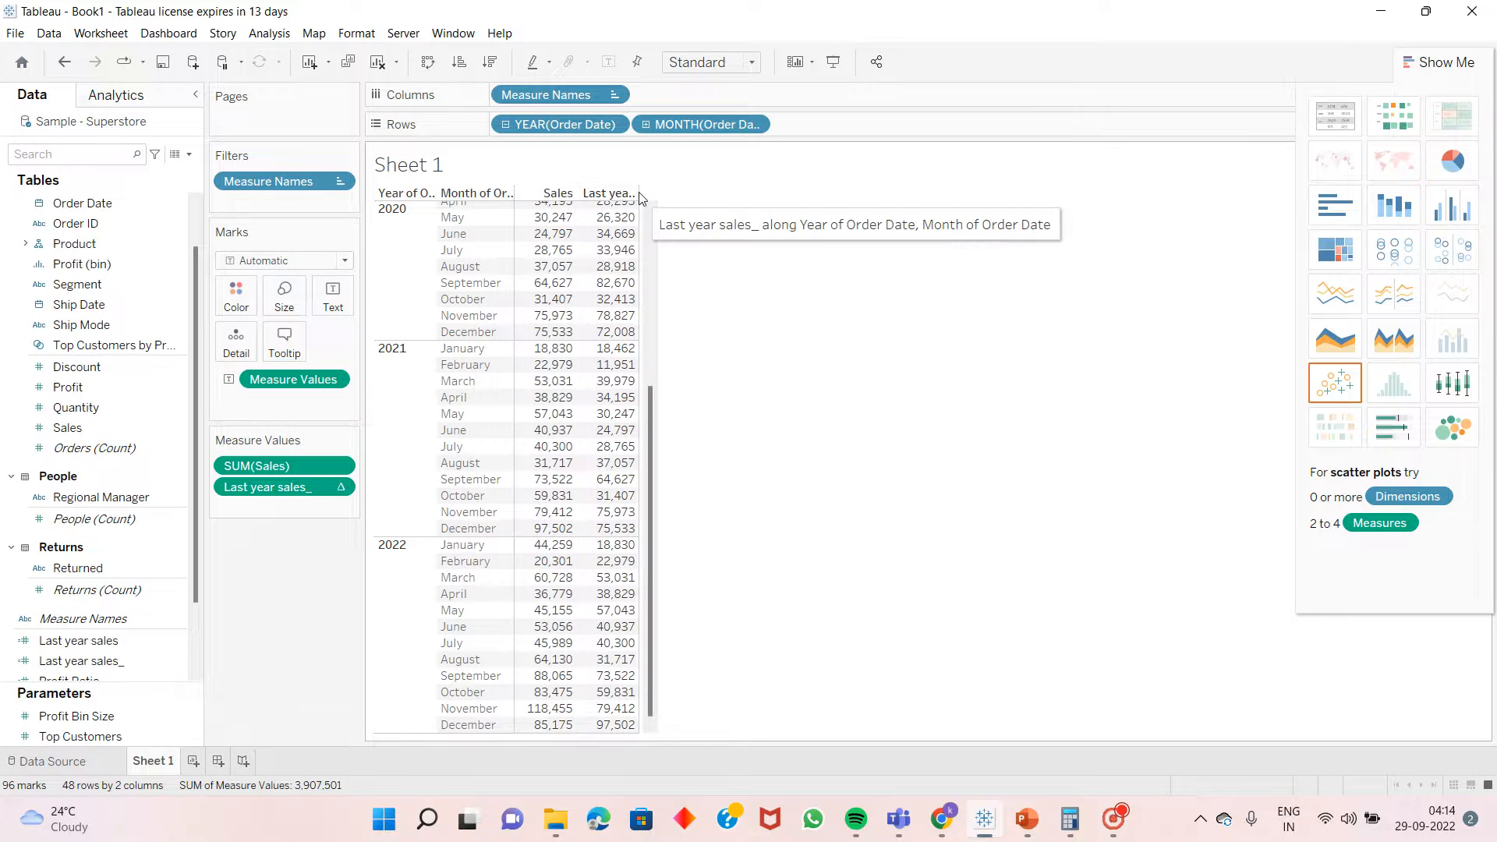
{"action": "left_click_drag", "start_coordinate": [639, 192], "coordinate": [658, 193]}
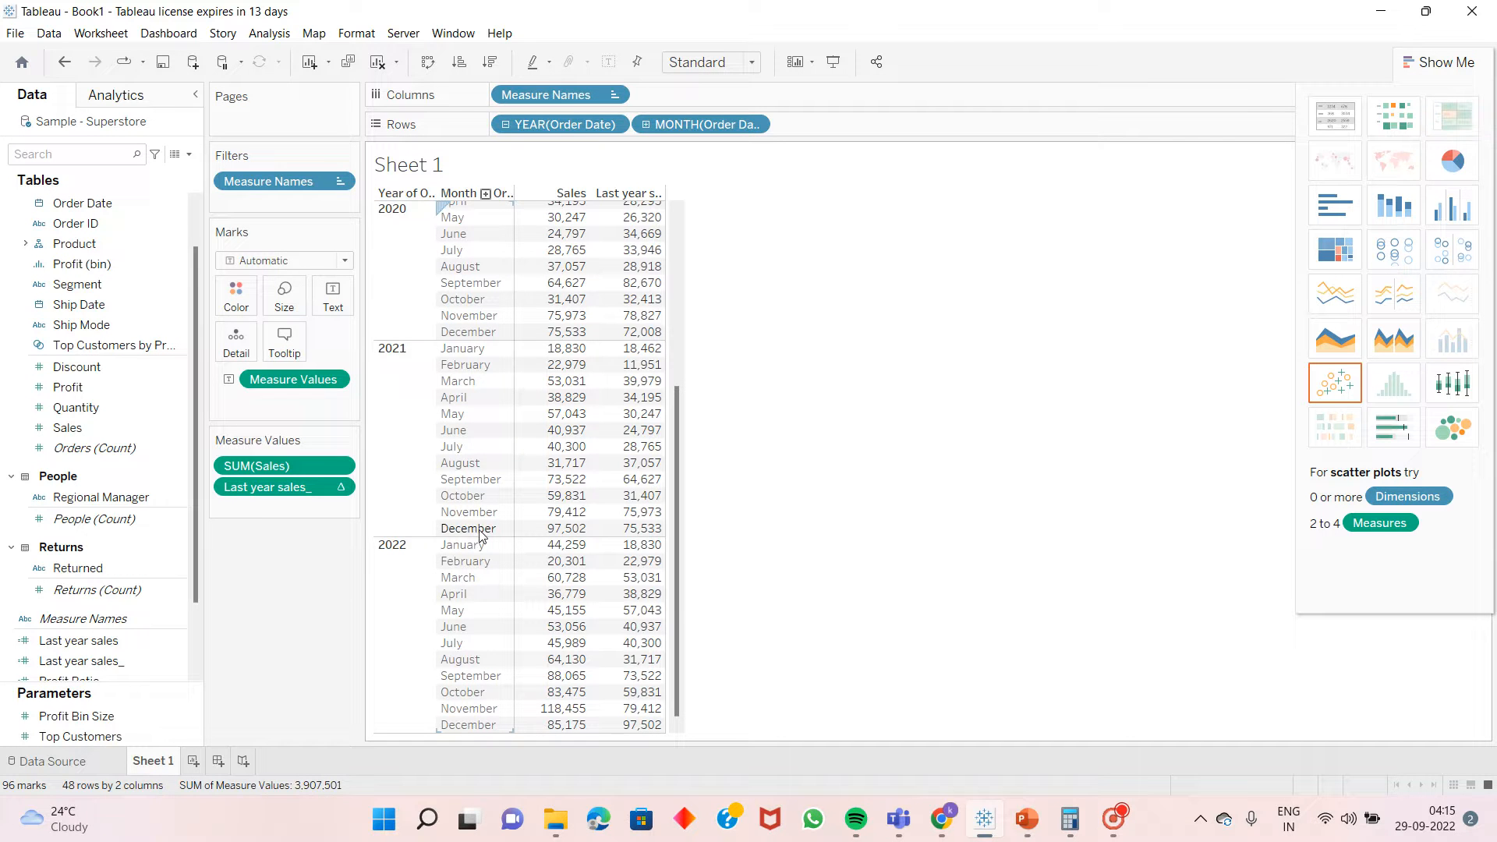
{"action": "mouse_move", "coordinate": [554, 535]}
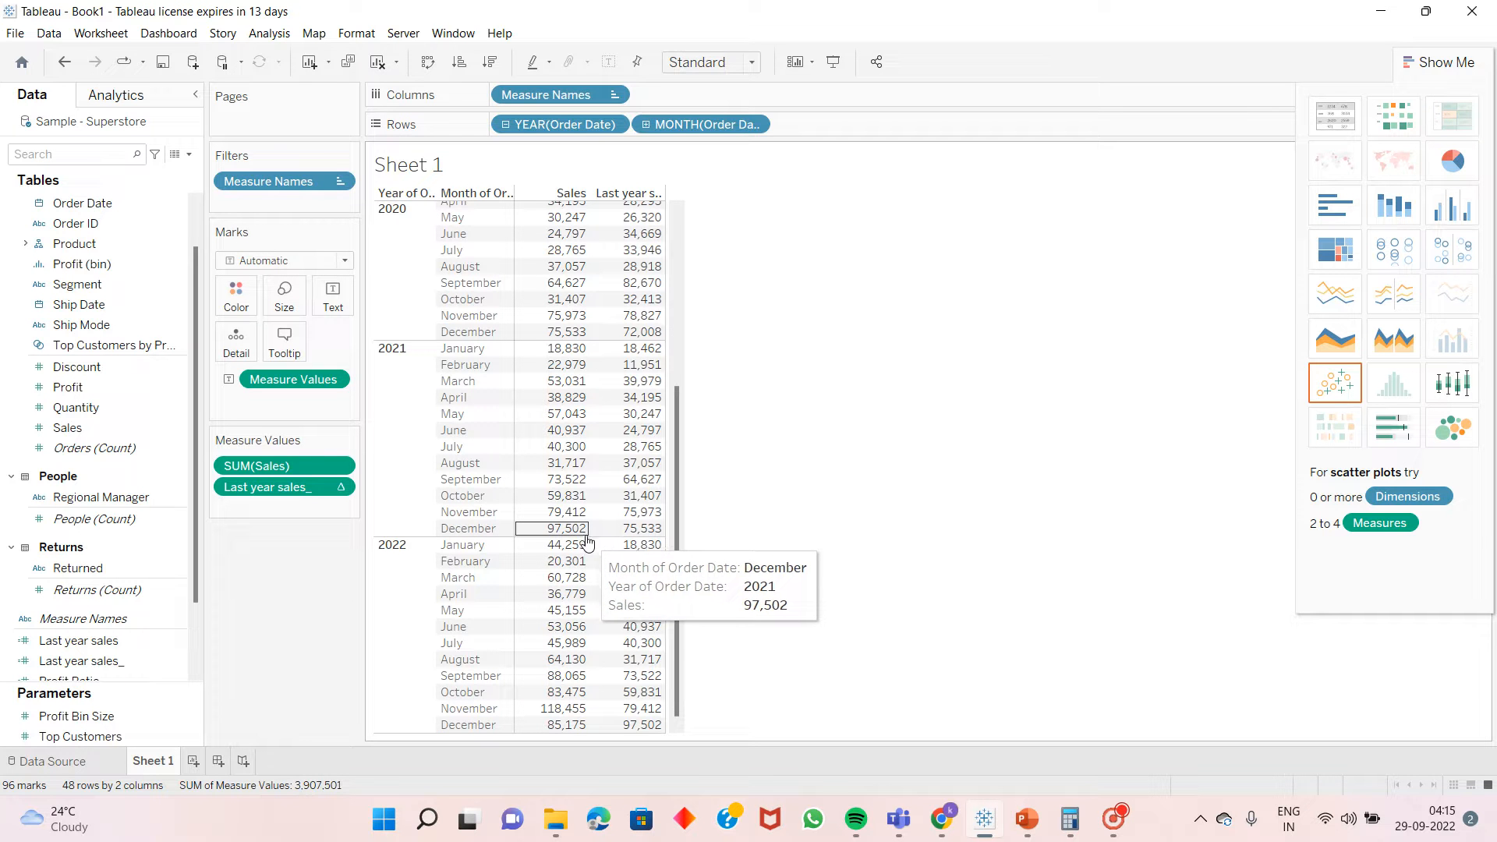
{"action": "mouse_move", "coordinate": [629, 732]}
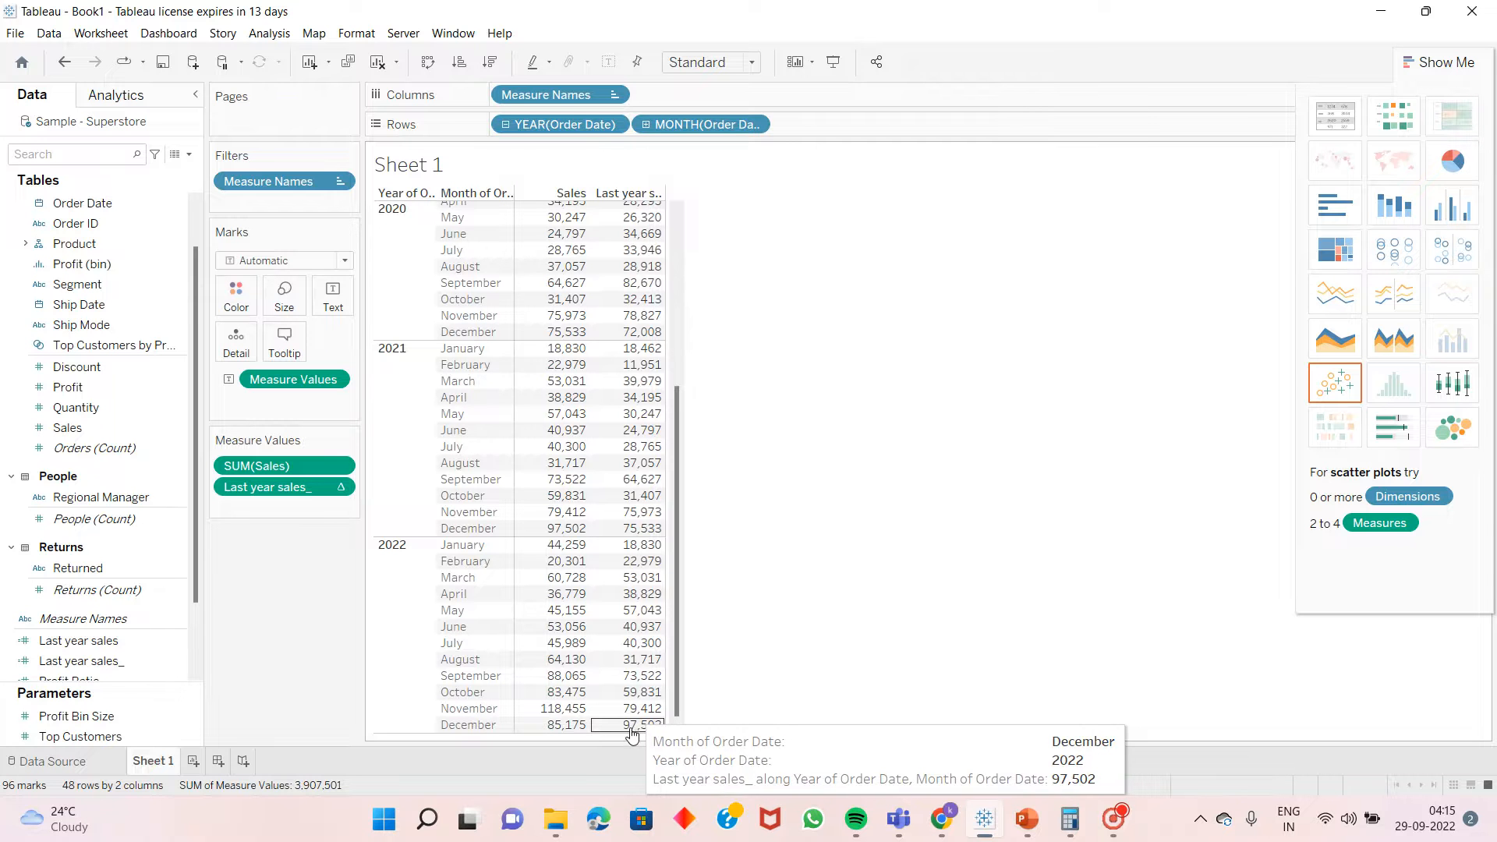
{"action": "mouse_move", "coordinate": [578, 732]}
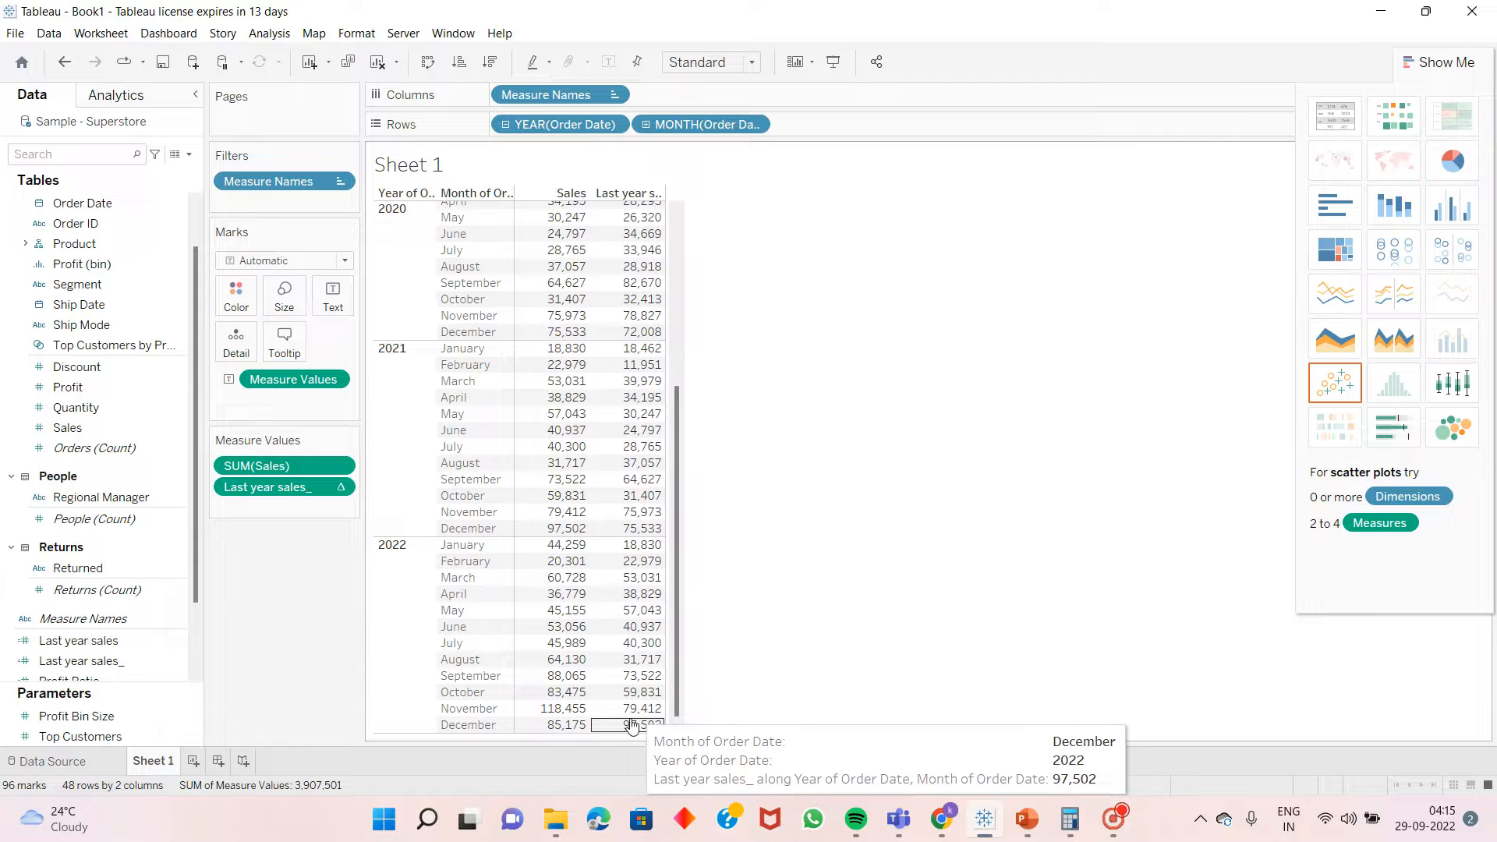
{"action": "mouse_move", "coordinate": [635, 663]}
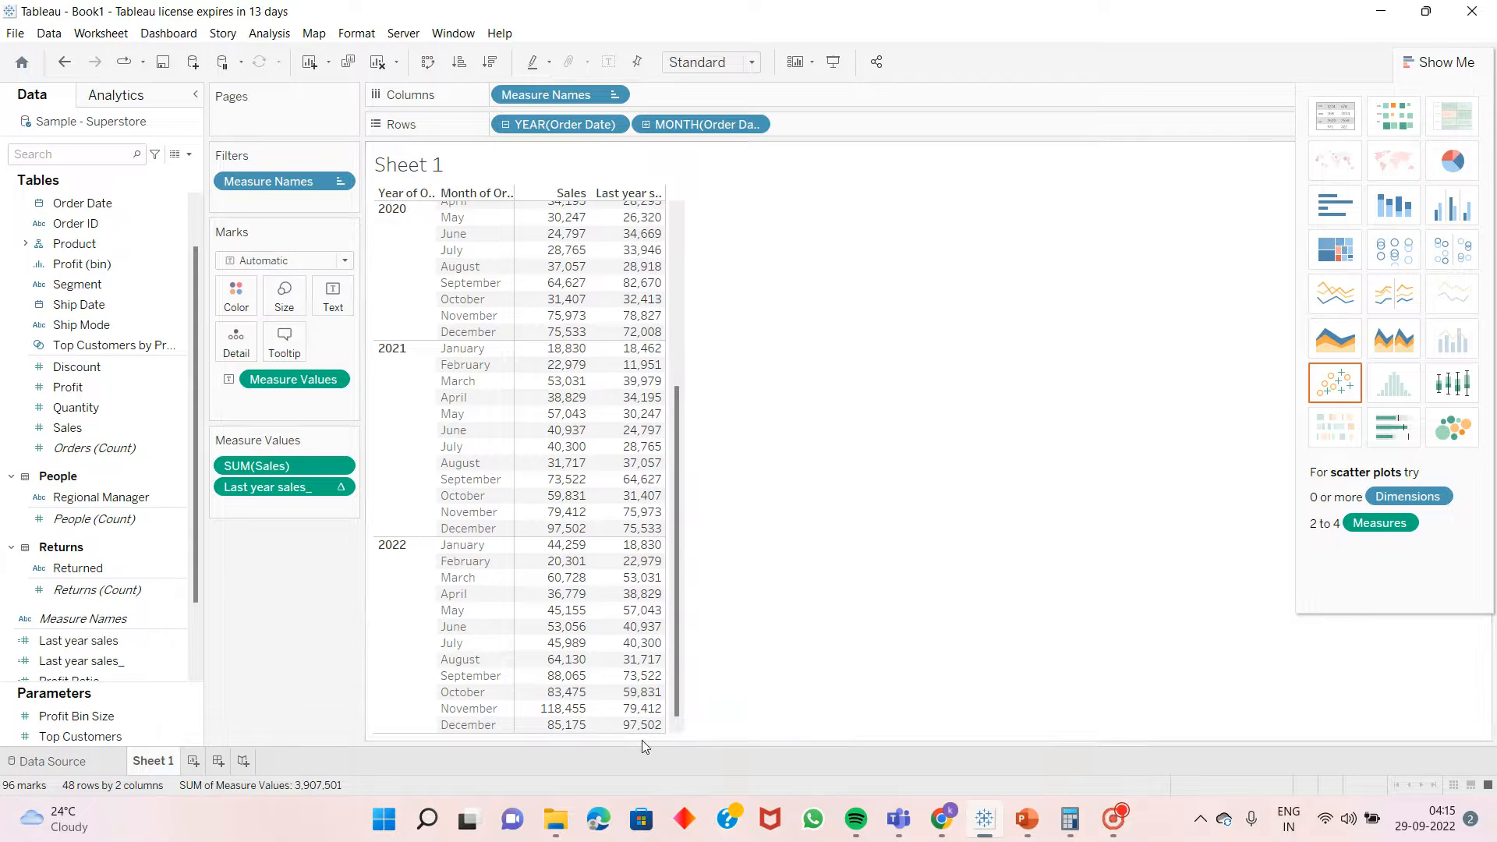
{"action": "mouse_move", "coordinate": [658, 711]}
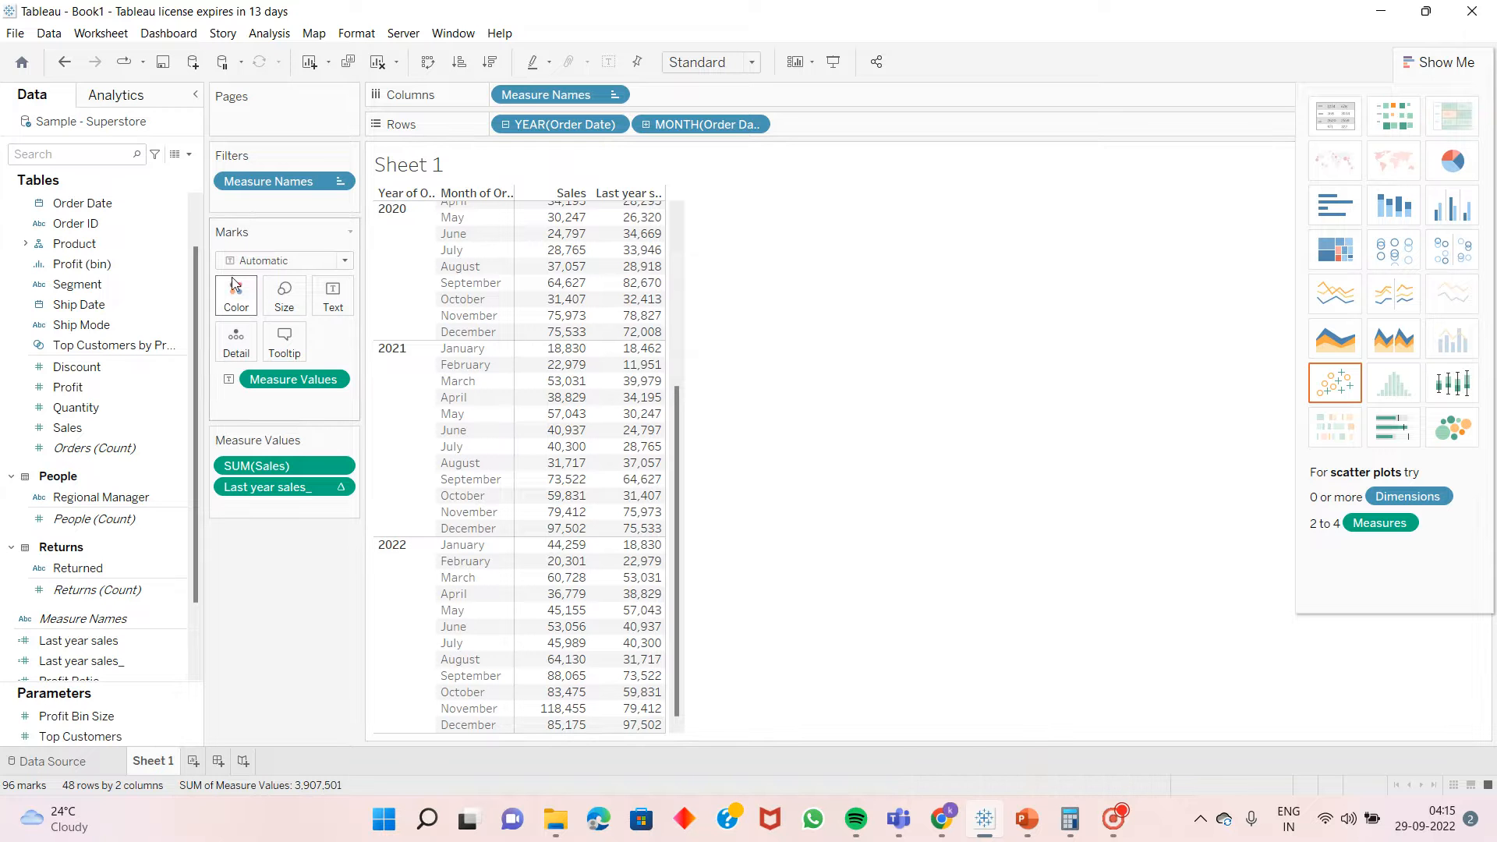
Start another calculated field and name it "YOY % growth".
{"action": "left_click", "coordinate": [190, 161]}
{"action": "left_click", "coordinate": [163, 173]}
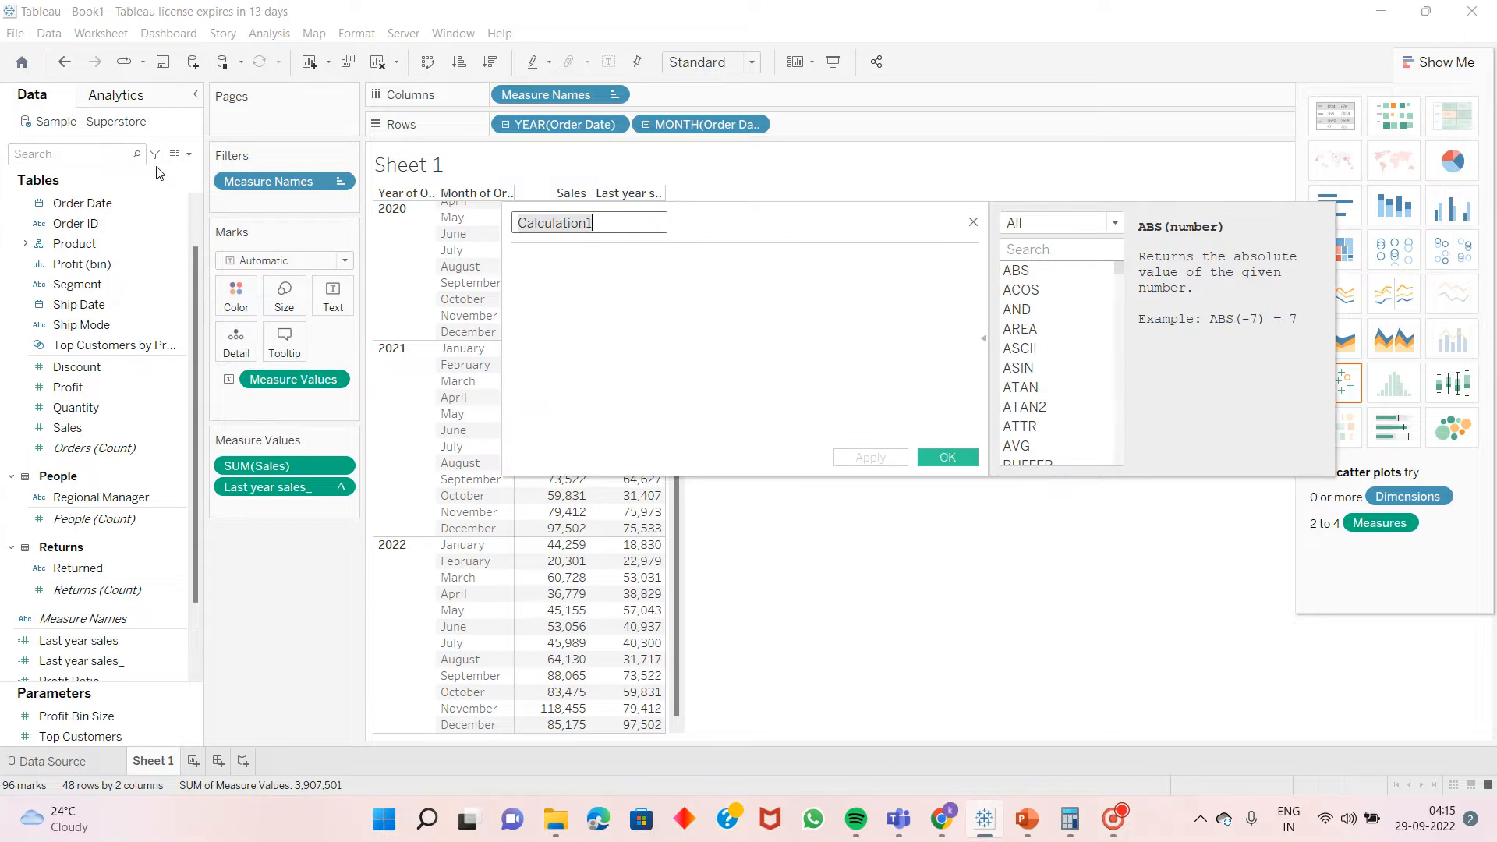
{"action": "left_click", "coordinate": [622, 226]}
{"action": "key", "text": "BackSpace"}
{"action": "key", "text": "BackSpace"}
{"action": "key", "text": "BackSpace"}
{"action": "key", "text": "BackSpace"}
{"action": "key", "text": "BackSpace"}
{"action": "key", "text": "BackSpace"}
{"action": "key", "text": "BackSpace"}
{"action": "key", "text": "BackSpace"}
{"action": "key", "text": "BackSpace"}
{"action": "key", "text": "BackSpace"}
{"action": "key", "text": "BackSpace"}
{"action": "key", "text": "BackSpace"}
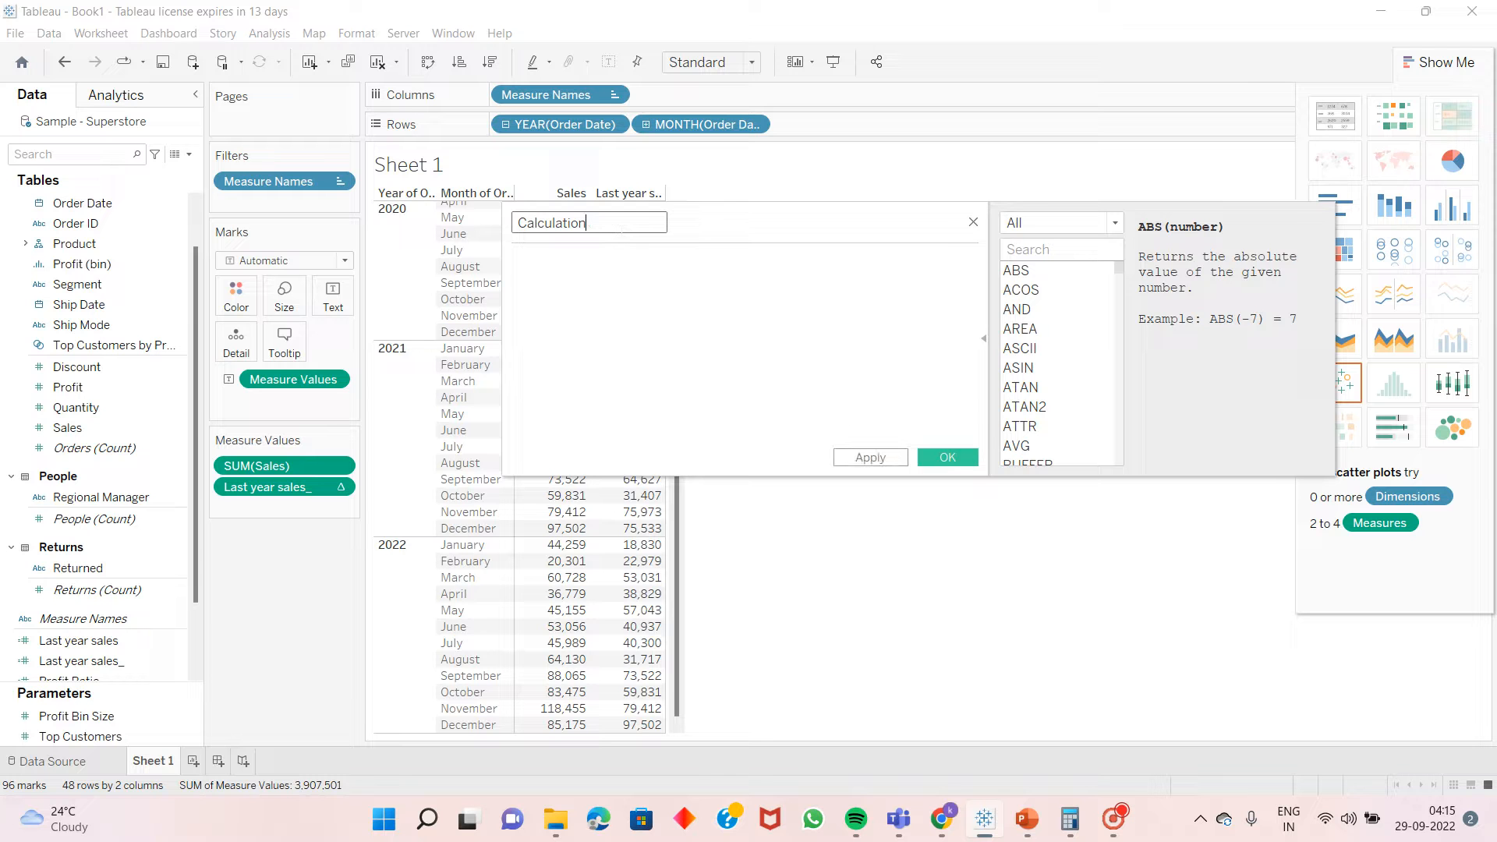
{"action": "type", "text": "YOY % growth"}
{"action": "left_click", "coordinate": [514, 261]}
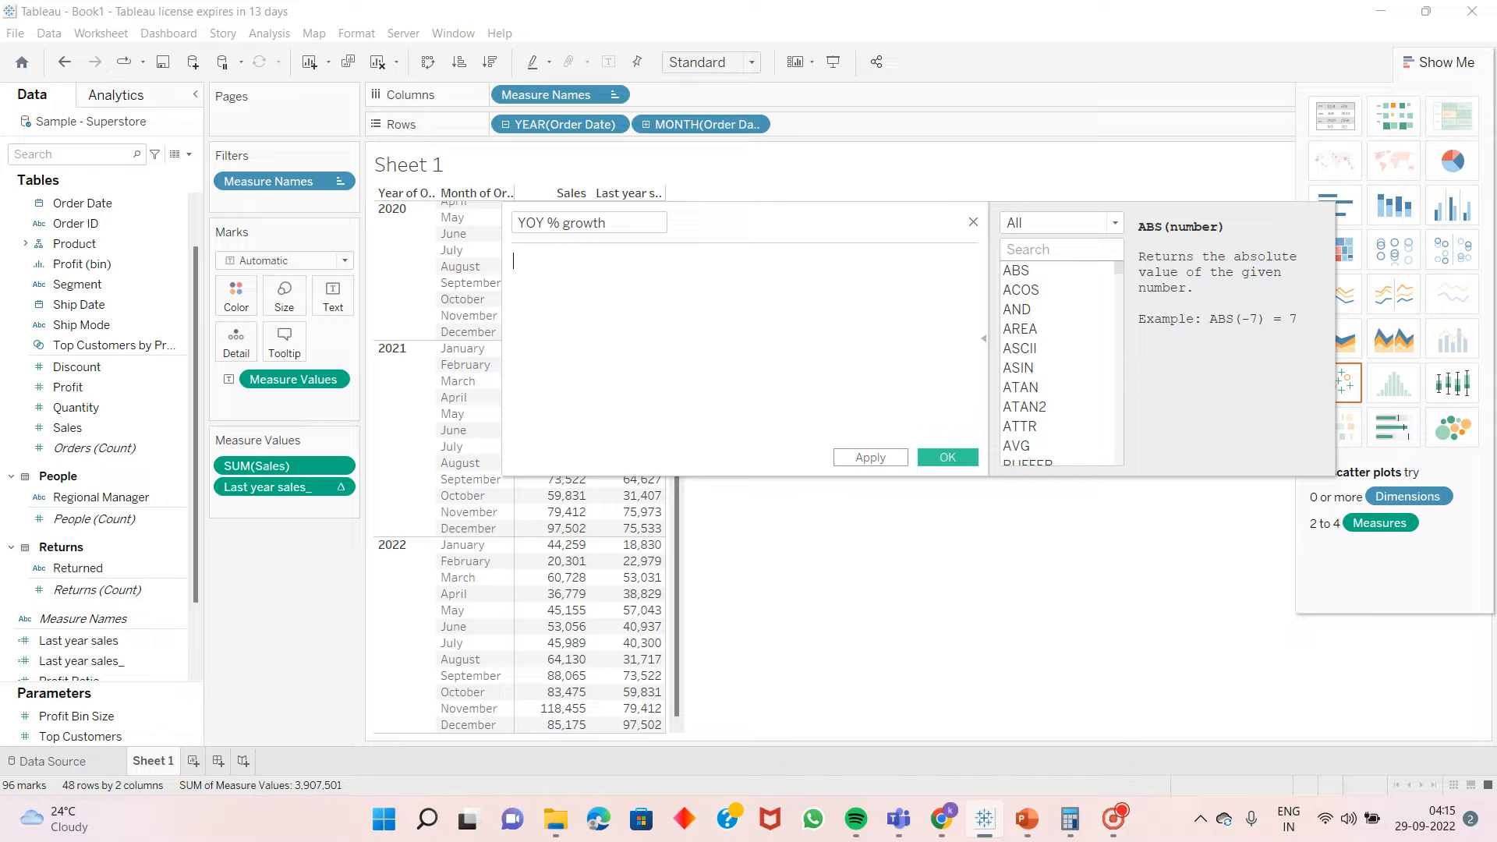
Enter the growth formula's numerator as (SUM([Sales])-[Last year sales_]).
{"action": "type", "text": "su"}
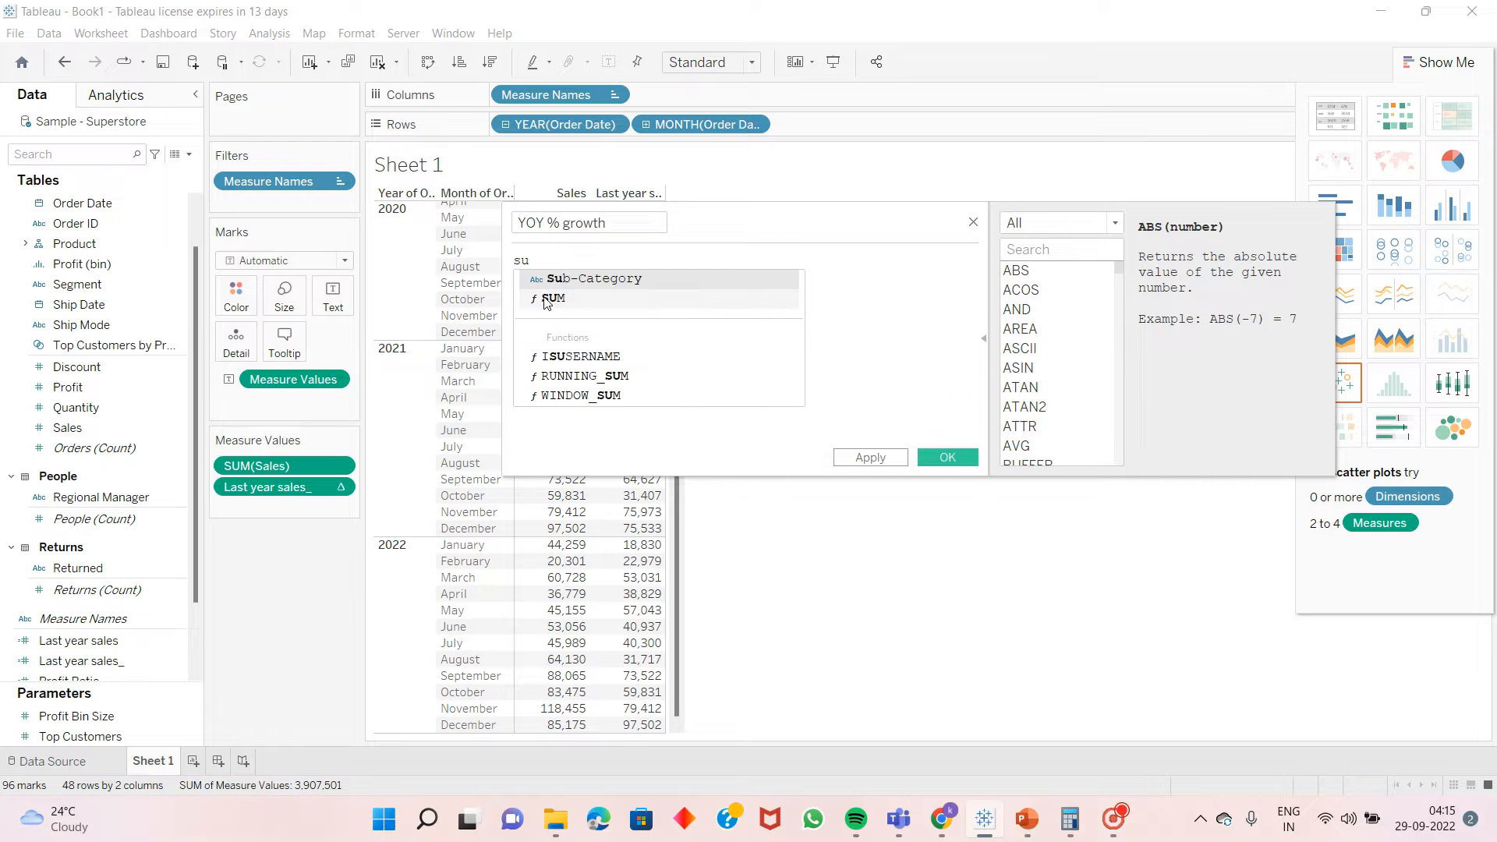
{"action": "left_click", "coordinate": [551, 298]}
{"action": "type", "text": "sa"}
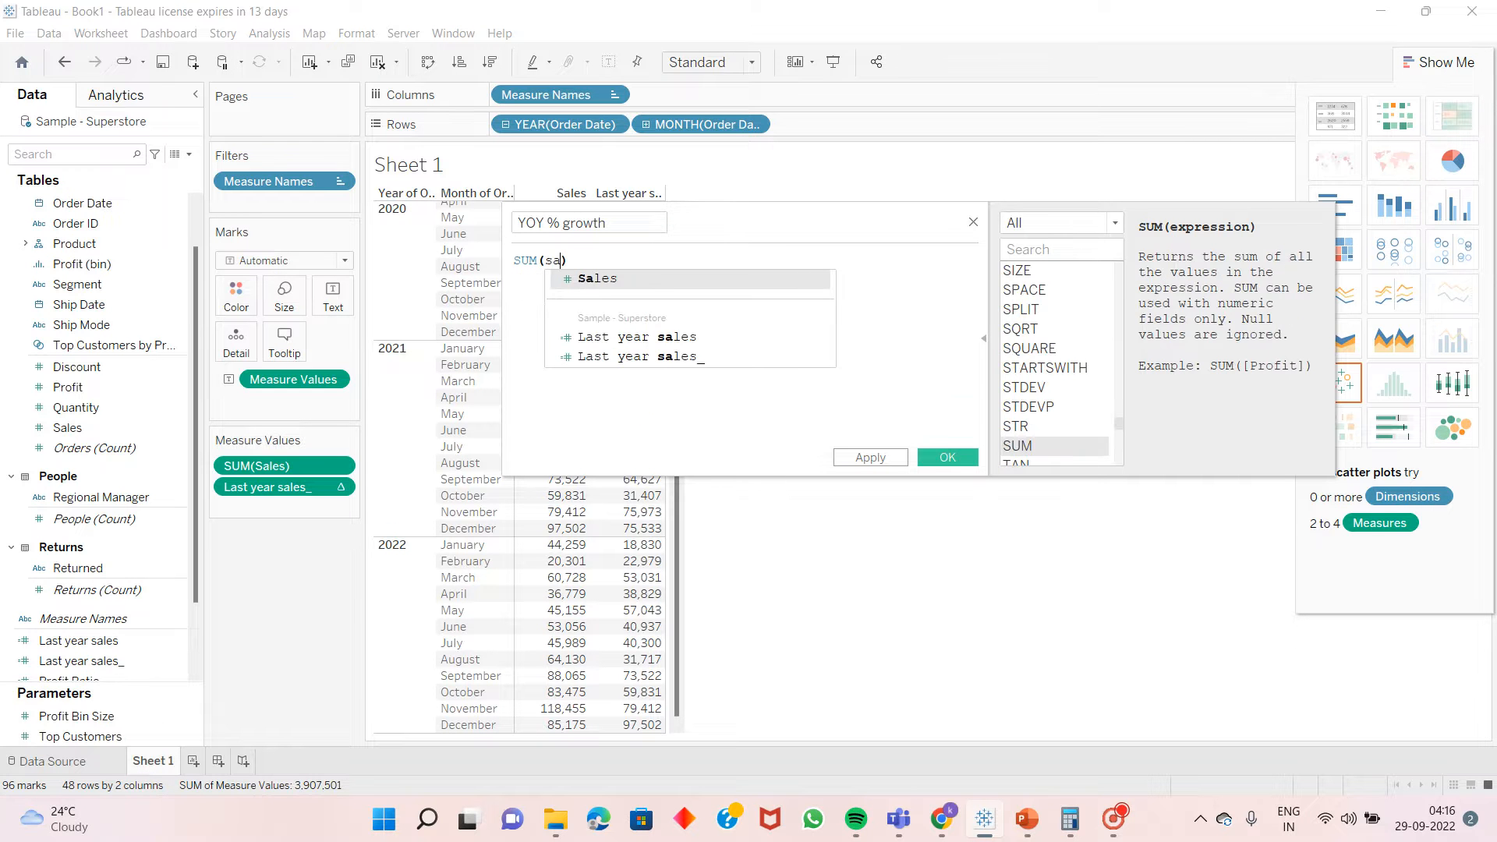
{"action": "left_click", "coordinate": [597, 278]}
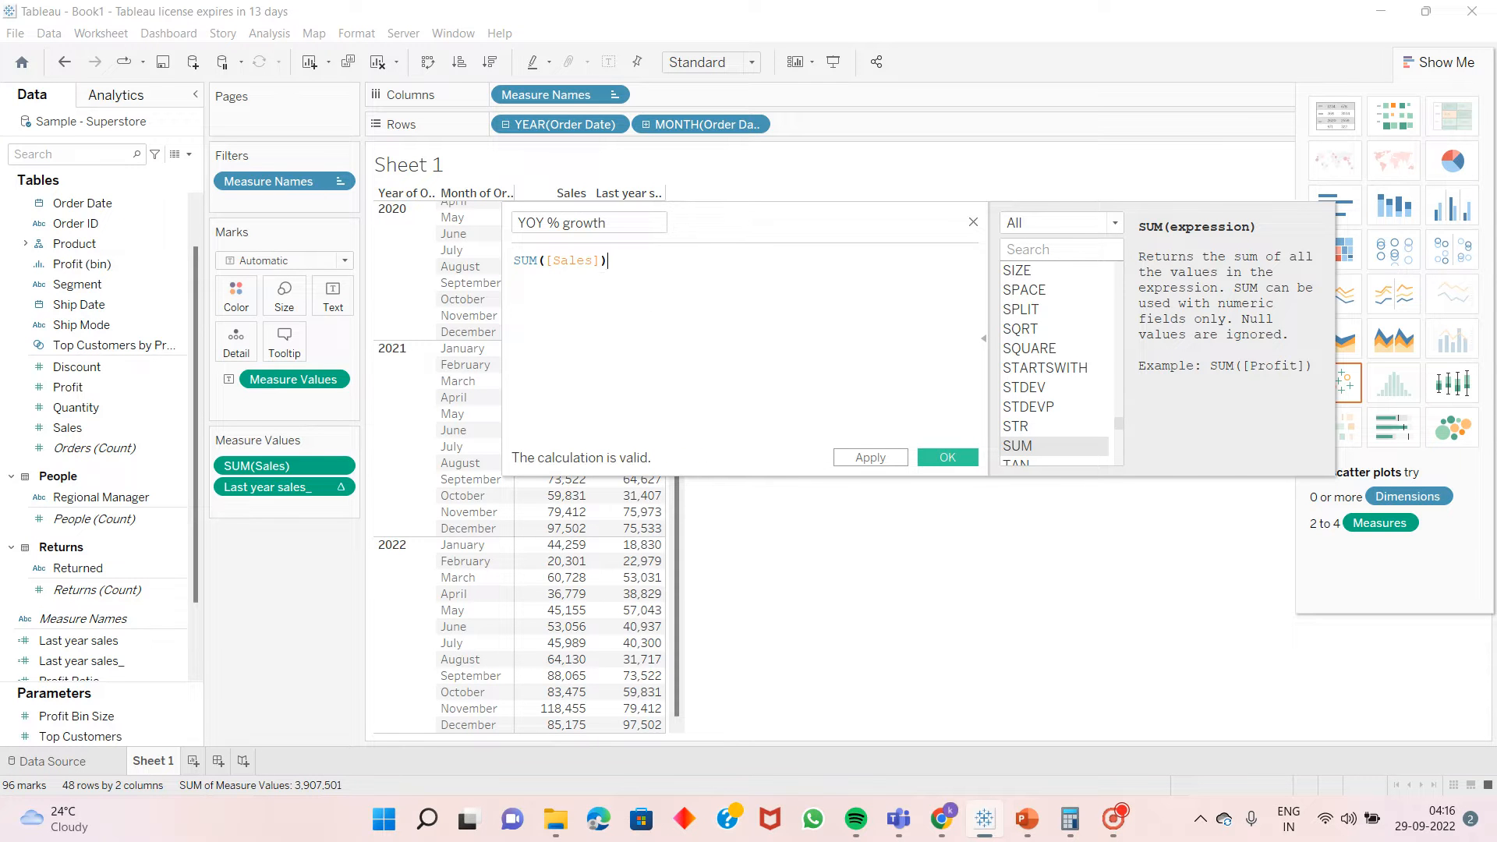
{"action": "type", "text": "-"}
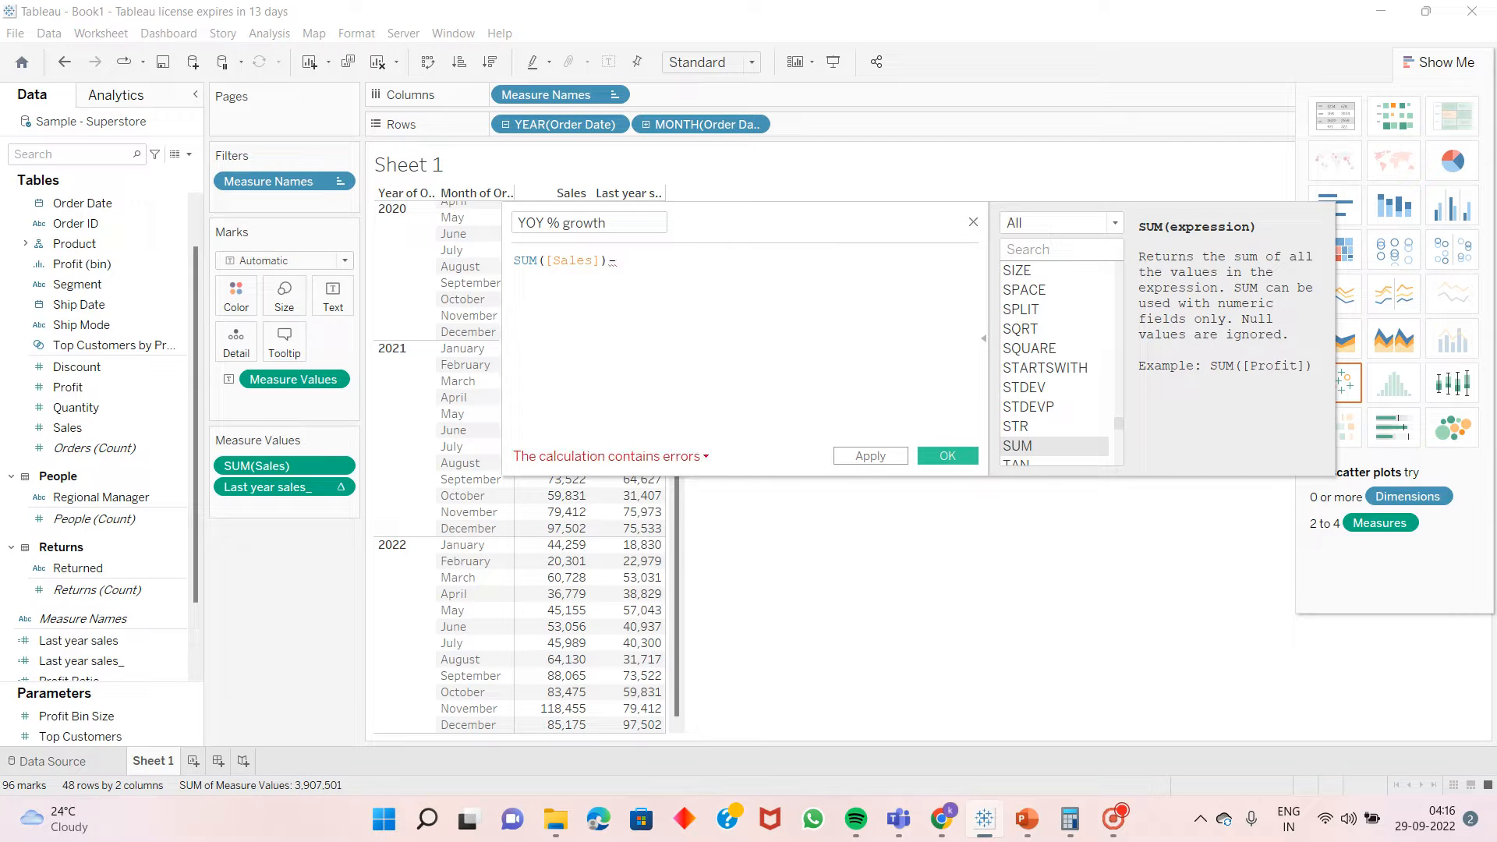
{"action": "type", "text": "la"}
{"action": "key", "text": "Down"}
{"action": "key", "text": "Down"}
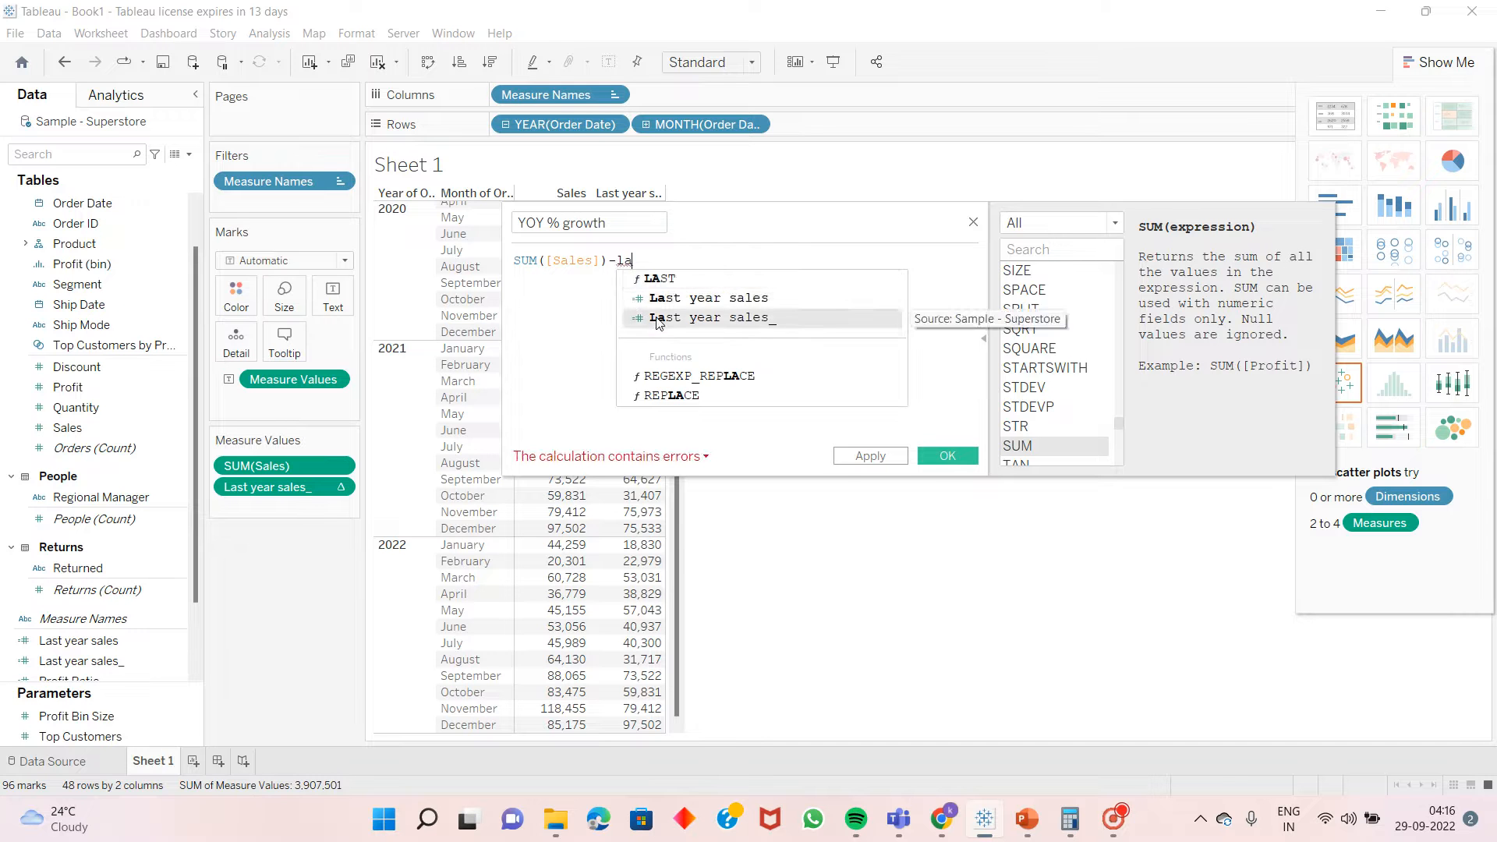
{"action": "key", "text": "Return"}
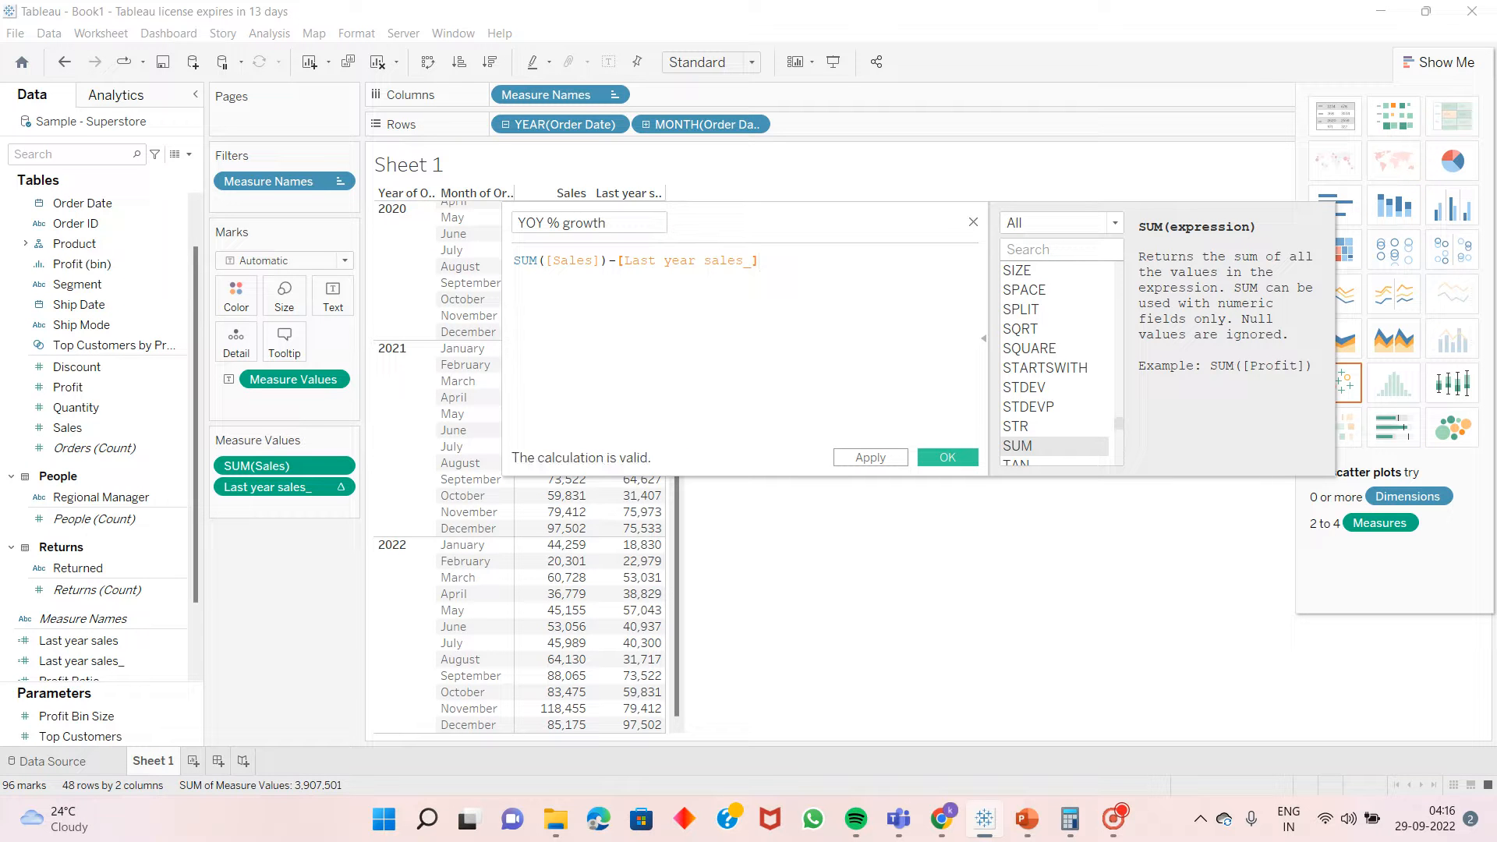
{"action": "type", "text": ")"}
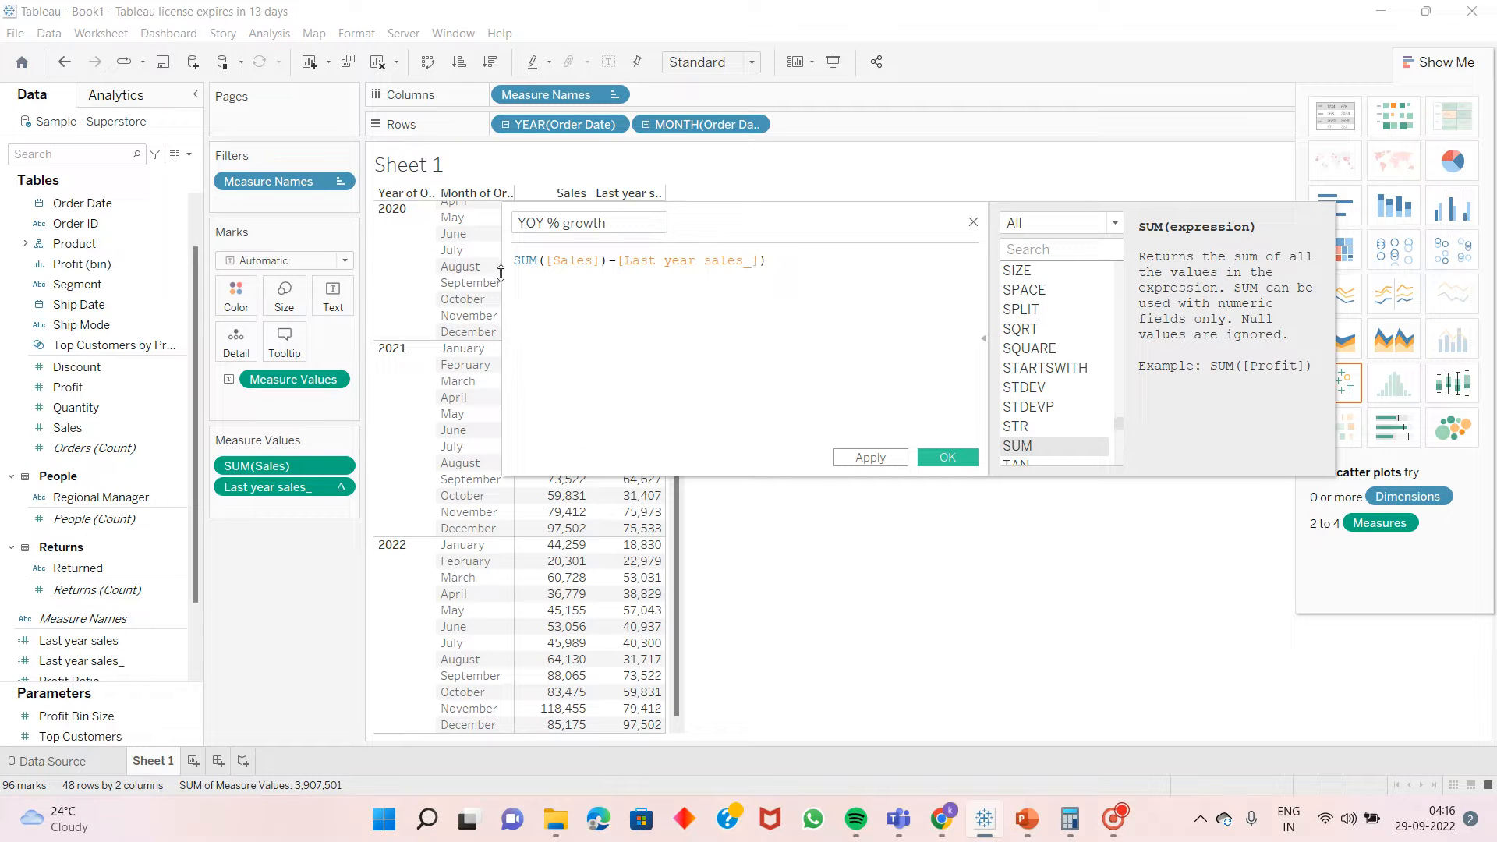
{"action": "type", "text": "("}
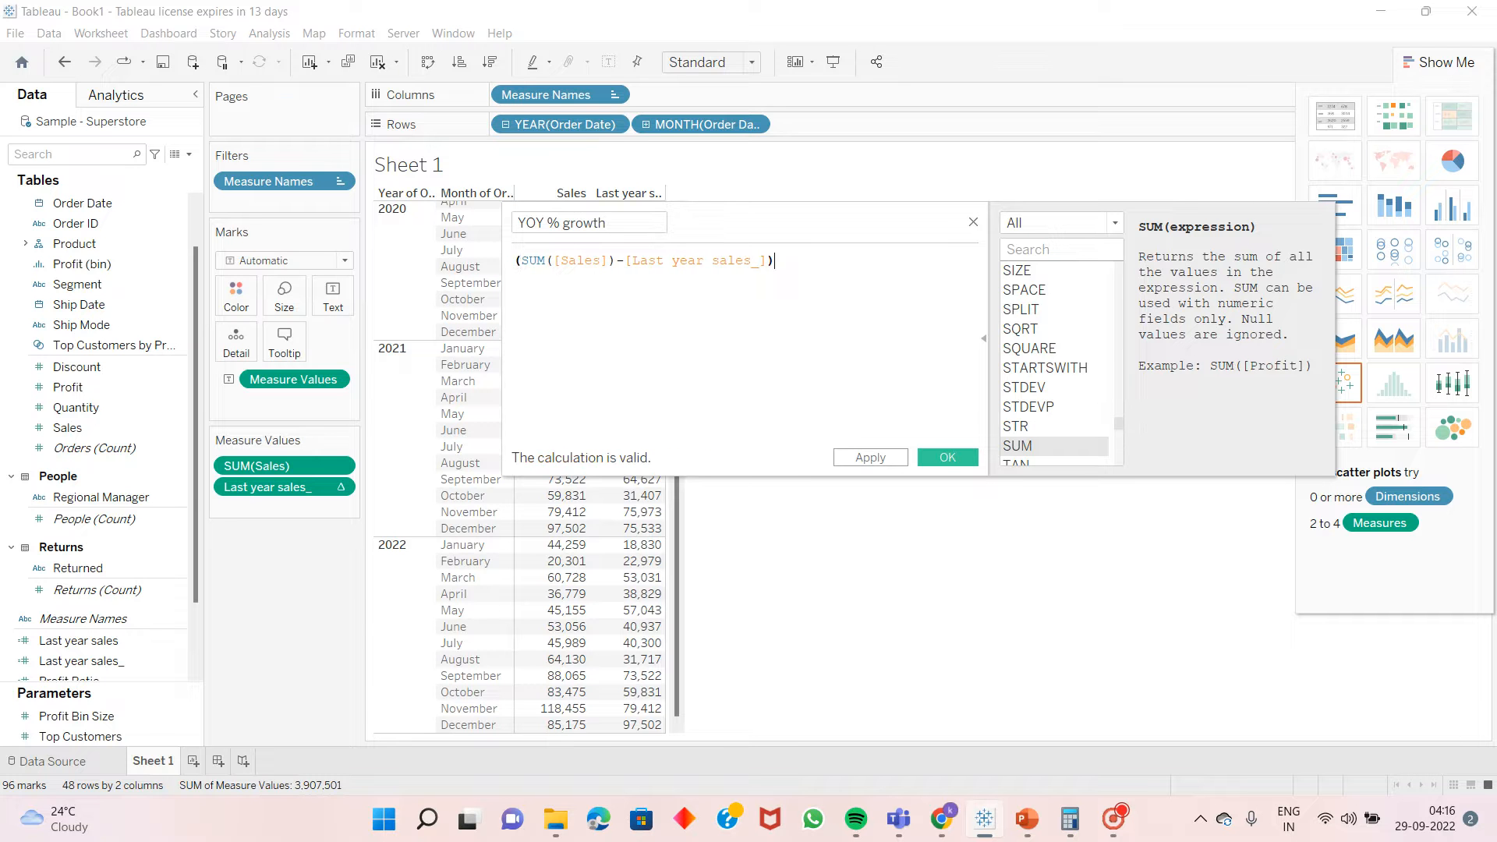
Divide the bracketed difference by [Last year sales_] and save the YOY % growth calculation.
{"action": "type", "text": "/"}
{"action": "type", "text": "las"}
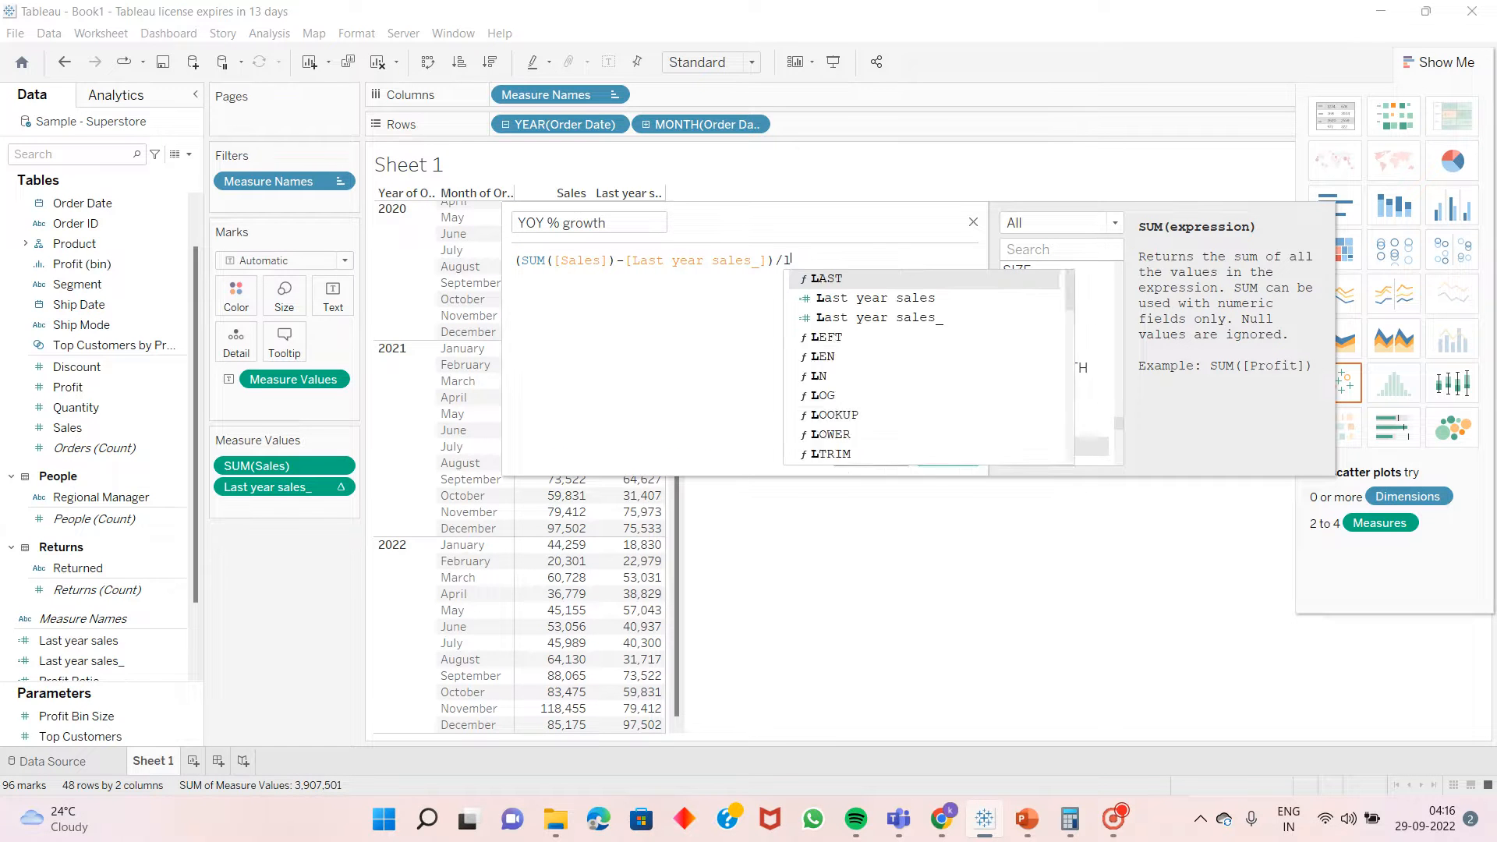
{"action": "type", "text": "t"}
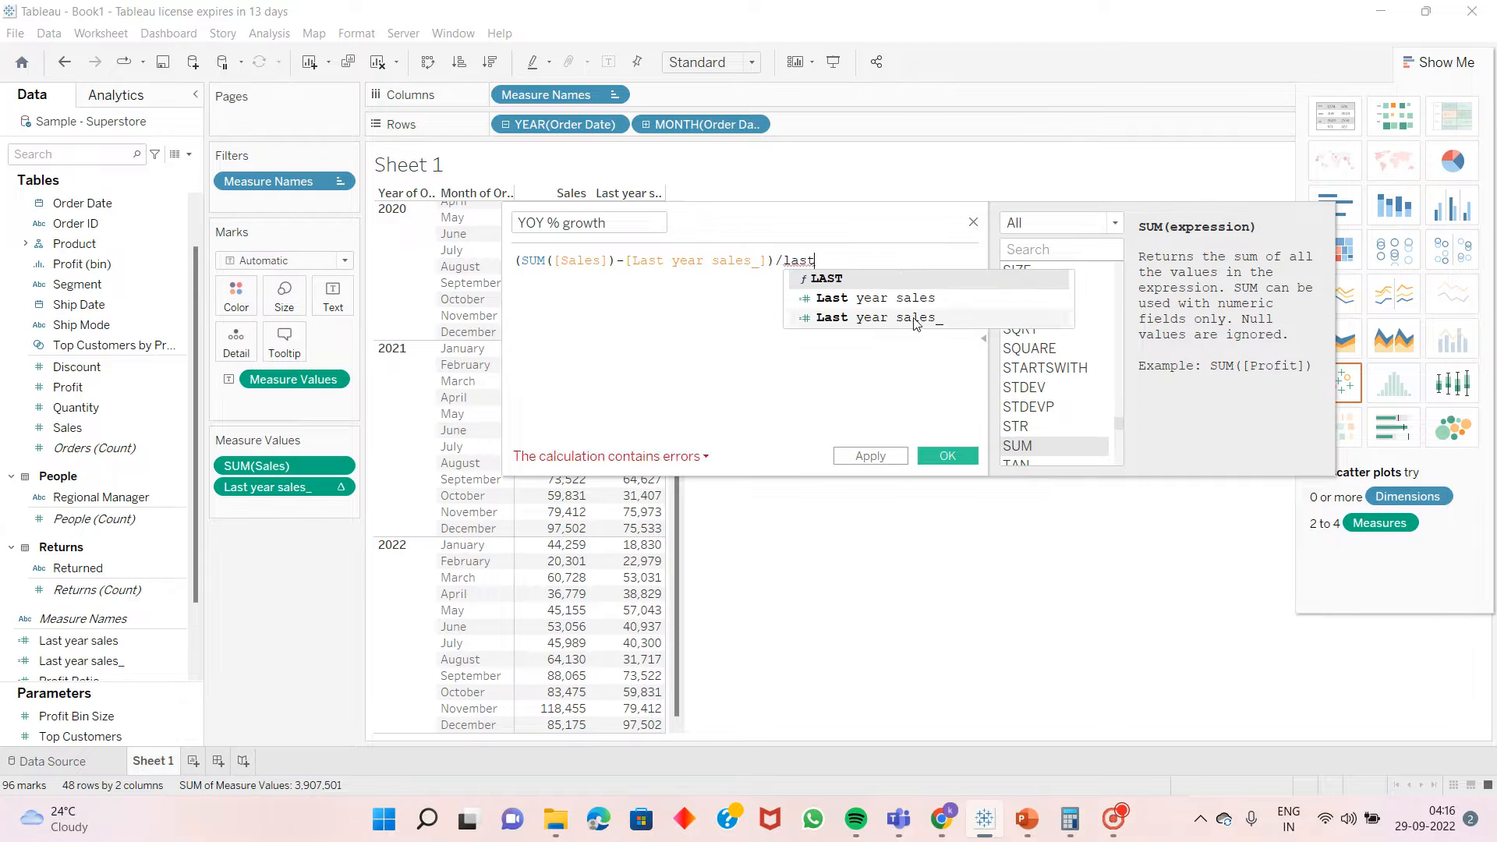
{"action": "left_click", "coordinate": [897, 318]}
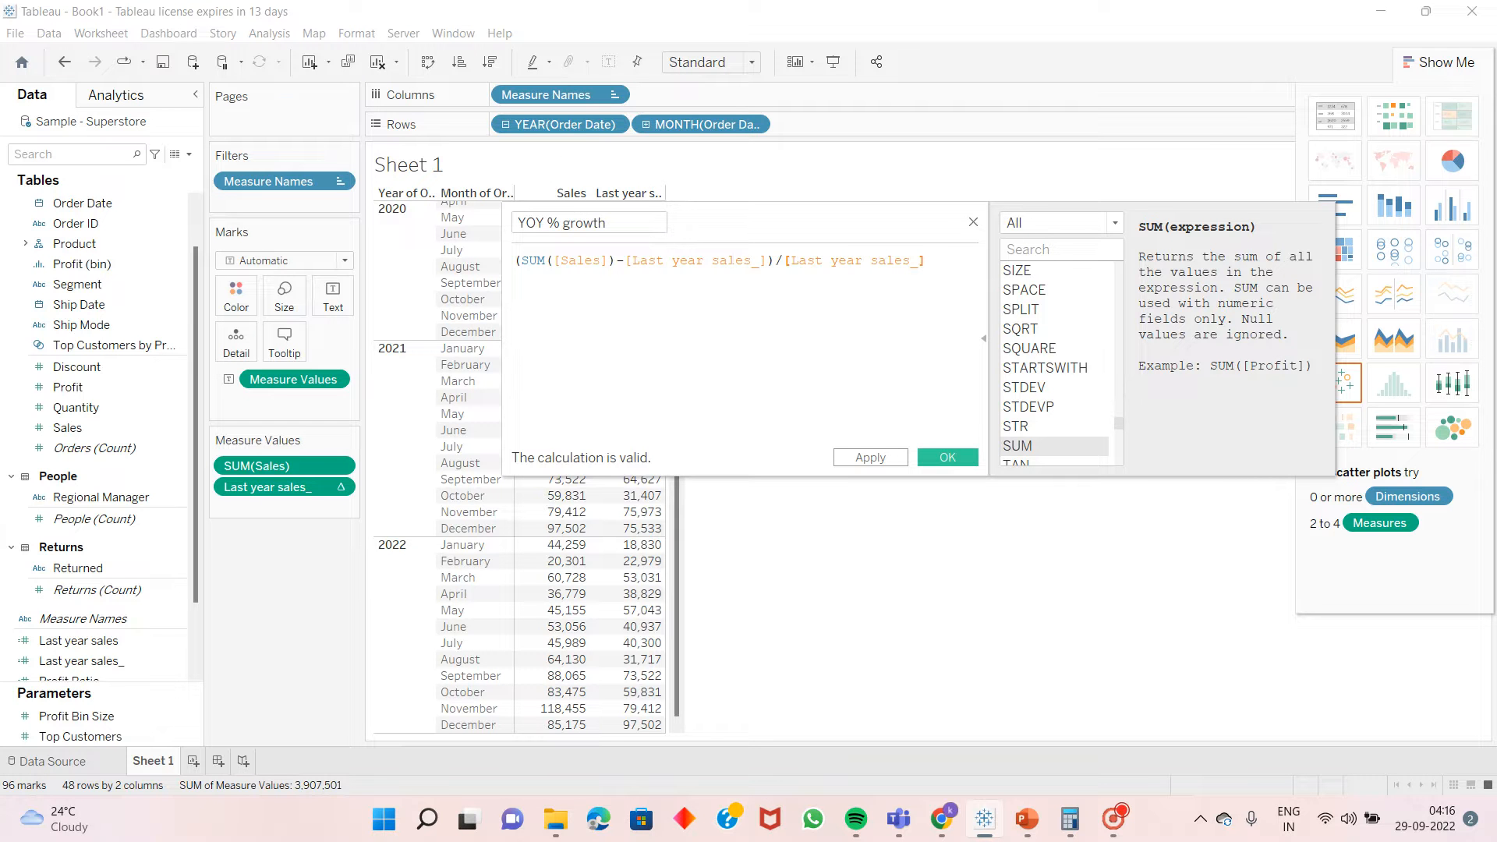
{"action": "left_click", "coordinate": [871, 457]}
{"action": "left_click", "coordinate": [948, 458]}
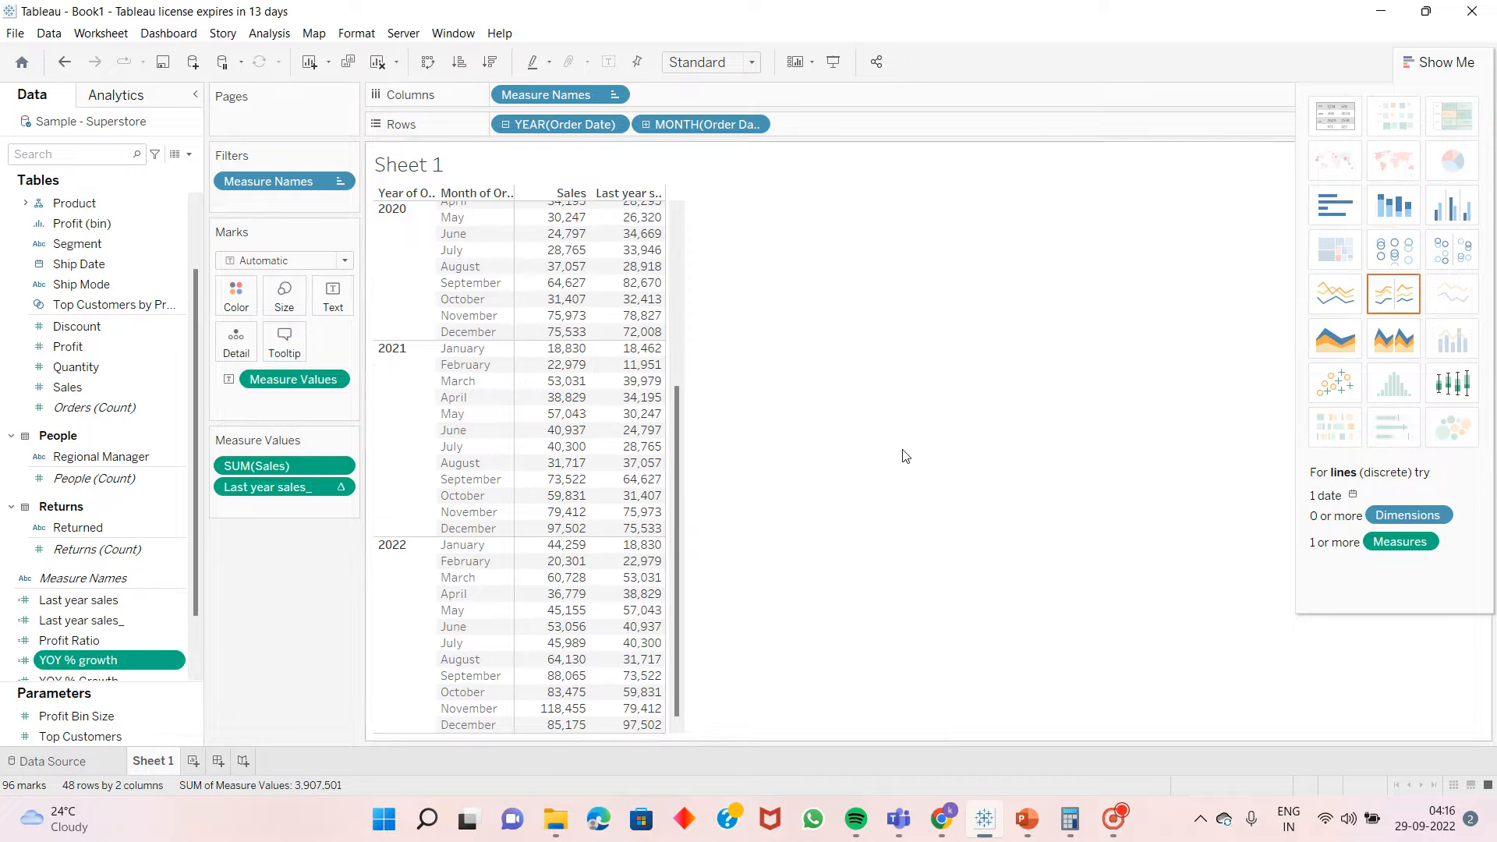
Add YOY % growth to the view as a text table with years and months as rows, and widen the measure columns.
{"action": "left_click_drag", "start_coordinate": [108, 660], "coordinate": [851, 118]}
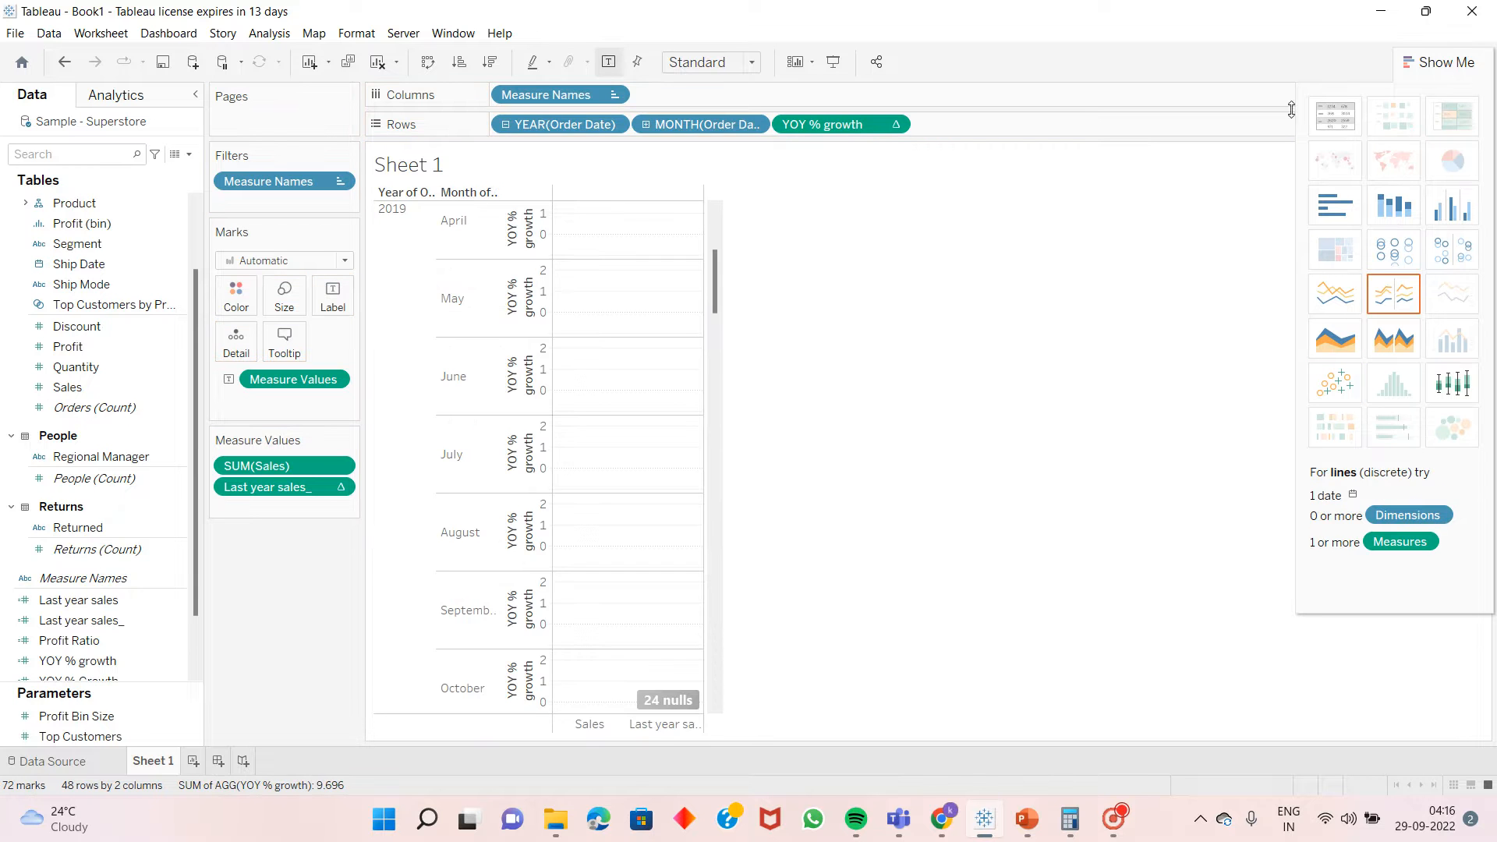
{"action": "left_click", "coordinate": [1335, 117]}
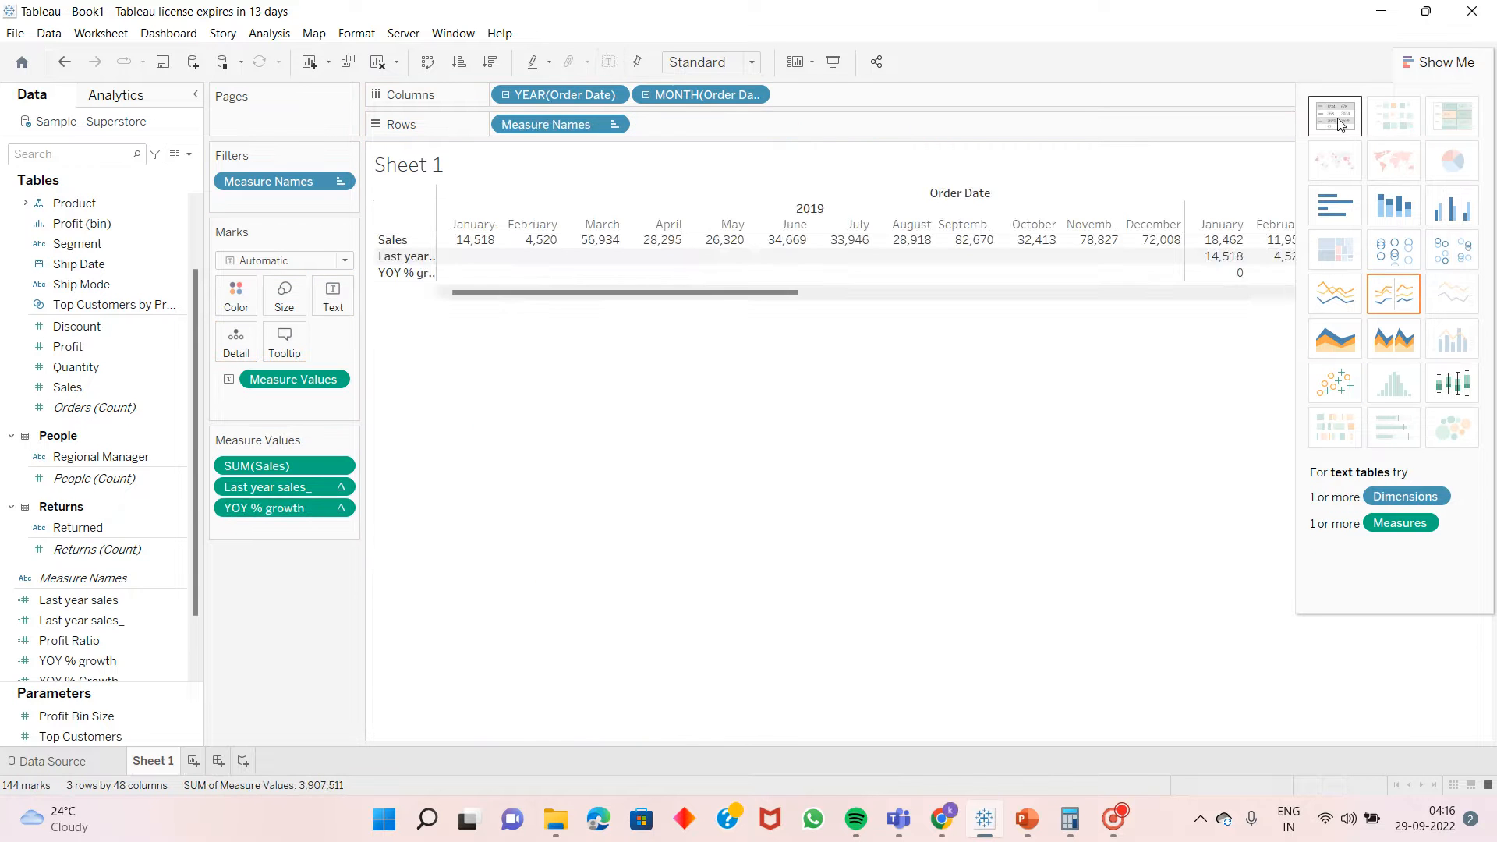
{"action": "left_click", "coordinate": [428, 61]}
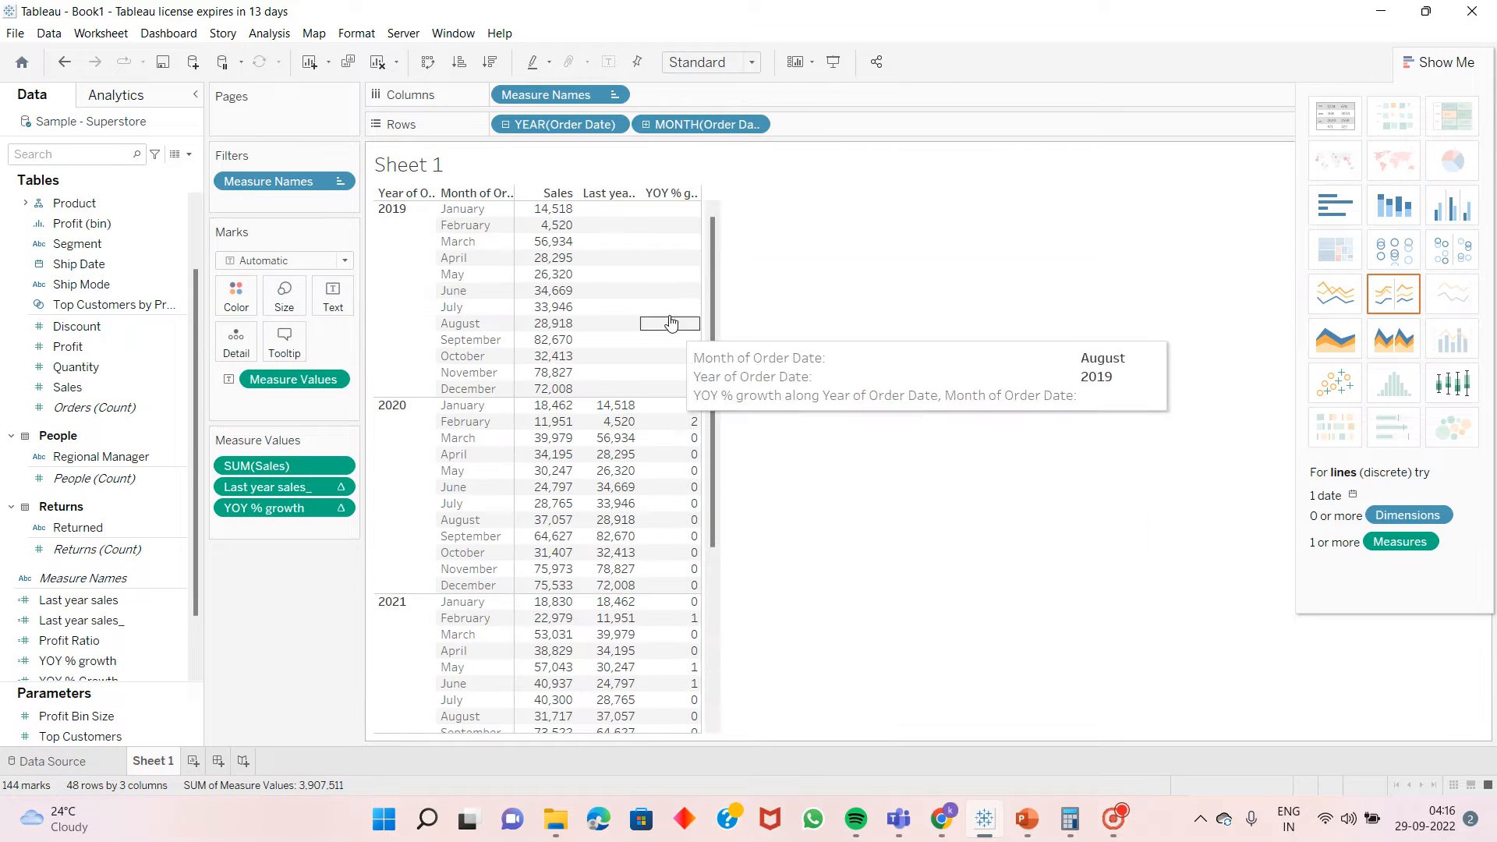
{"action": "left_click_drag", "start_coordinate": [700, 197], "coordinate": [731, 197]}
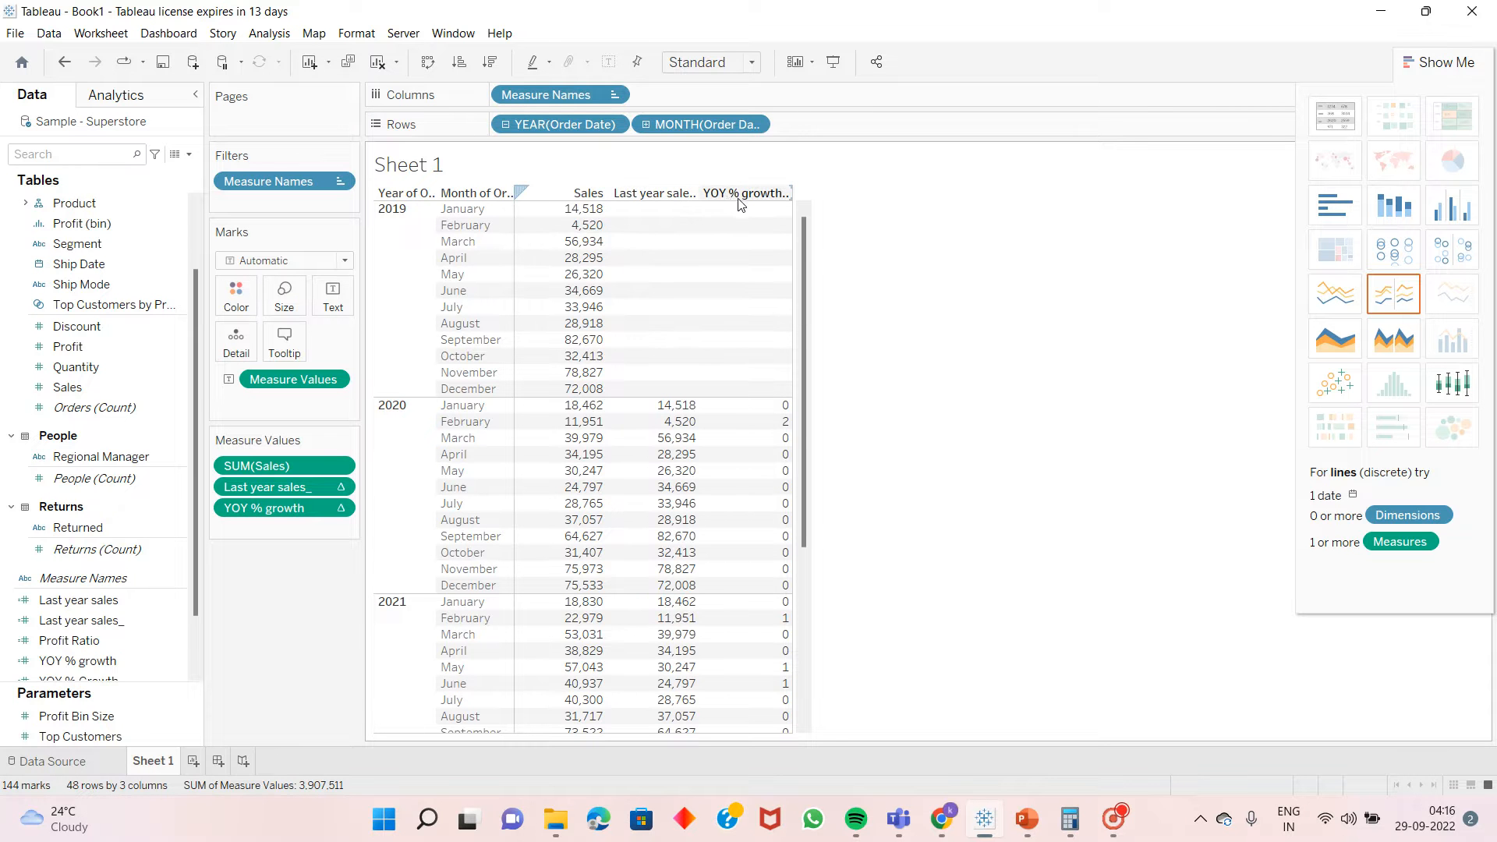
Format the YOY % growth values in the table as Percentage with 2 decimal places.
{"action": "scroll", "coordinate": [709, 358], "scroll_direction": "down", "scroll_amount": 1}
{"action": "scroll", "coordinate": [709, 358], "scroll_direction": "down", "scroll_amount": 4}
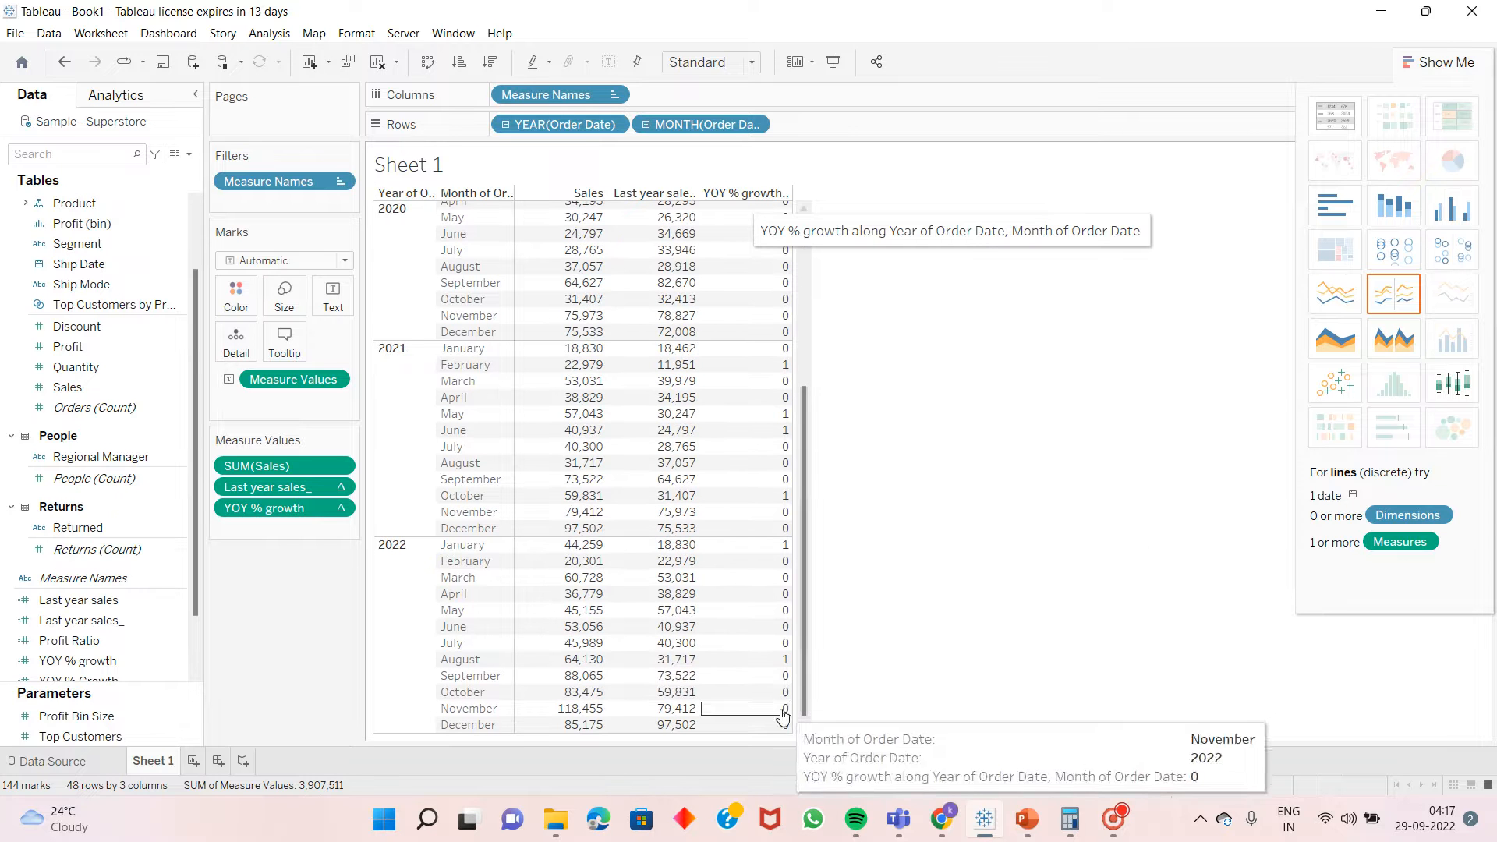
{"action": "left_click", "coordinate": [339, 509]}
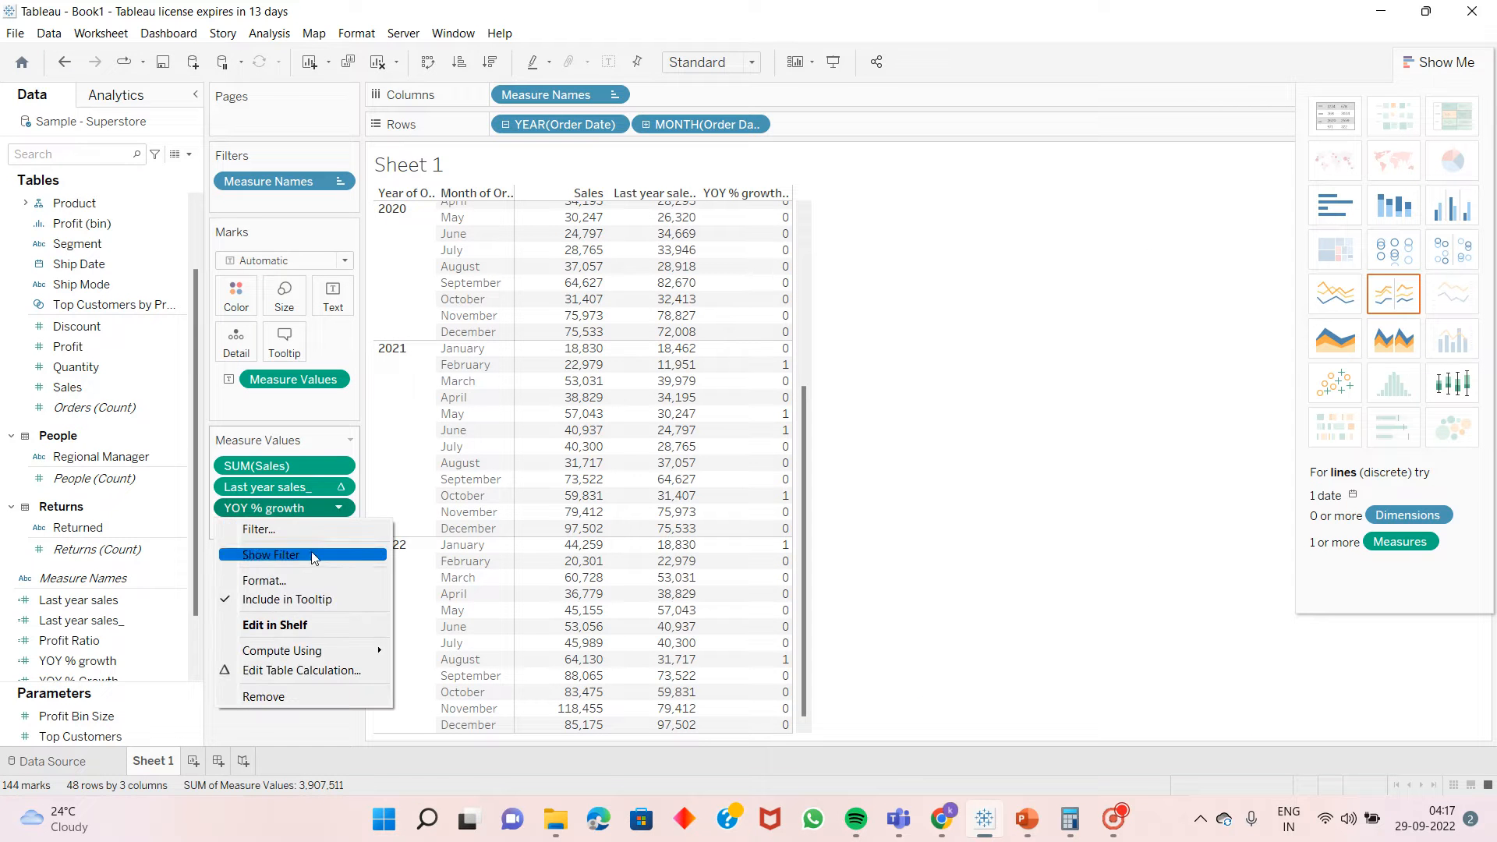
{"action": "left_click", "coordinate": [294, 580]}
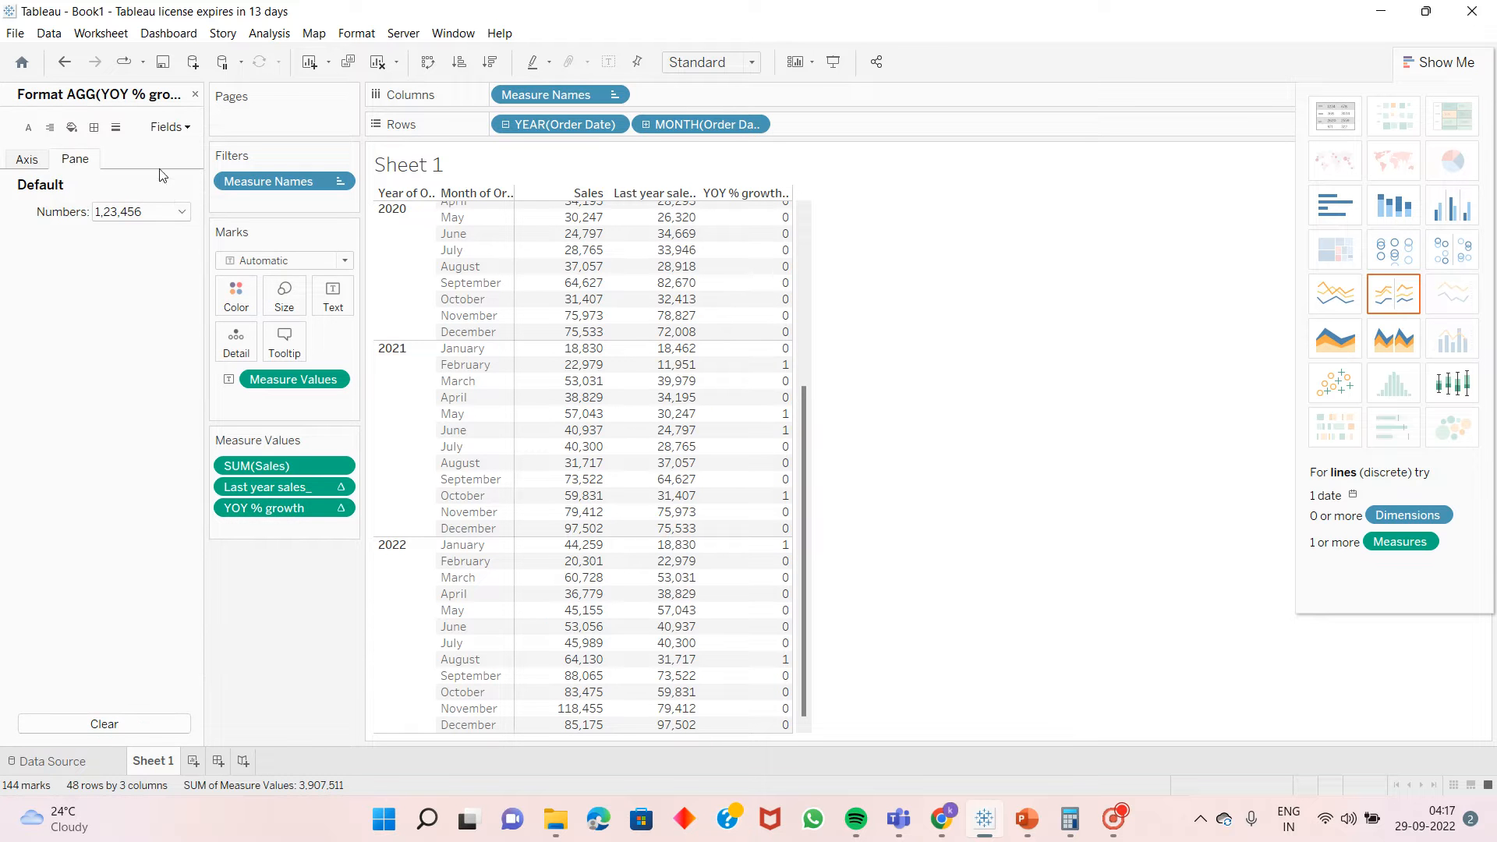
{"action": "left_click", "coordinate": [181, 213]}
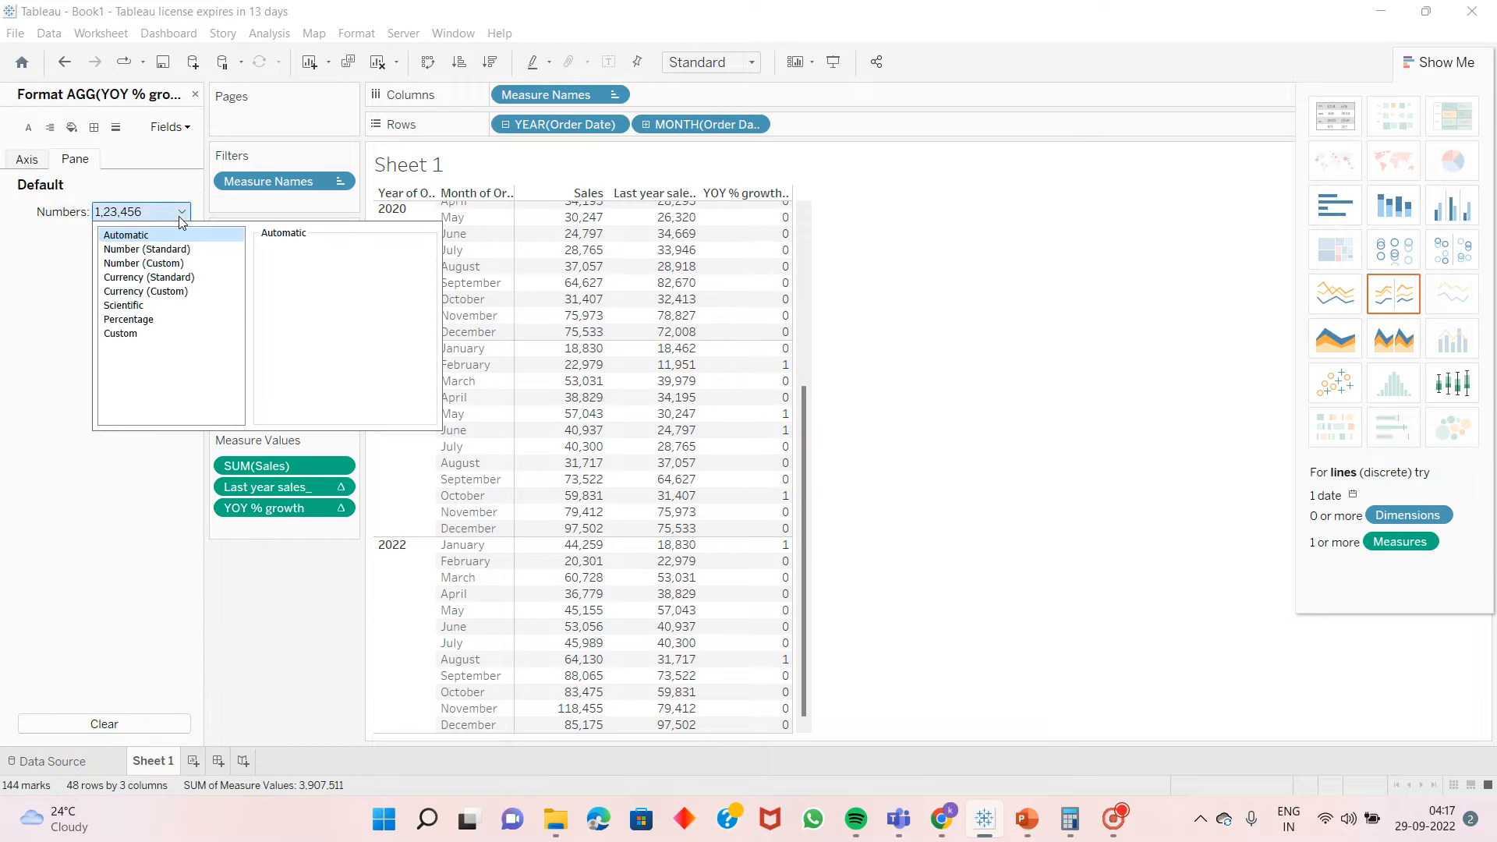
{"action": "left_click", "coordinate": [144, 321]}
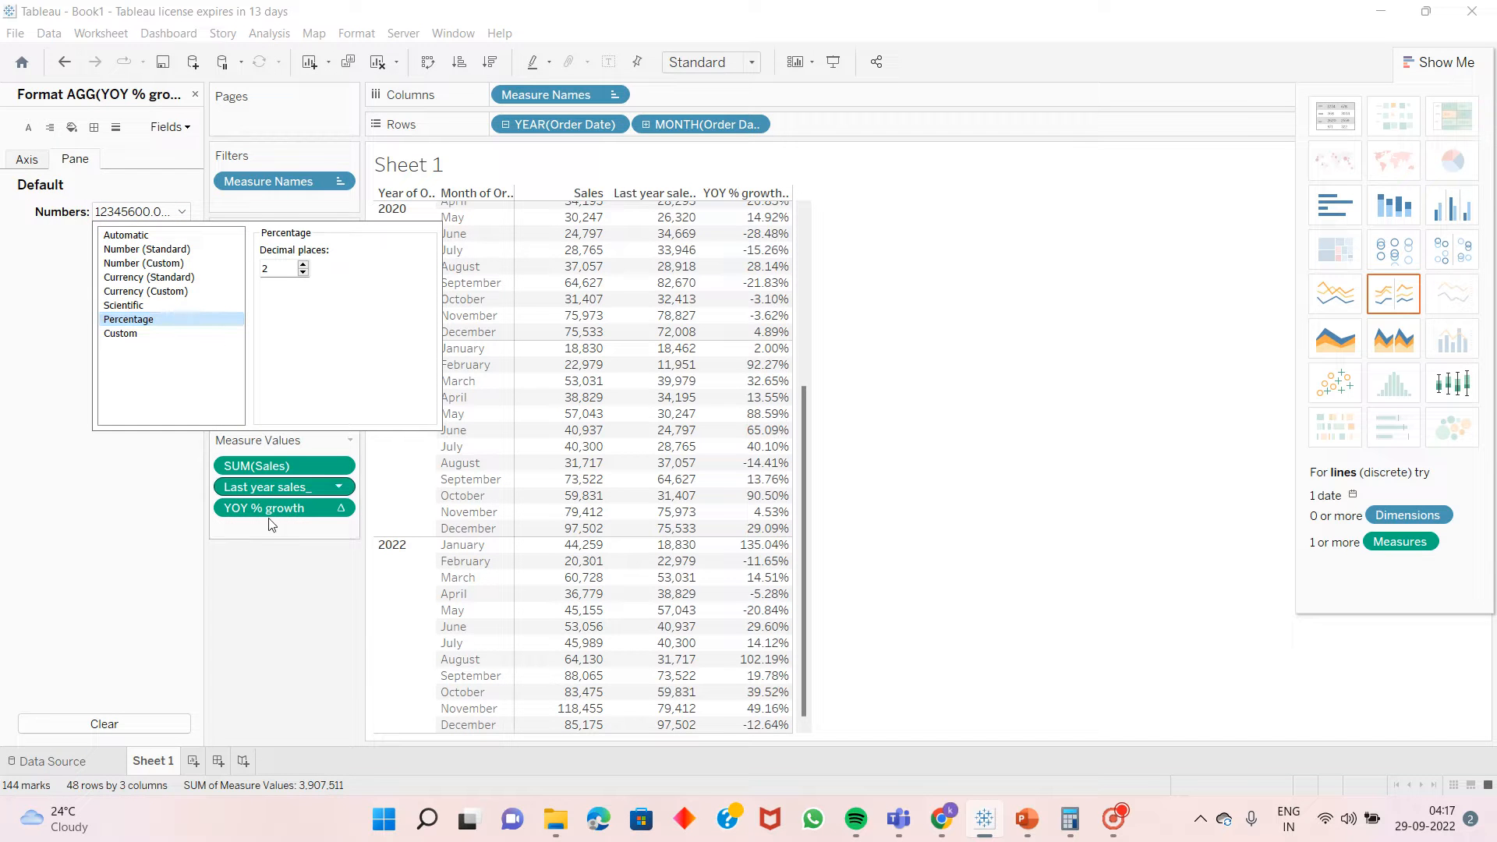
{"action": "left_click", "coordinate": [294, 612]}
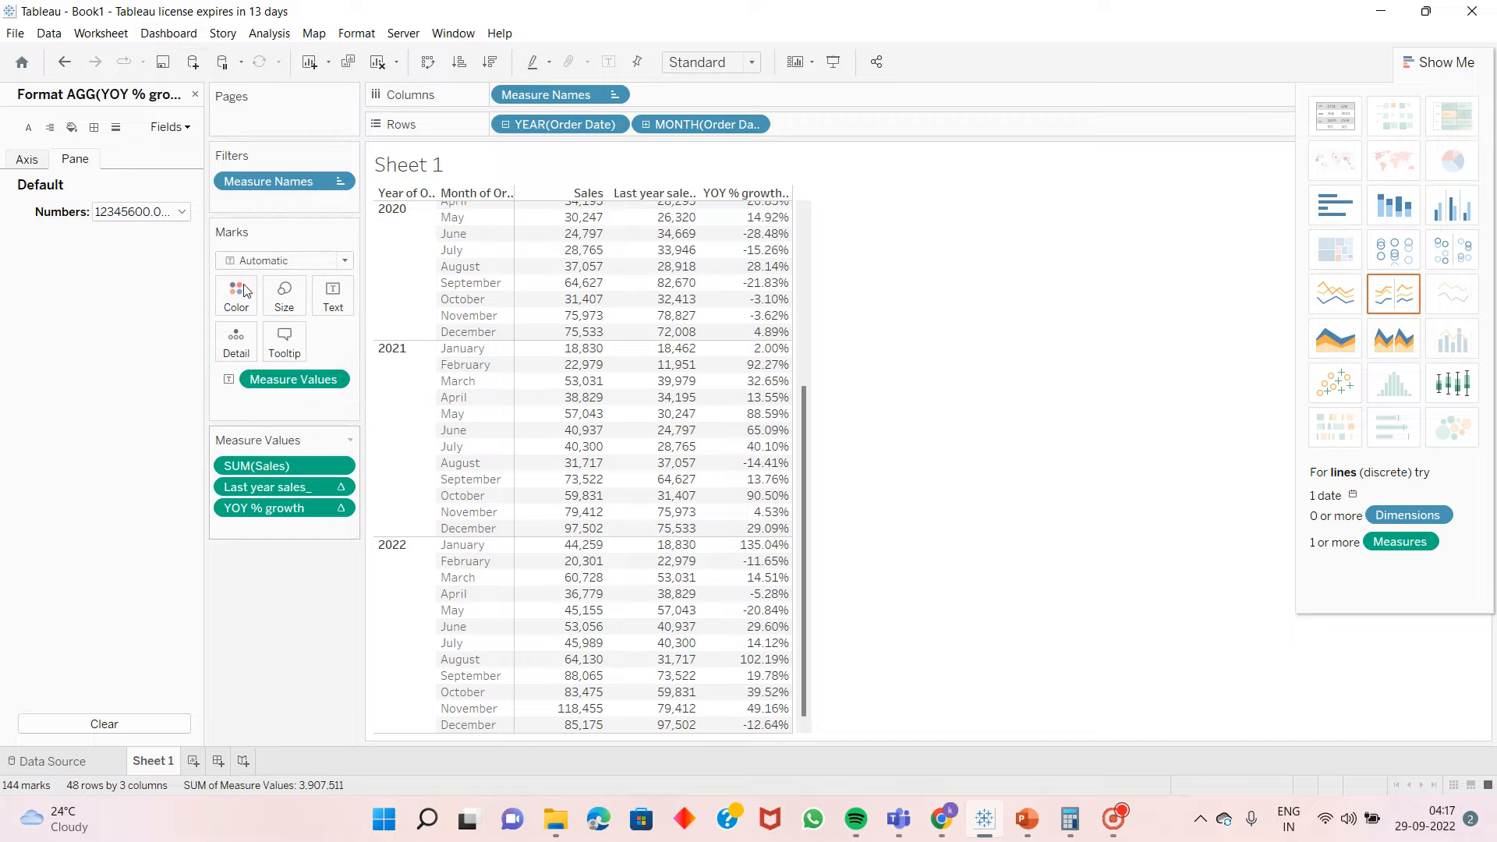
{"action": "left_click", "coordinate": [196, 96]}
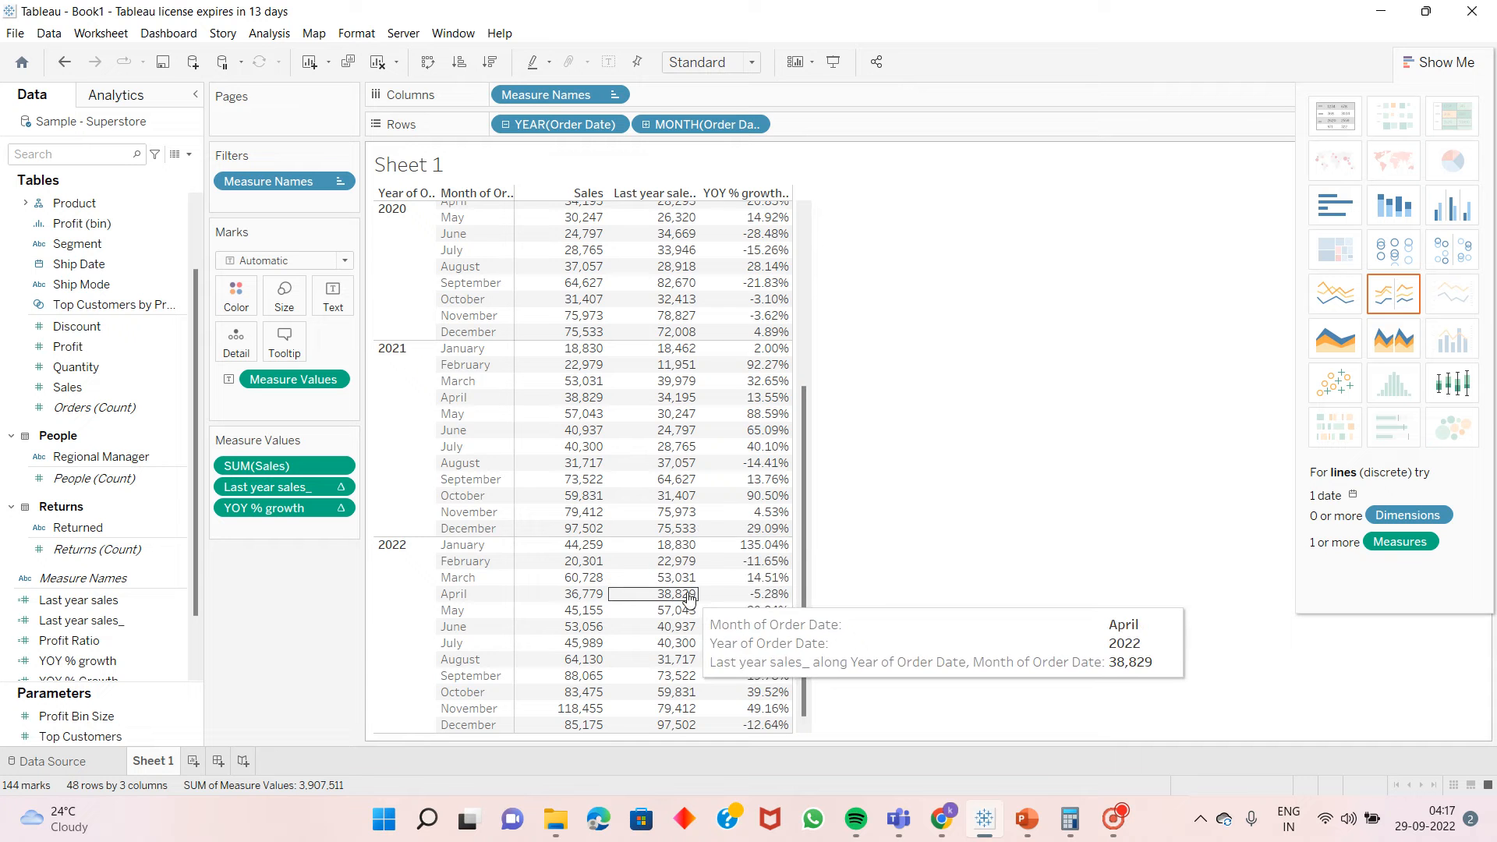
Switch to Calculator, clear the previous result, and start a subtraction from the December 2022 sales value, 85175.
{"action": "scroll", "coordinate": [688, 597], "scroll_direction": "up", "scroll_amount": 2}
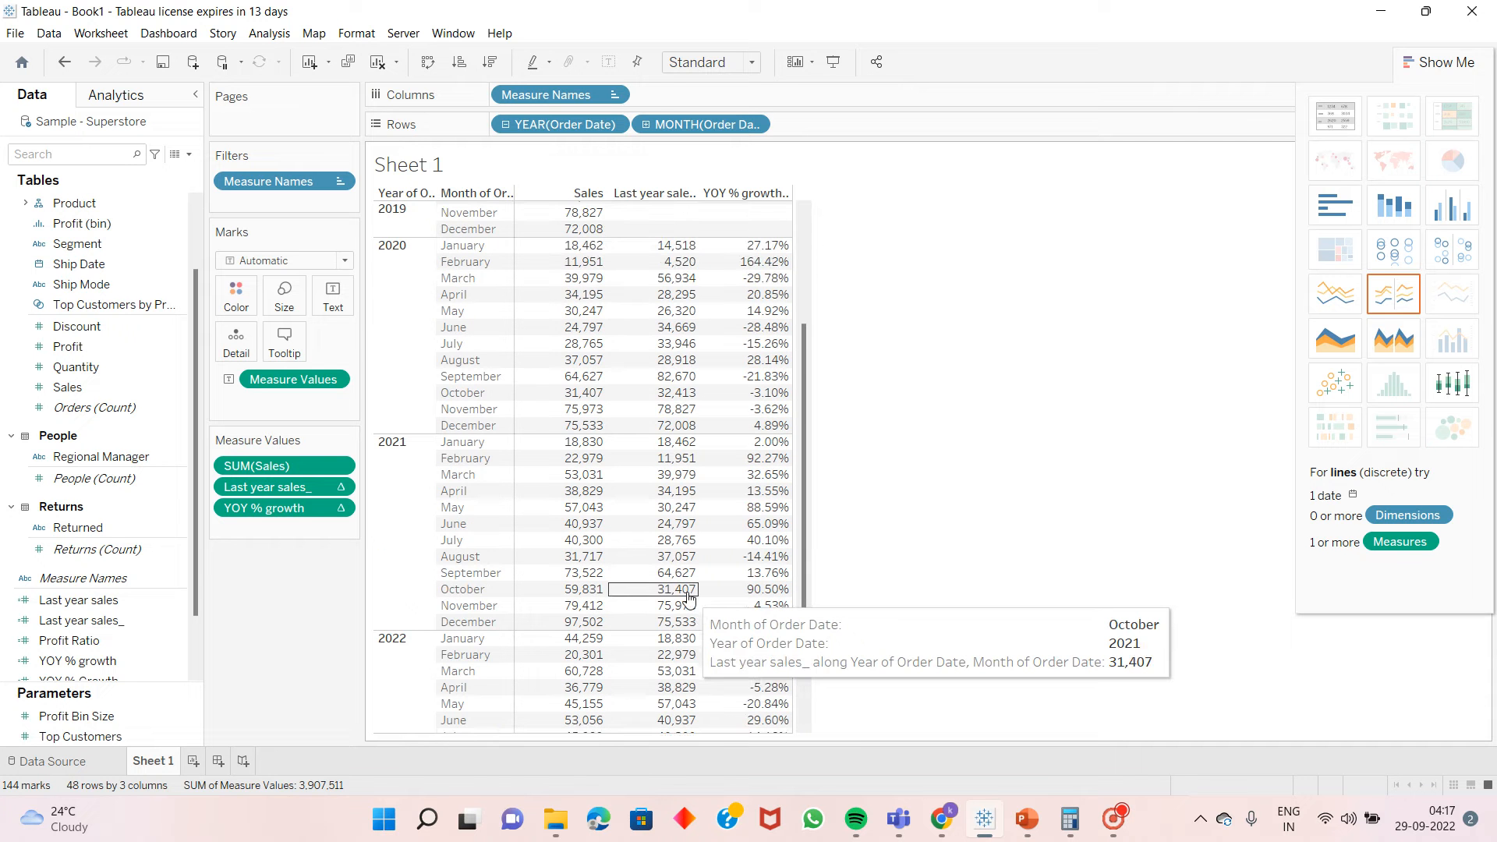
{"action": "scroll", "coordinate": [689, 598], "scroll_direction": "down", "scroll_amount": 2}
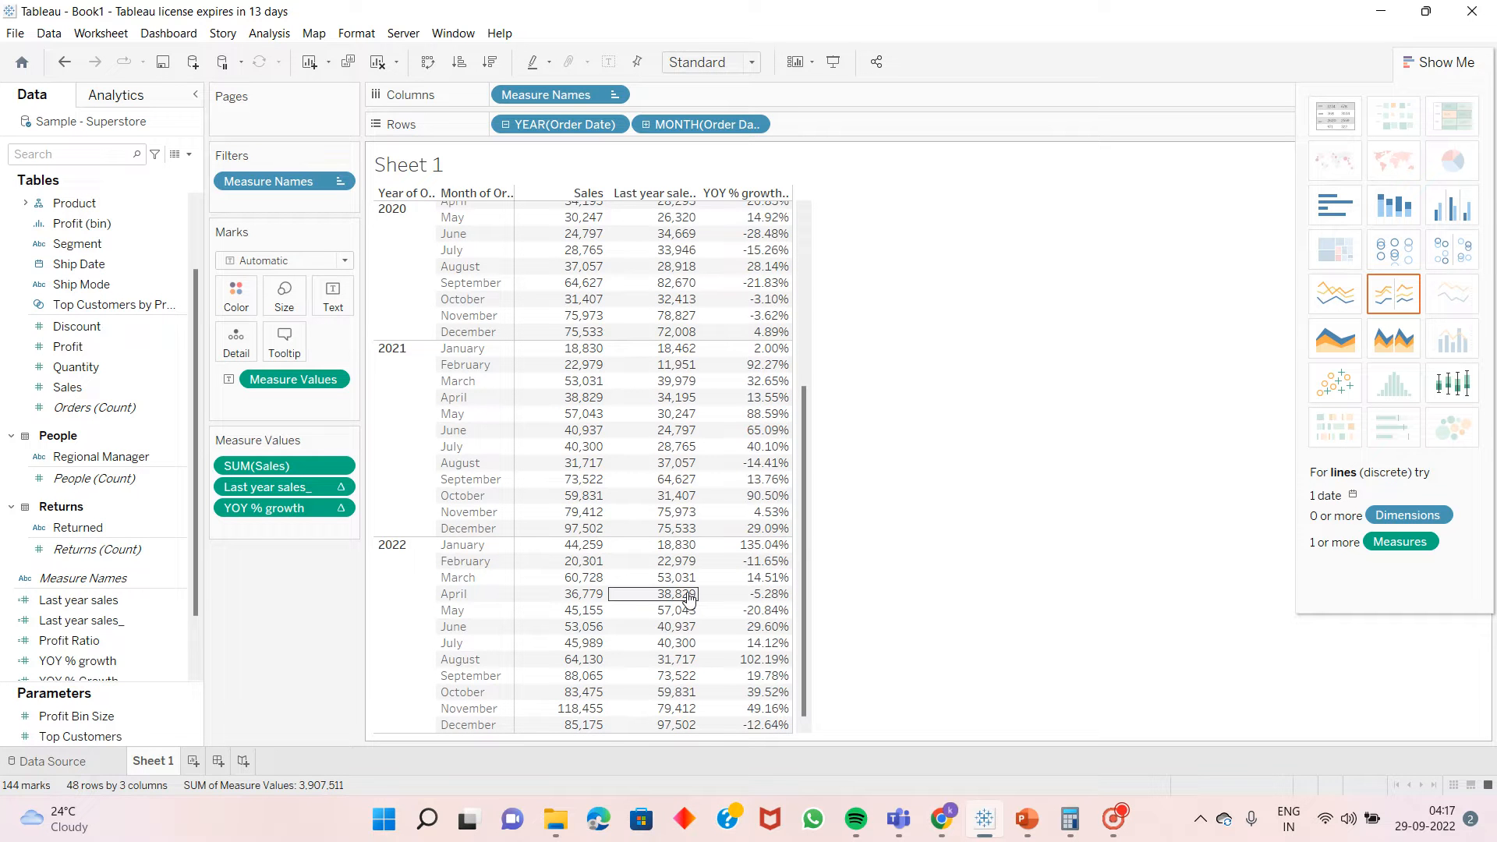
{"action": "left_click", "coordinate": [1079, 828]}
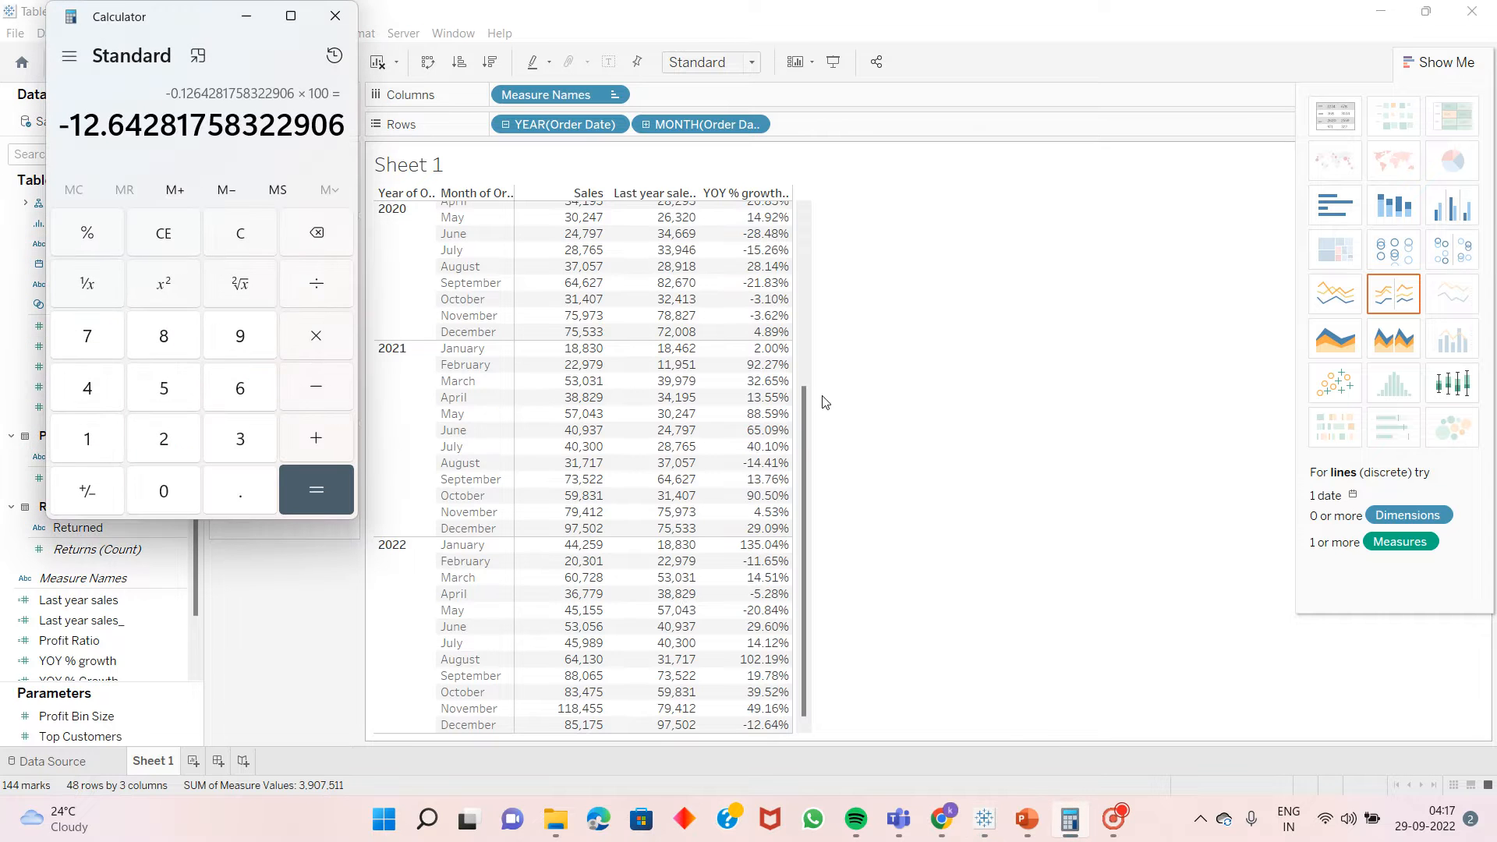
{"action": "left_click", "coordinate": [240, 234]}
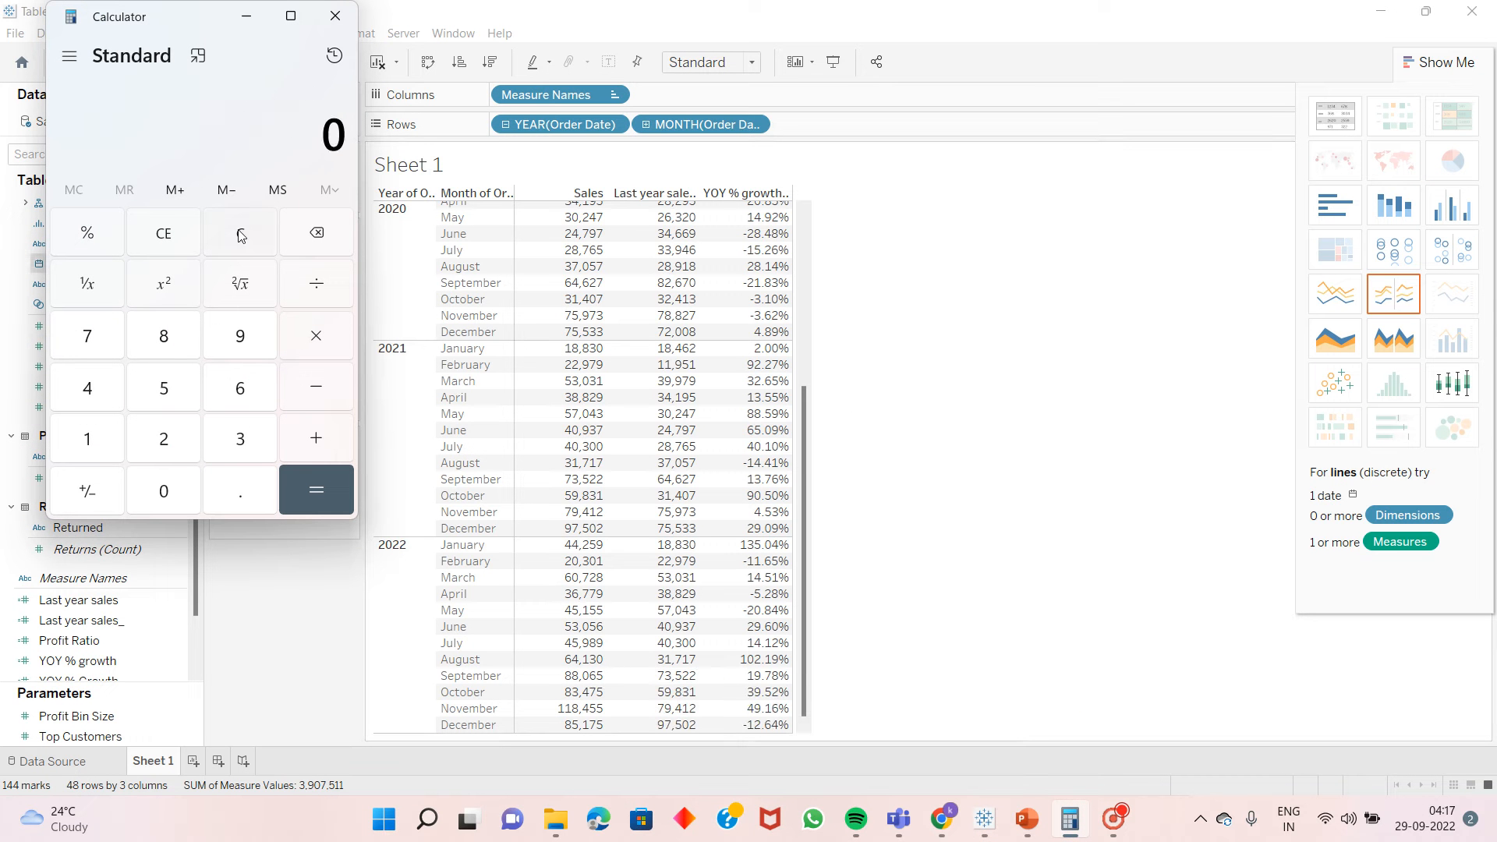
{"action": "left_click", "coordinate": [160, 342]}
{"action": "left_click", "coordinate": [167, 388]}
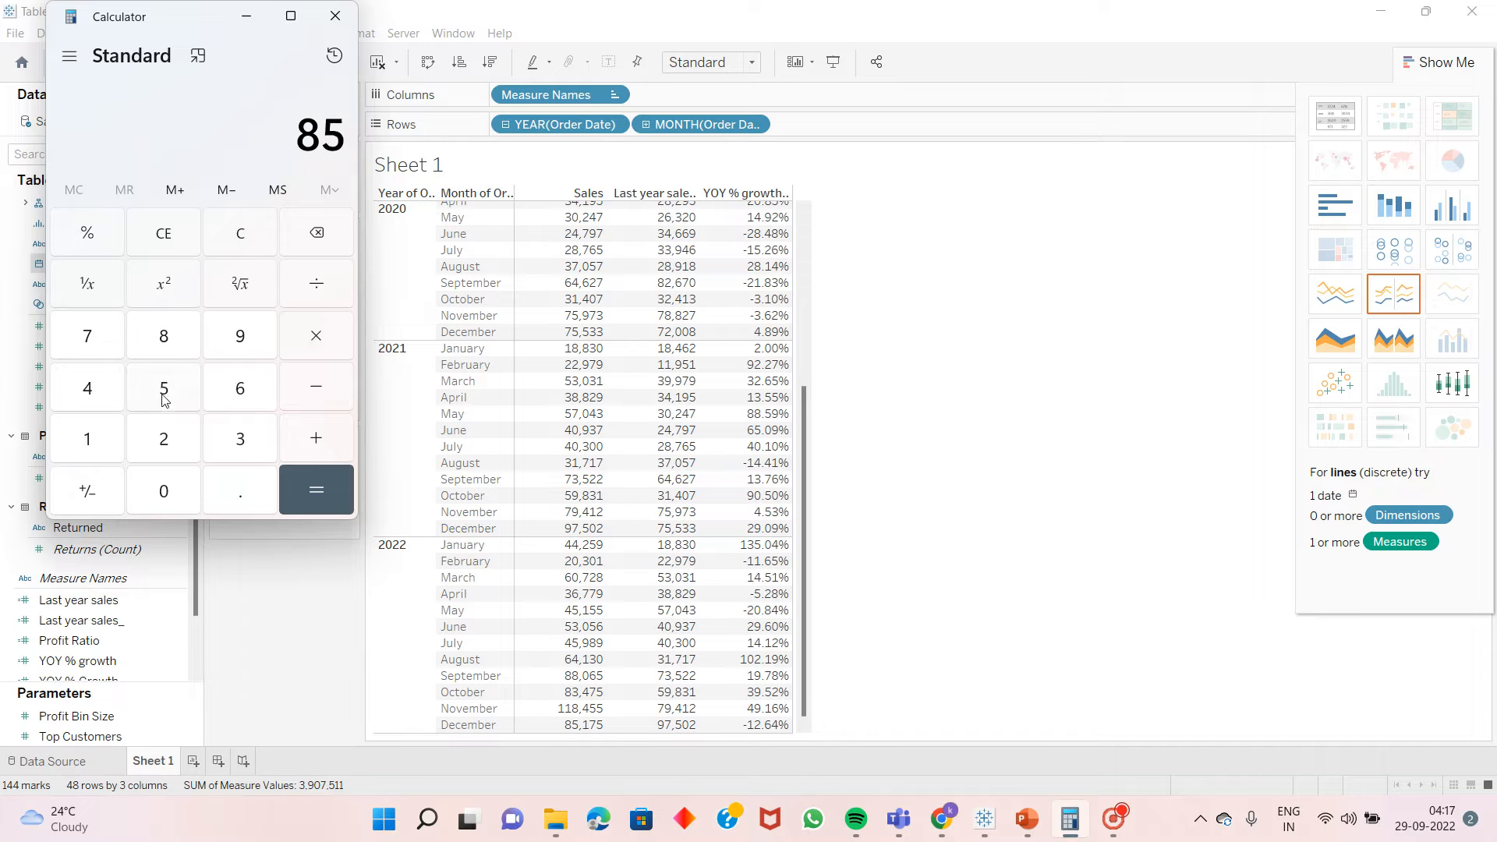
{"action": "left_click", "coordinate": [92, 431]}
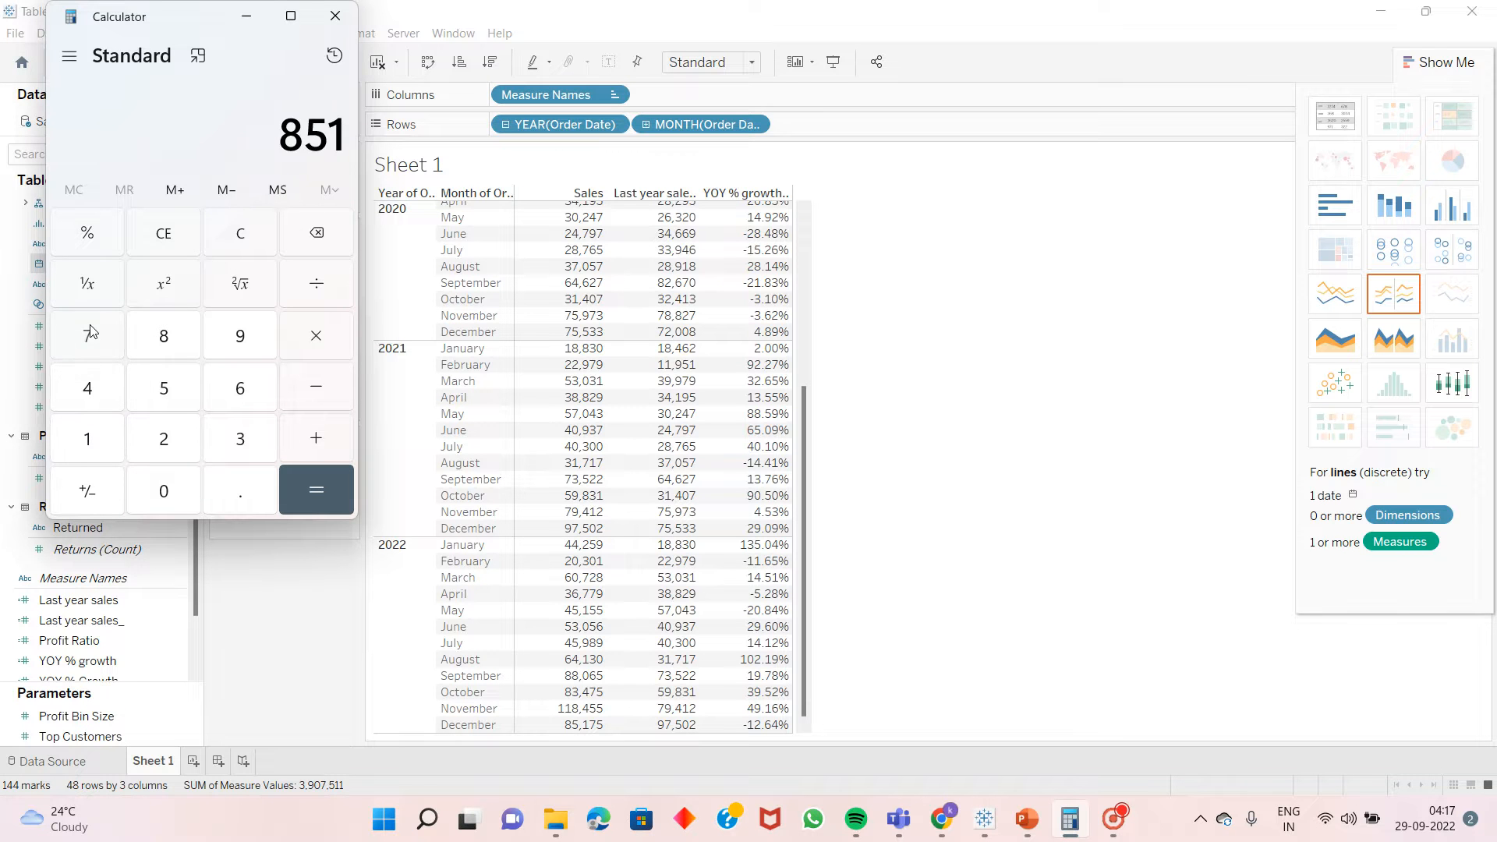
{"action": "left_click", "coordinate": [92, 332]}
{"action": "left_click", "coordinate": [170, 392]}
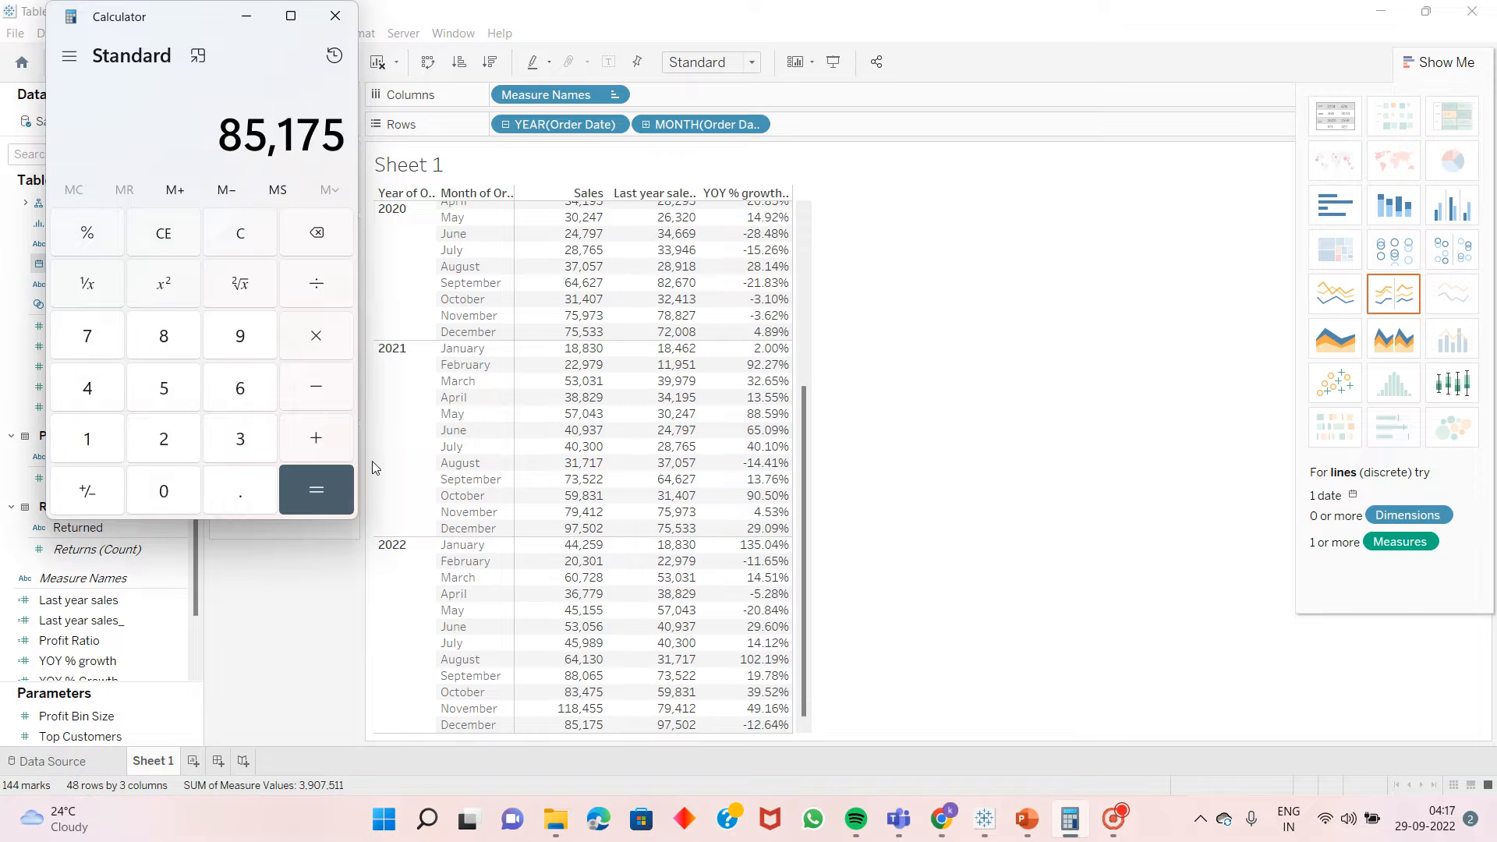
{"action": "mouse_move", "coordinate": [573, 725]}
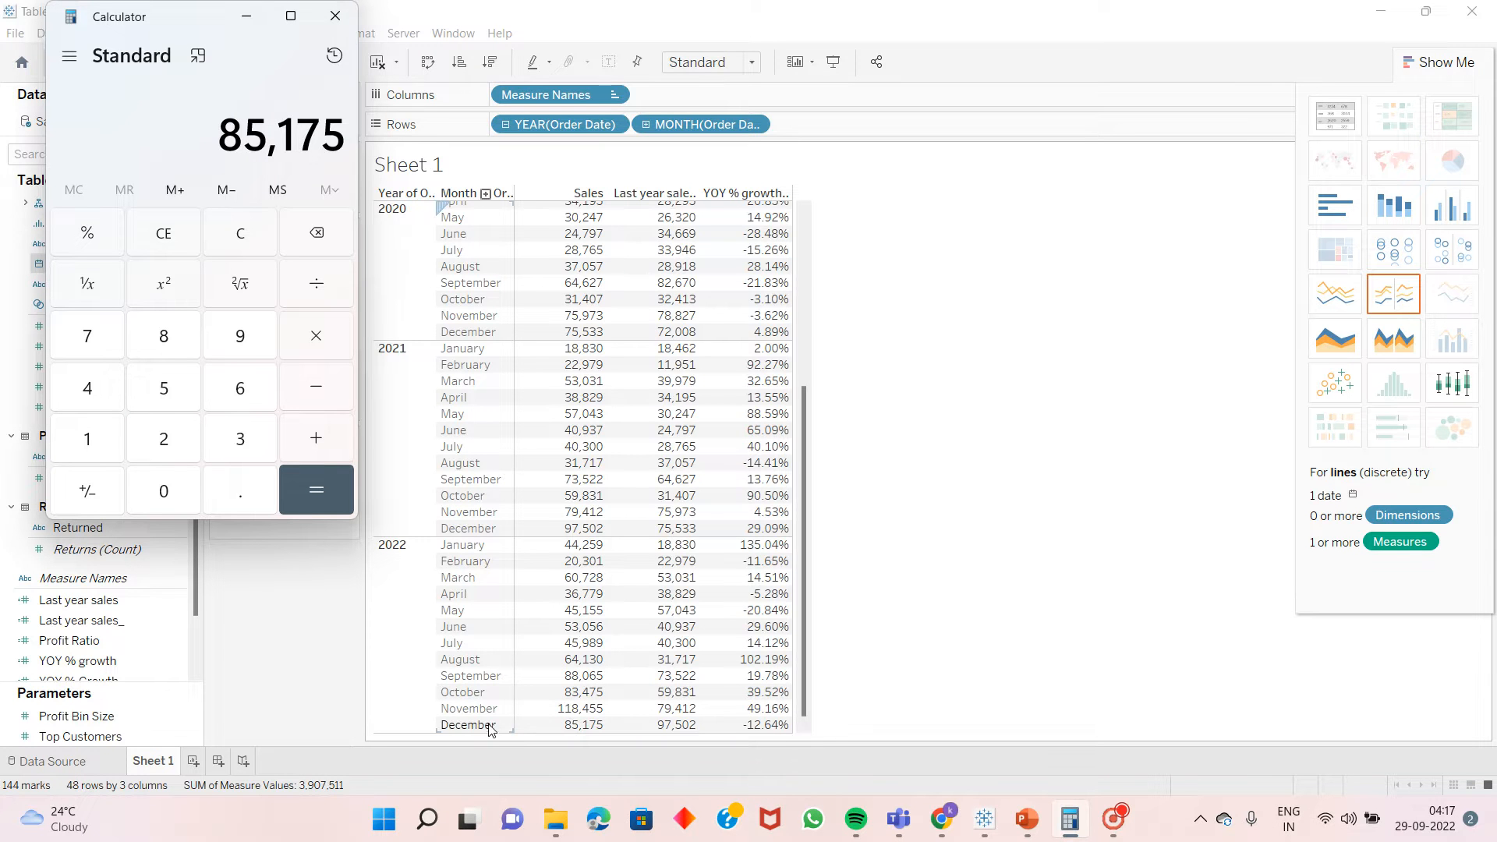
{"action": "left_click", "coordinate": [321, 384]}
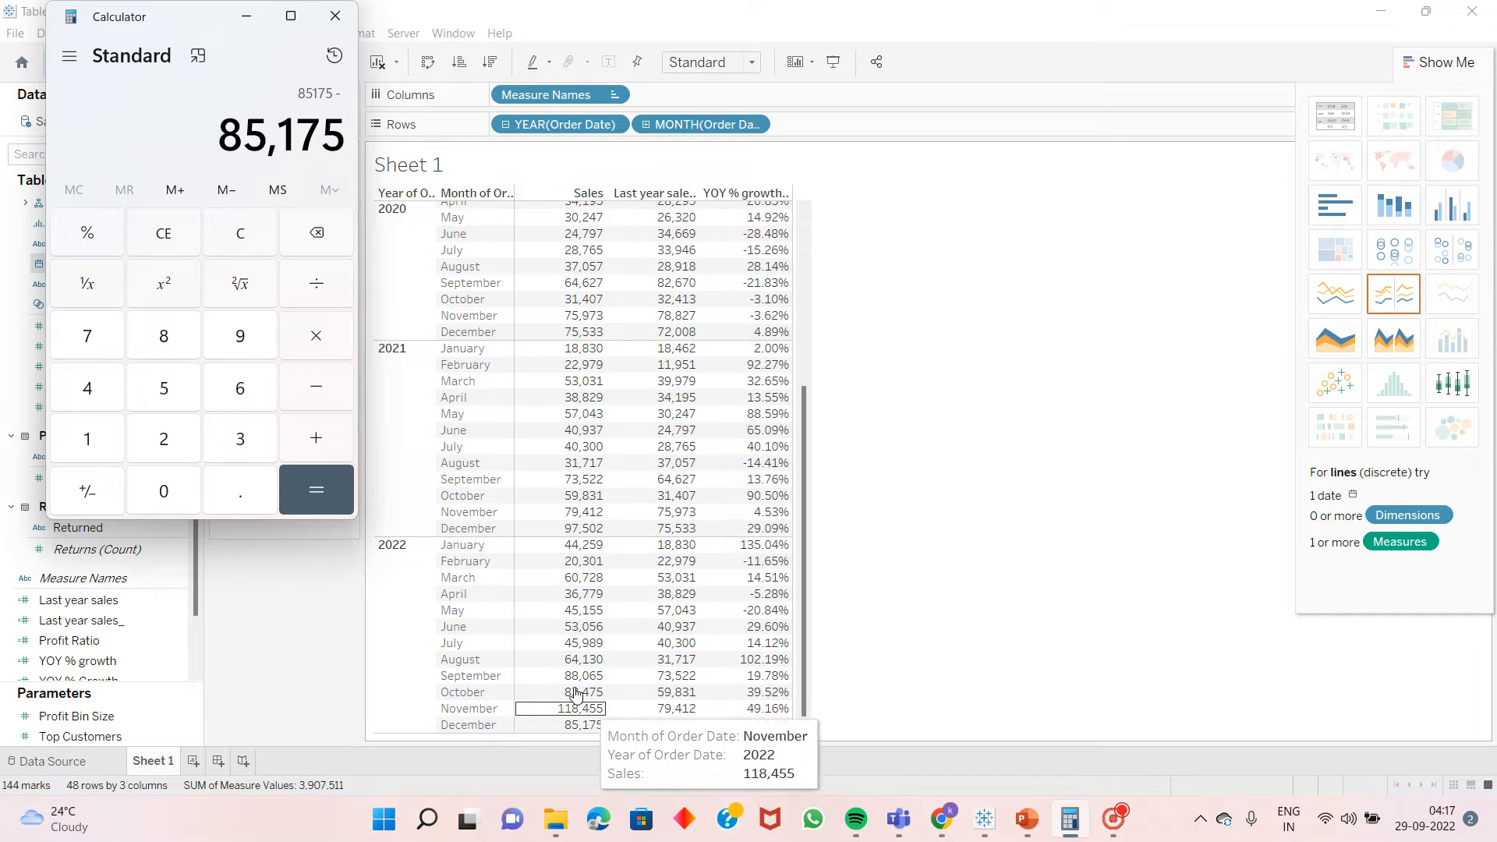
Examine the 2022 monthly sales against the matching 2021 sales and the Last year sales_ column.
{"action": "mouse_move", "coordinate": [589, 516]}
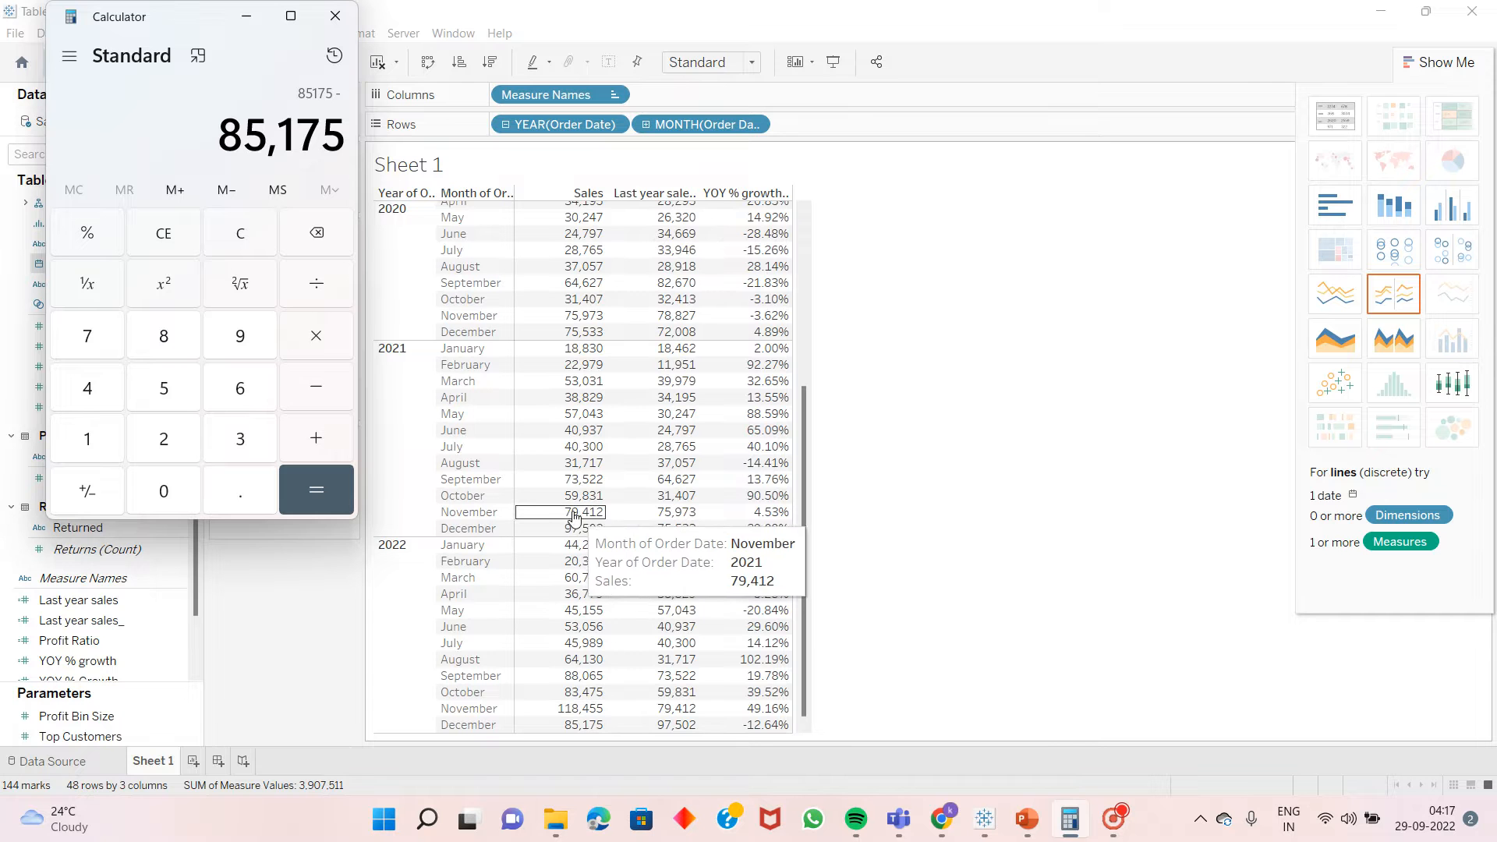
{"action": "mouse_move", "coordinate": [690, 711]}
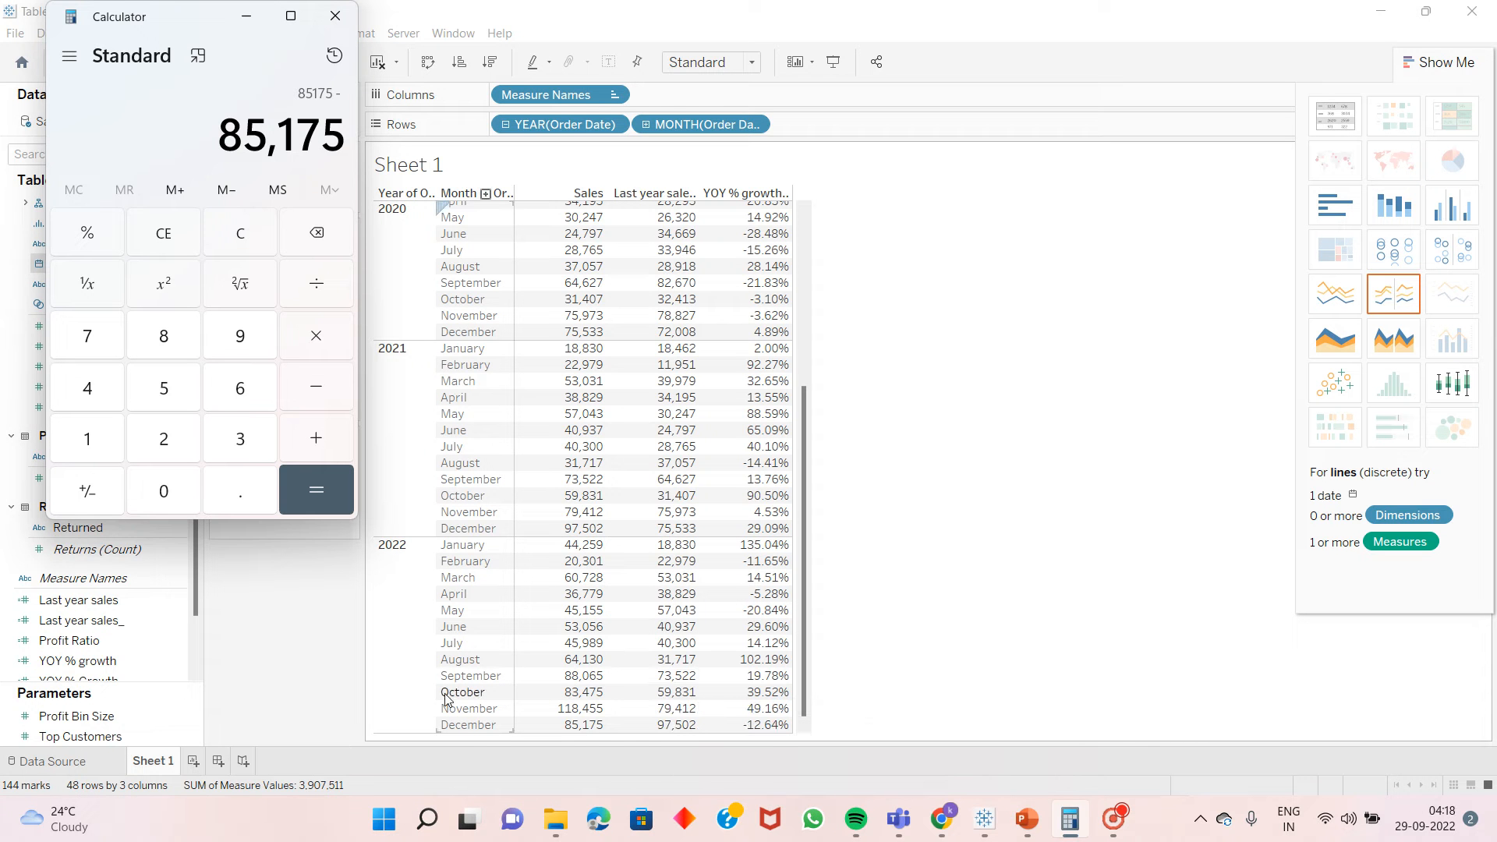
{"action": "mouse_move", "coordinate": [586, 696]}
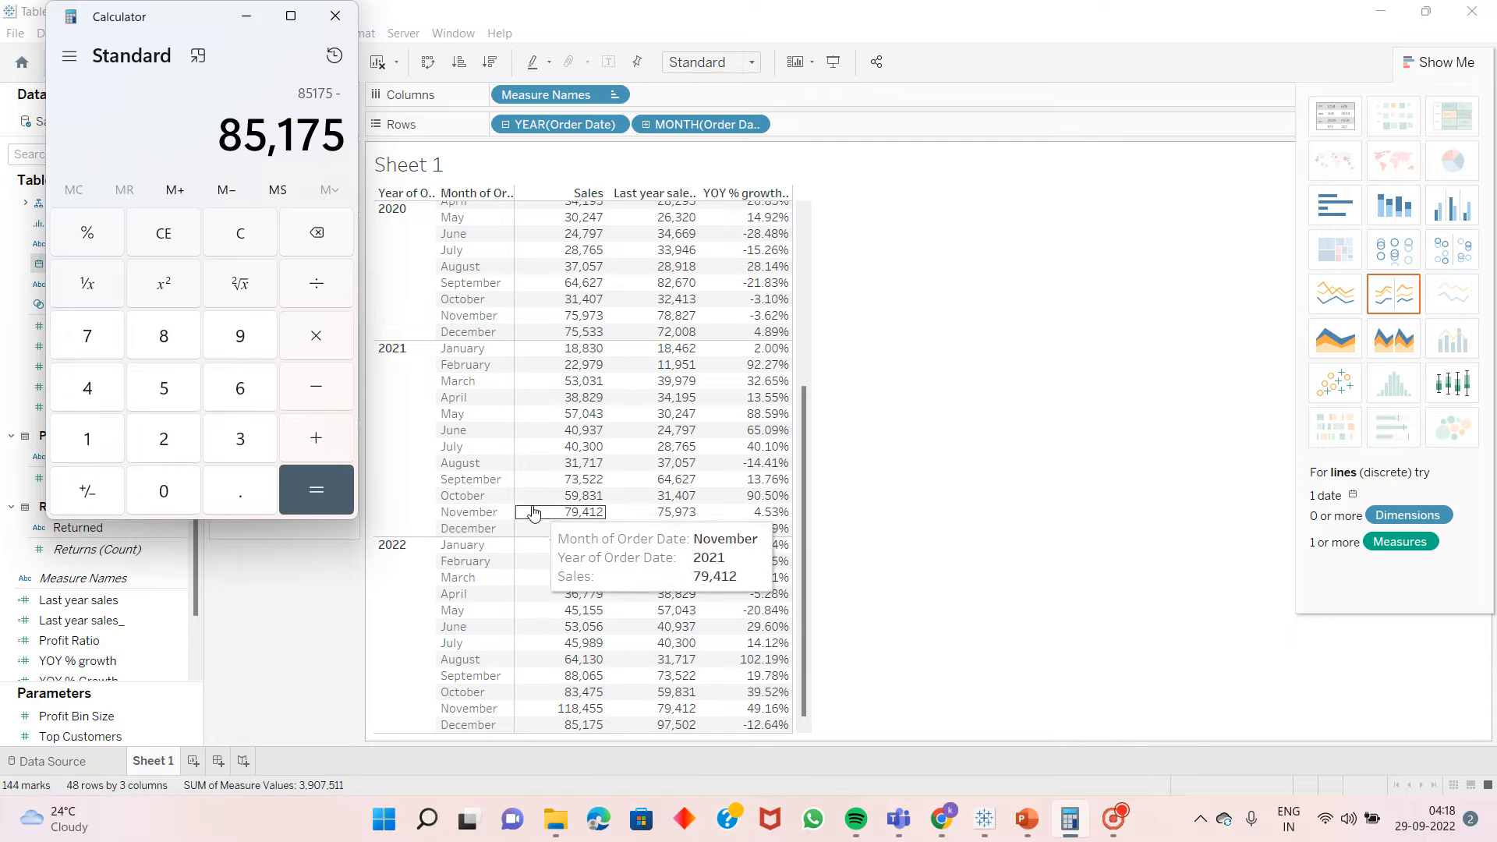
{"action": "mouse_move", "coordinate": [525, 506]}
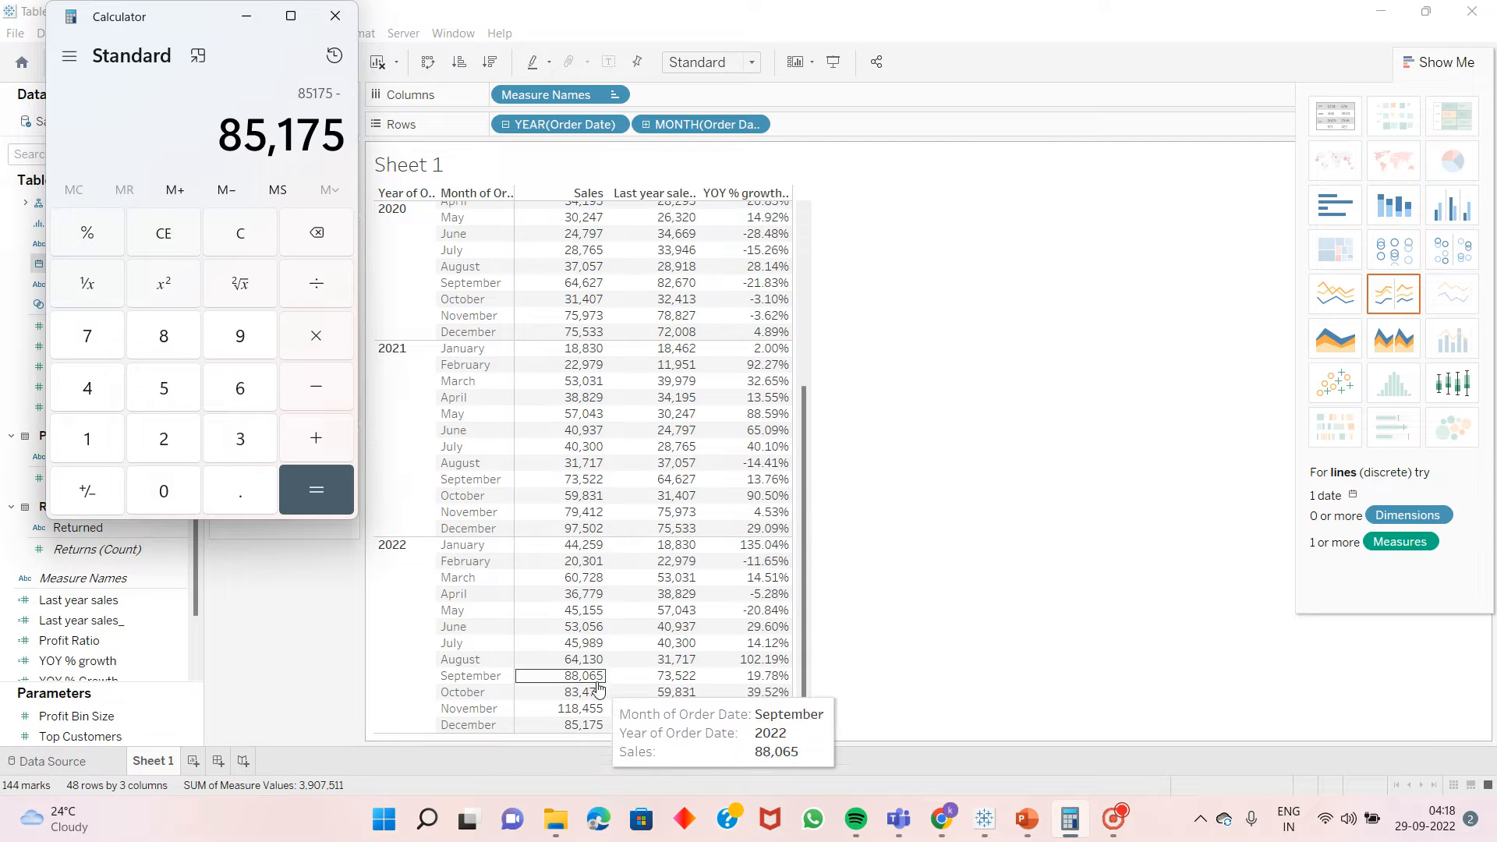
{"action": "mouse_move", "coordinate": [655, 693]}
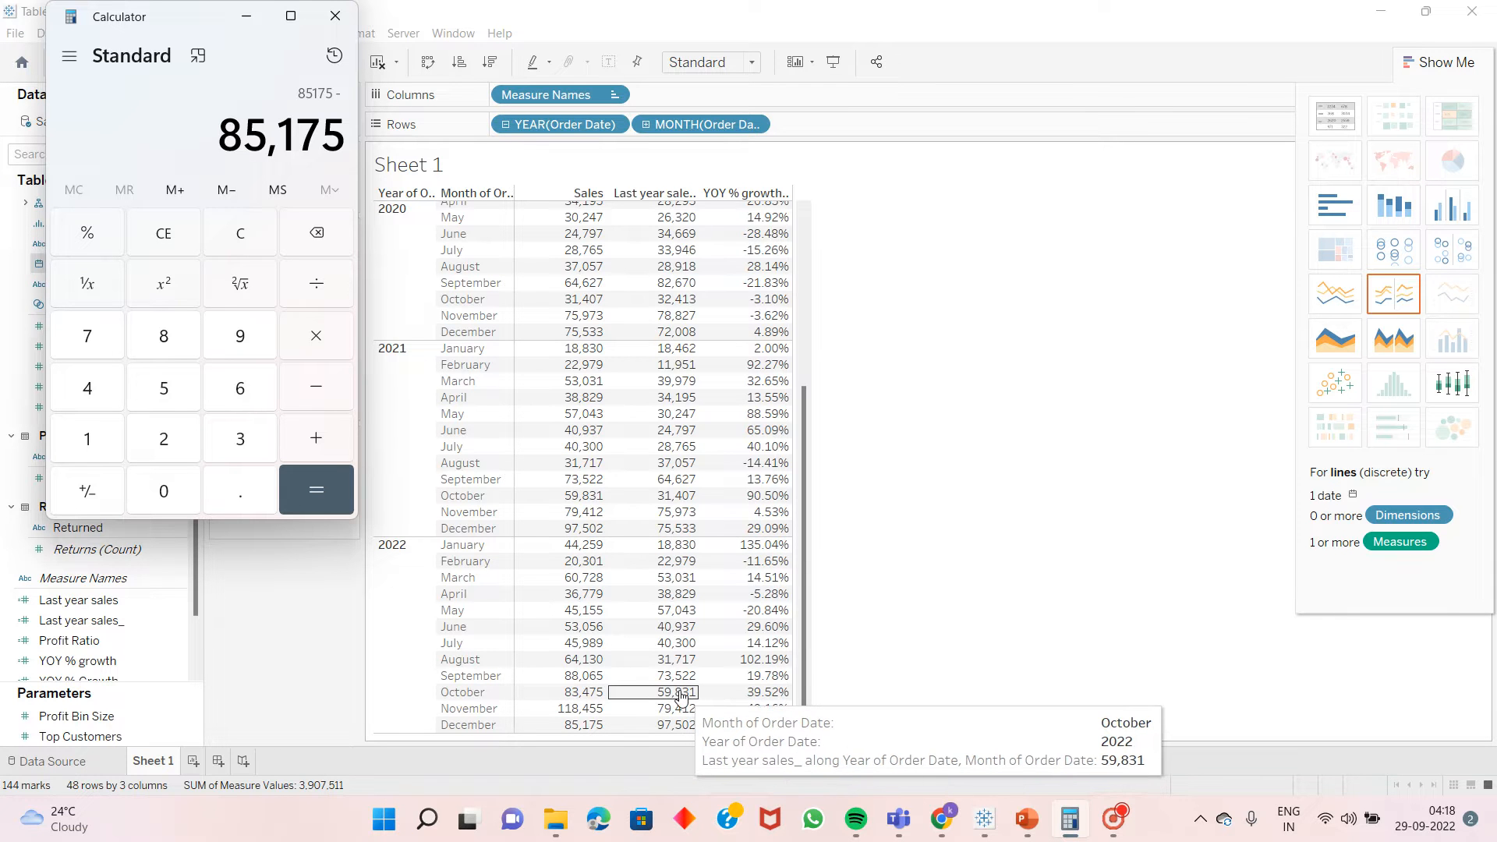
{"action": "mouse_move", "coordinate": [587, 586]}
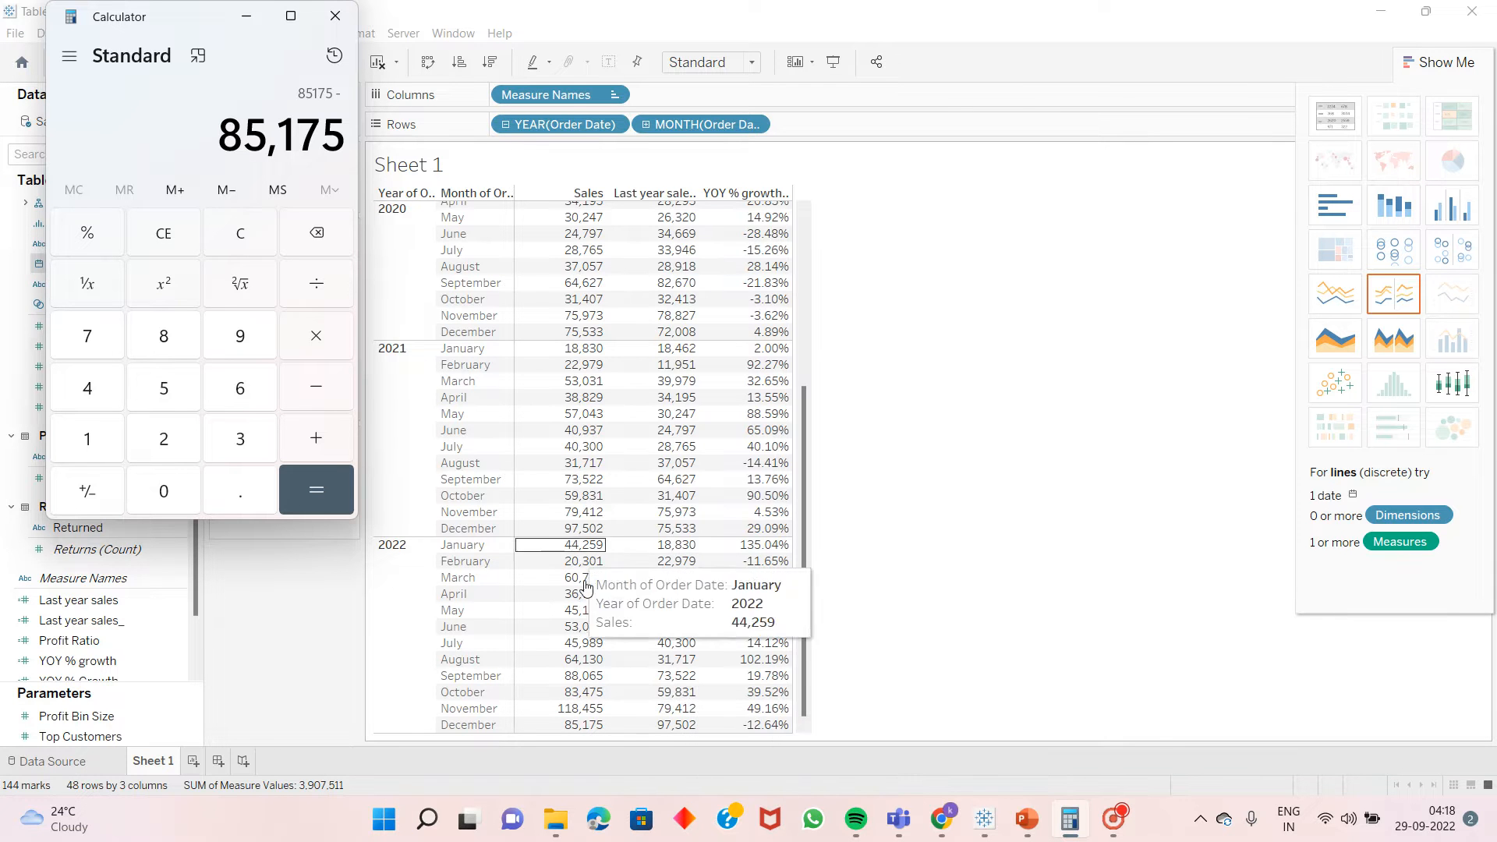
{"action": "mouse_move", "coordinate": [587, 468]}
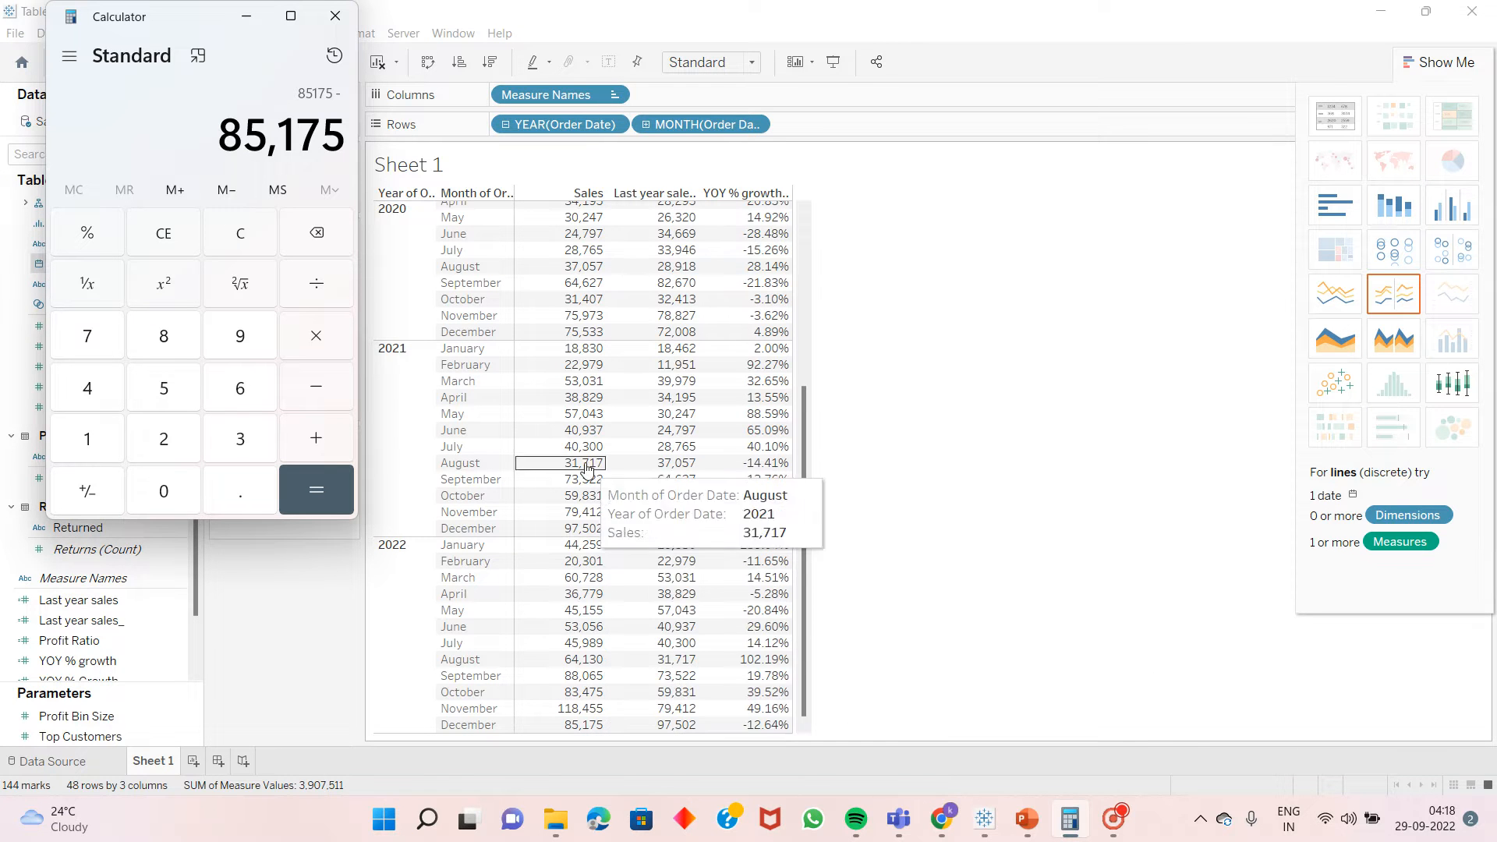
{"action": "mouse_move", "coordinate": [730, 304]}
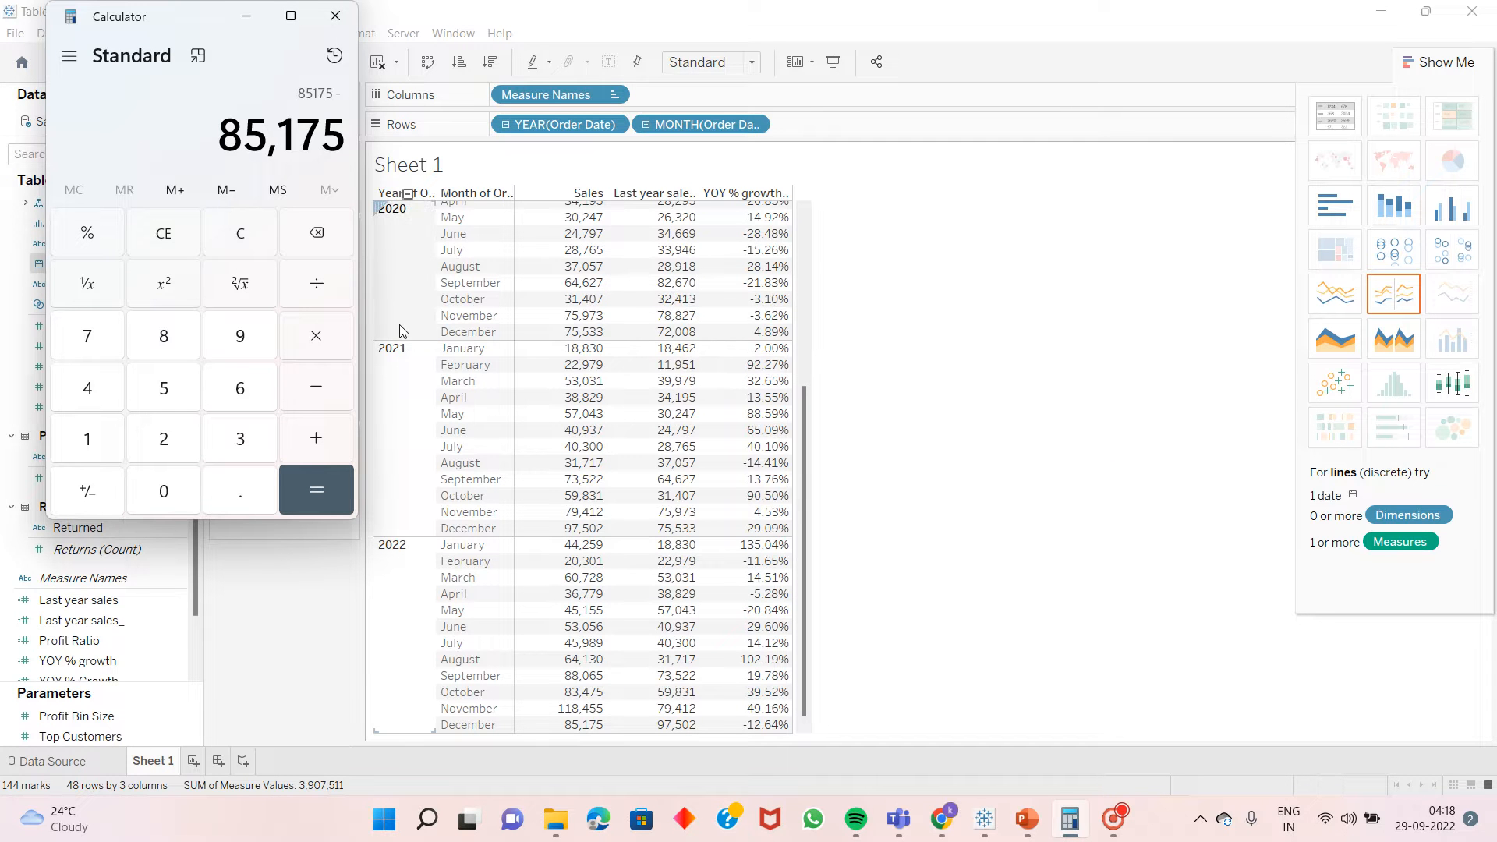
{"action": "mouse_move", "coordinate": [573, 739]}
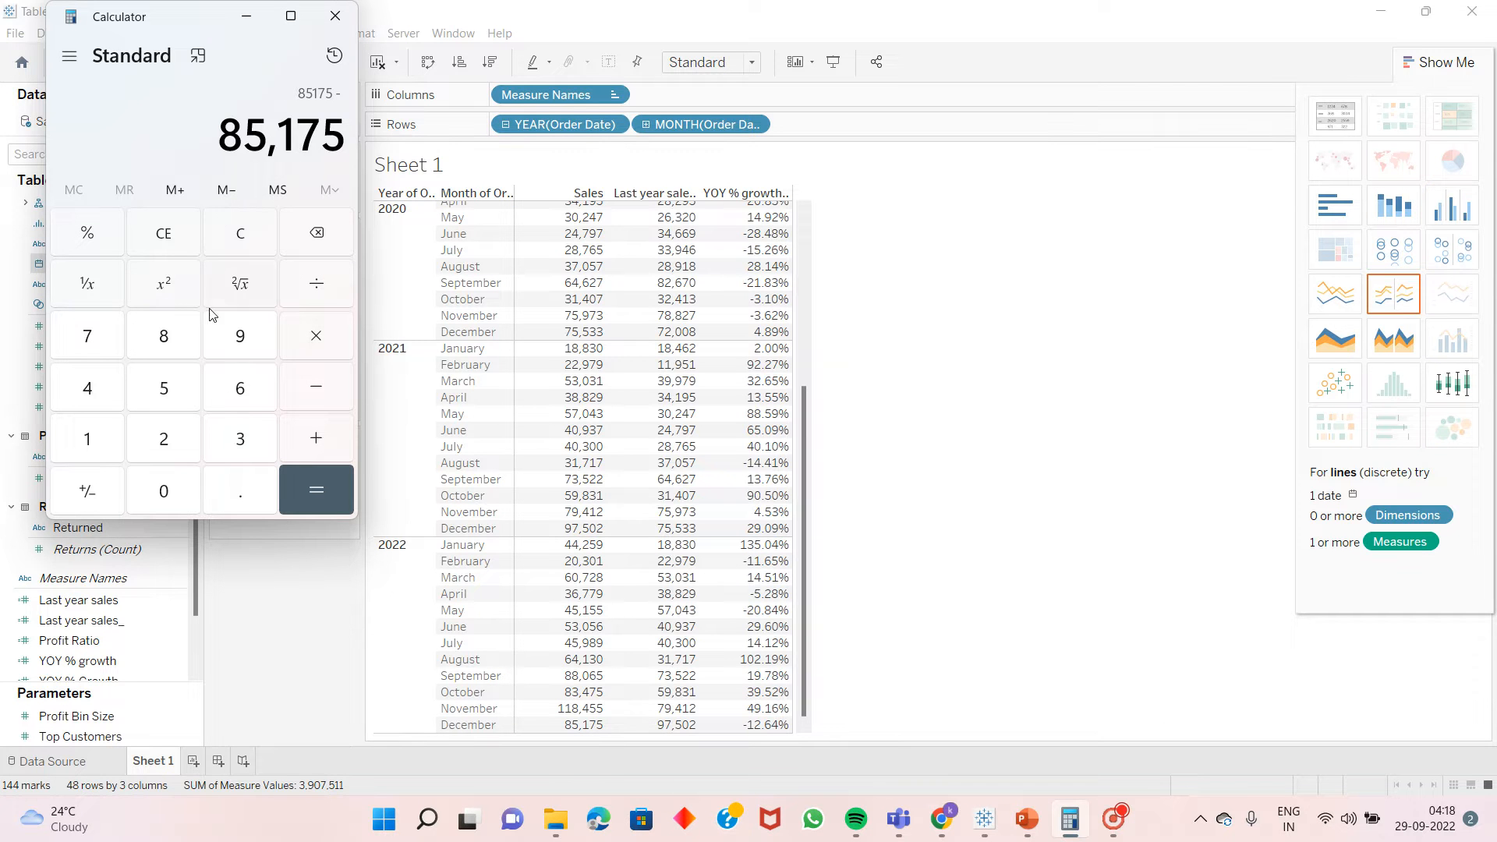
Subtract the December 2021 sales value, 97502, and calculate the difference.
{"action": "left_click", "coordinate": [241, 337]}
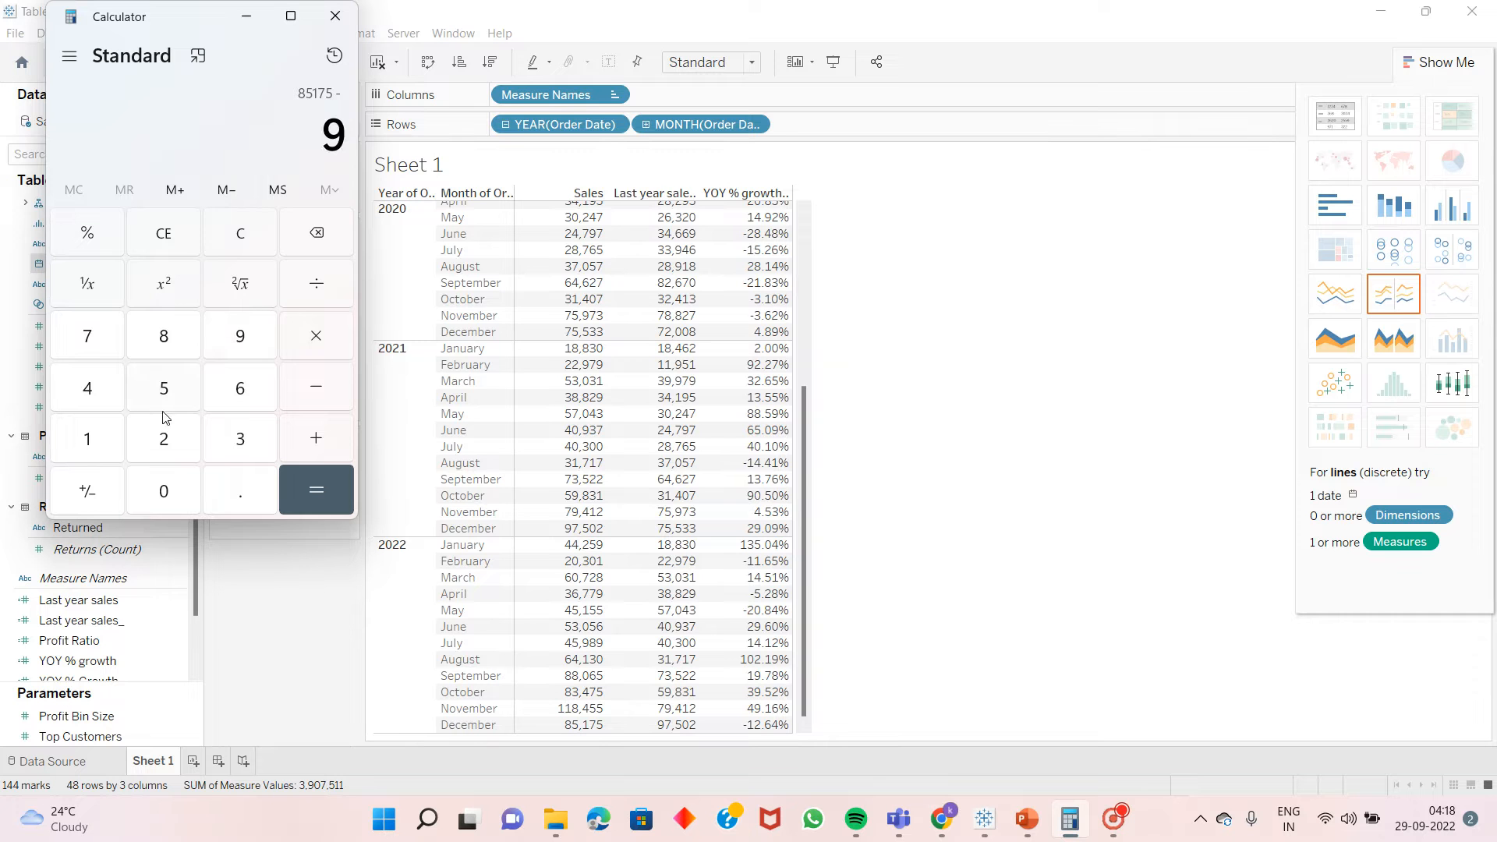
{"action": "left_click", "coordinate": [107, 339]}
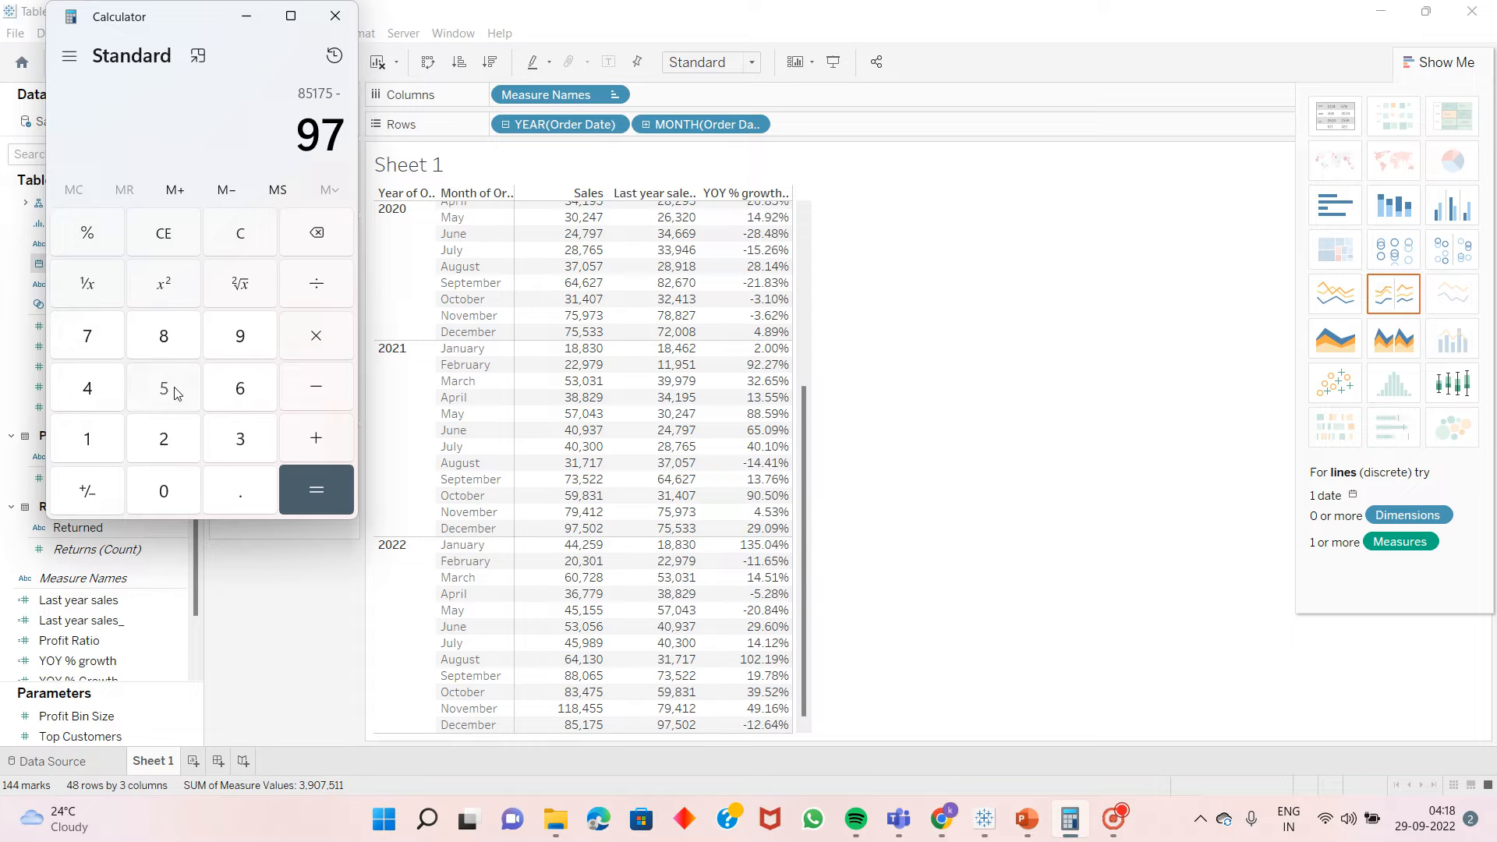
{"action": "left_click", "coordinate": [176, 394]}
{"action": "left_click", "coordinate": [176, 497]}
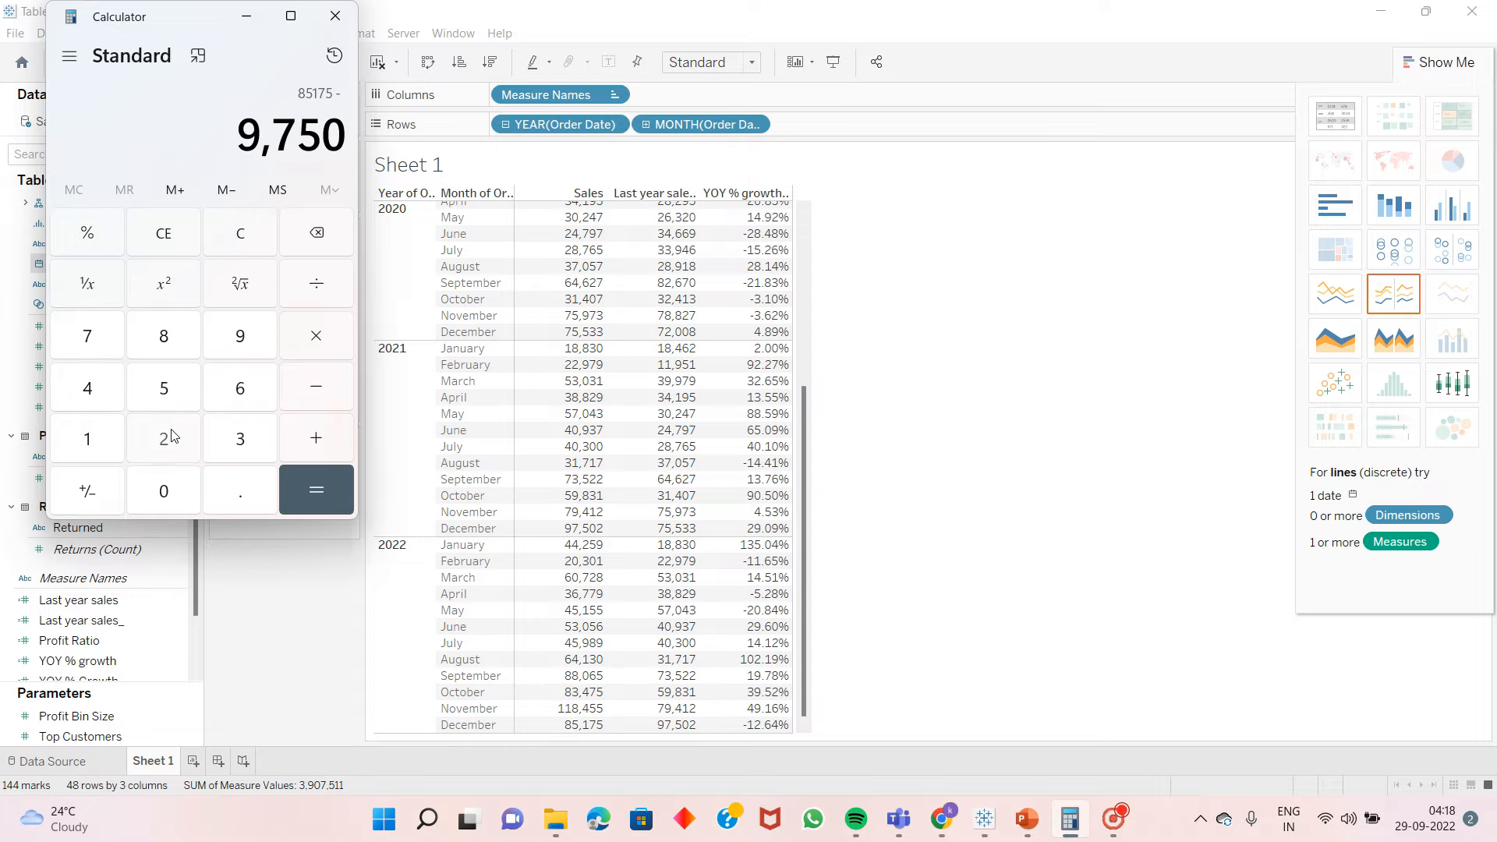
{"action": "left_click", "coordinate": [173, 437]}
{"action": "left_click", "coordinate": [325, 490]}
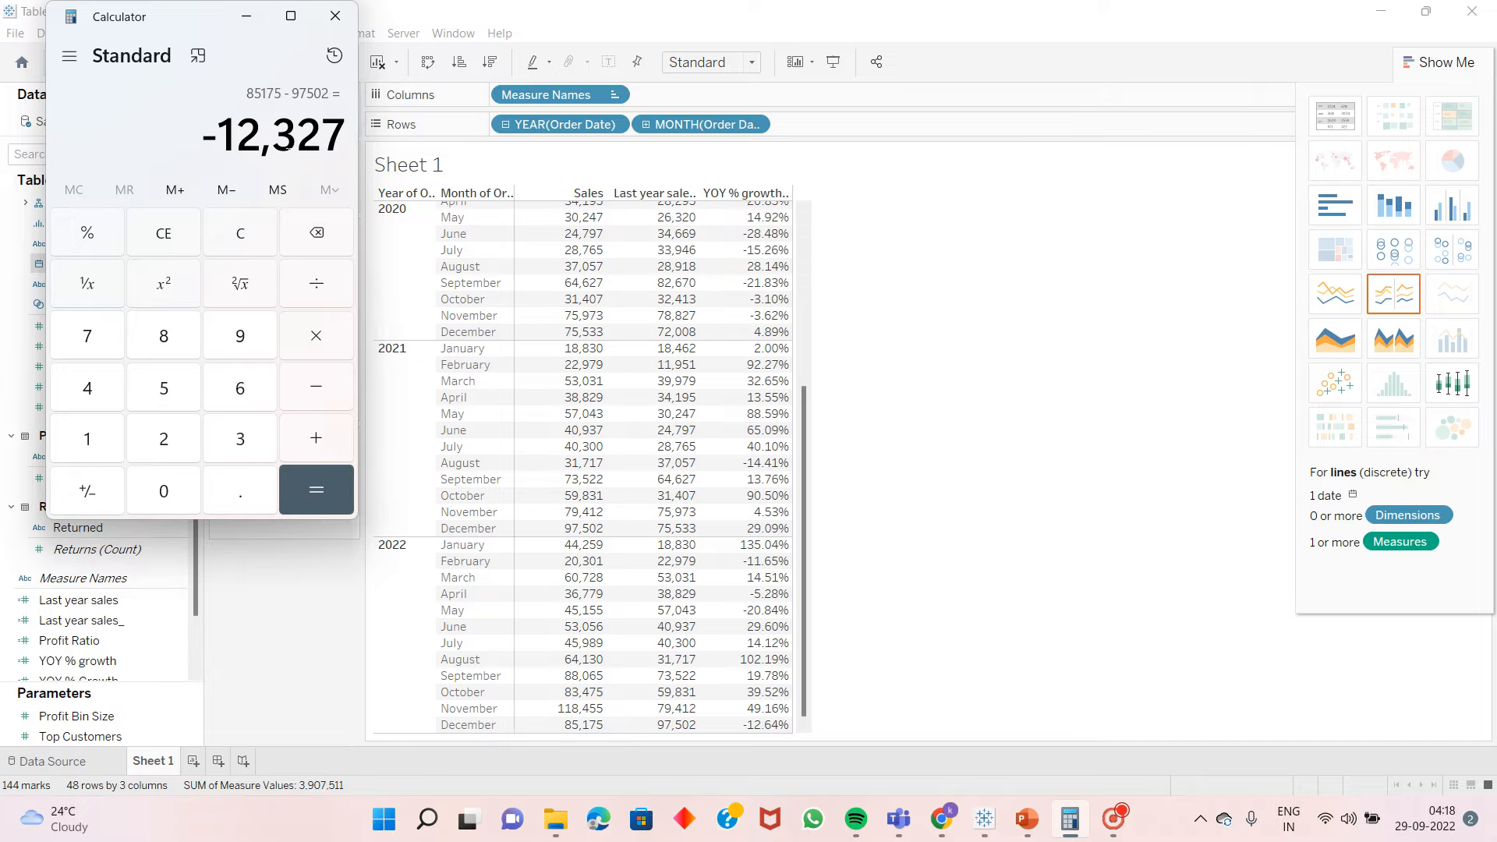
Divide the difference by the previous December's sales value, 97502.
{"action": "left_click", "coordinate": [316, 286]}
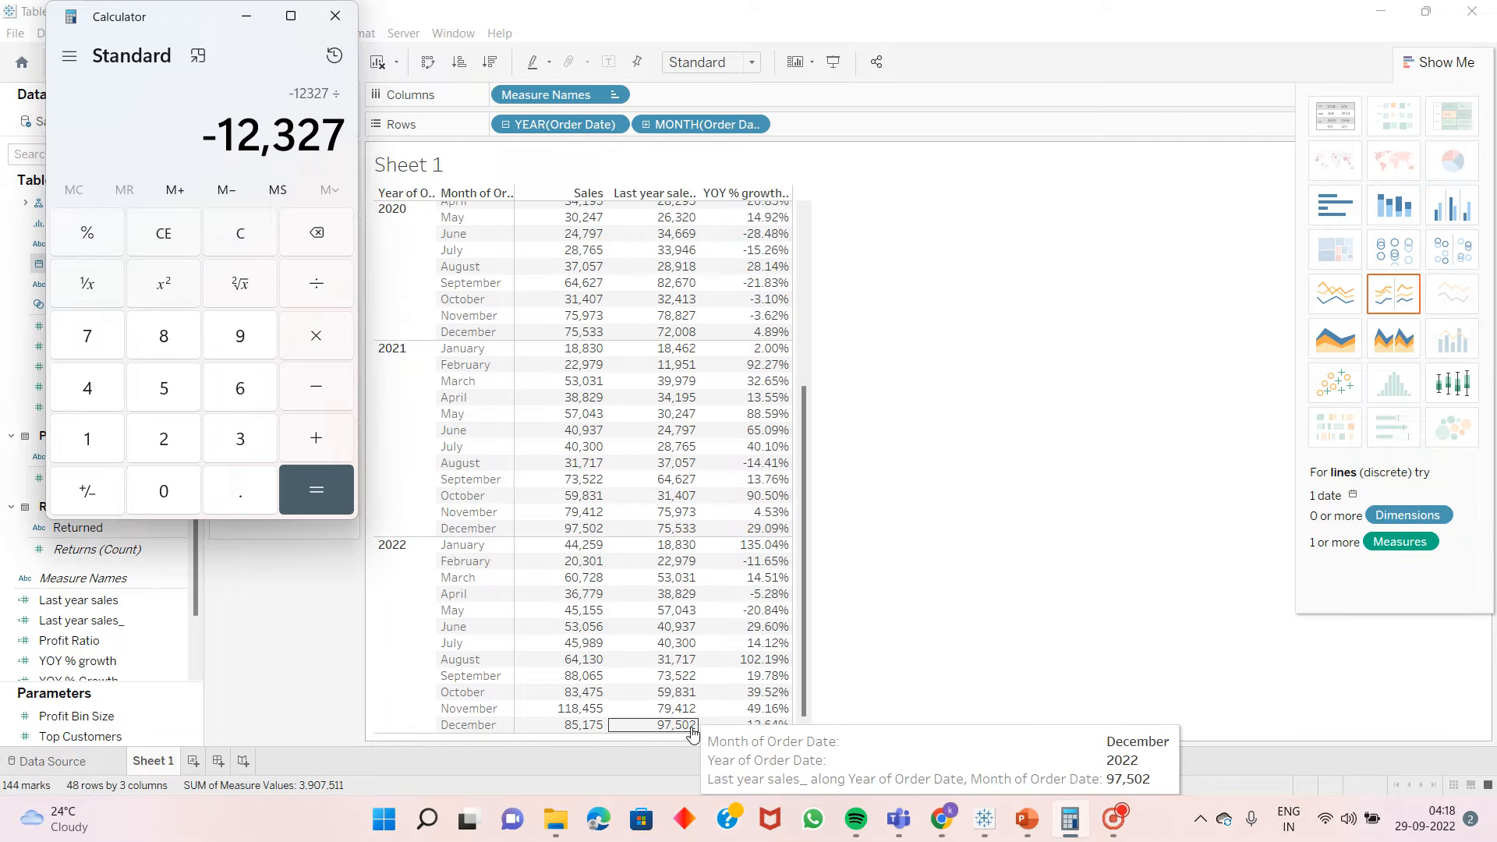
{"action": "left_click", "coordinate": [239, 343]}
{"action": "left_click", "coordinate": [89, 336]}
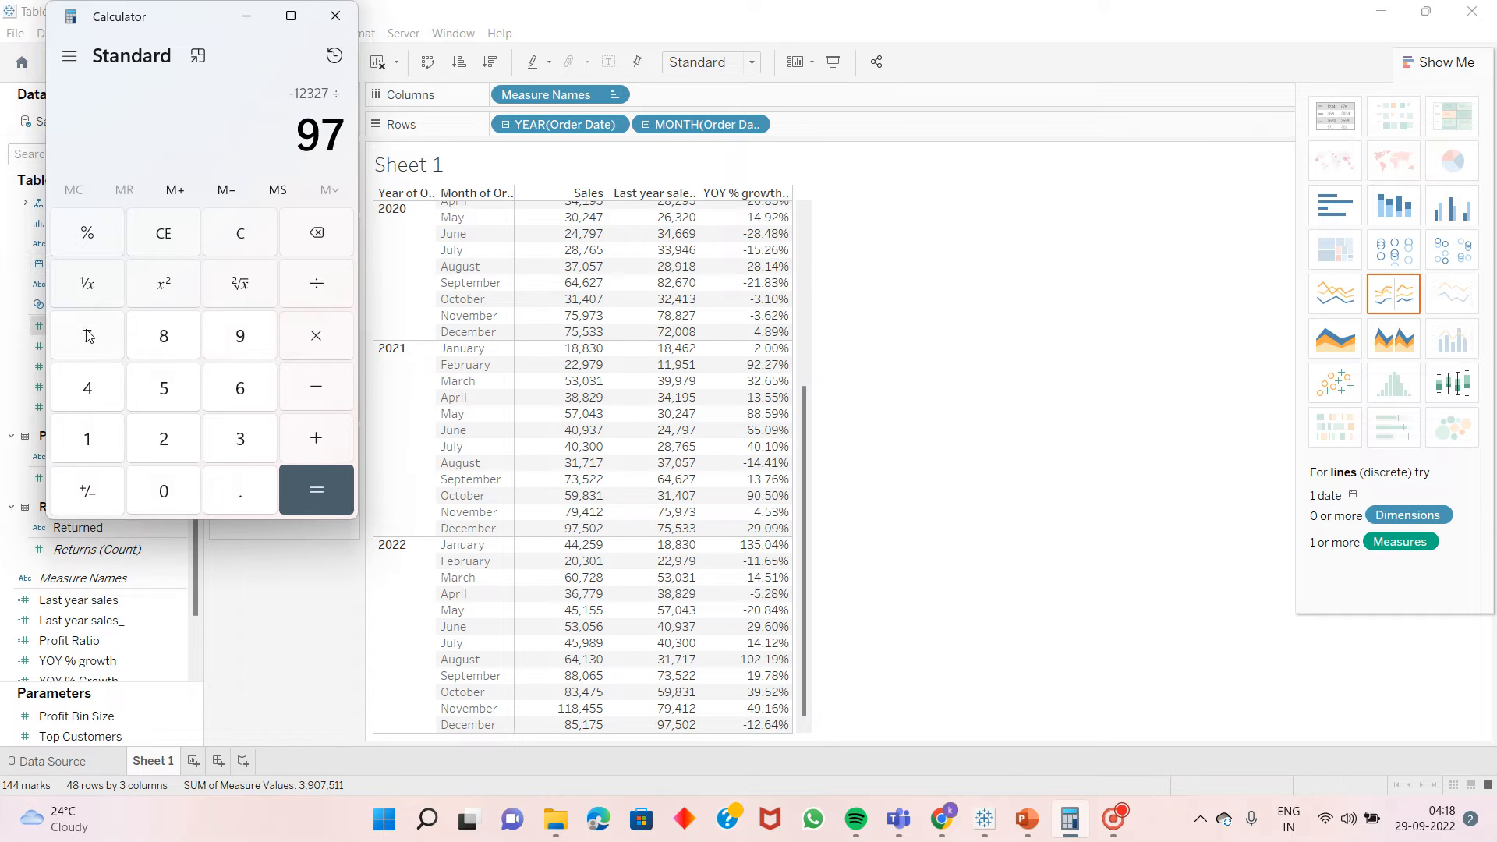
{"action": "left_click", "coordinate": [163, 399]}
{"action": "left_click", "coordinate": [166, 496]}
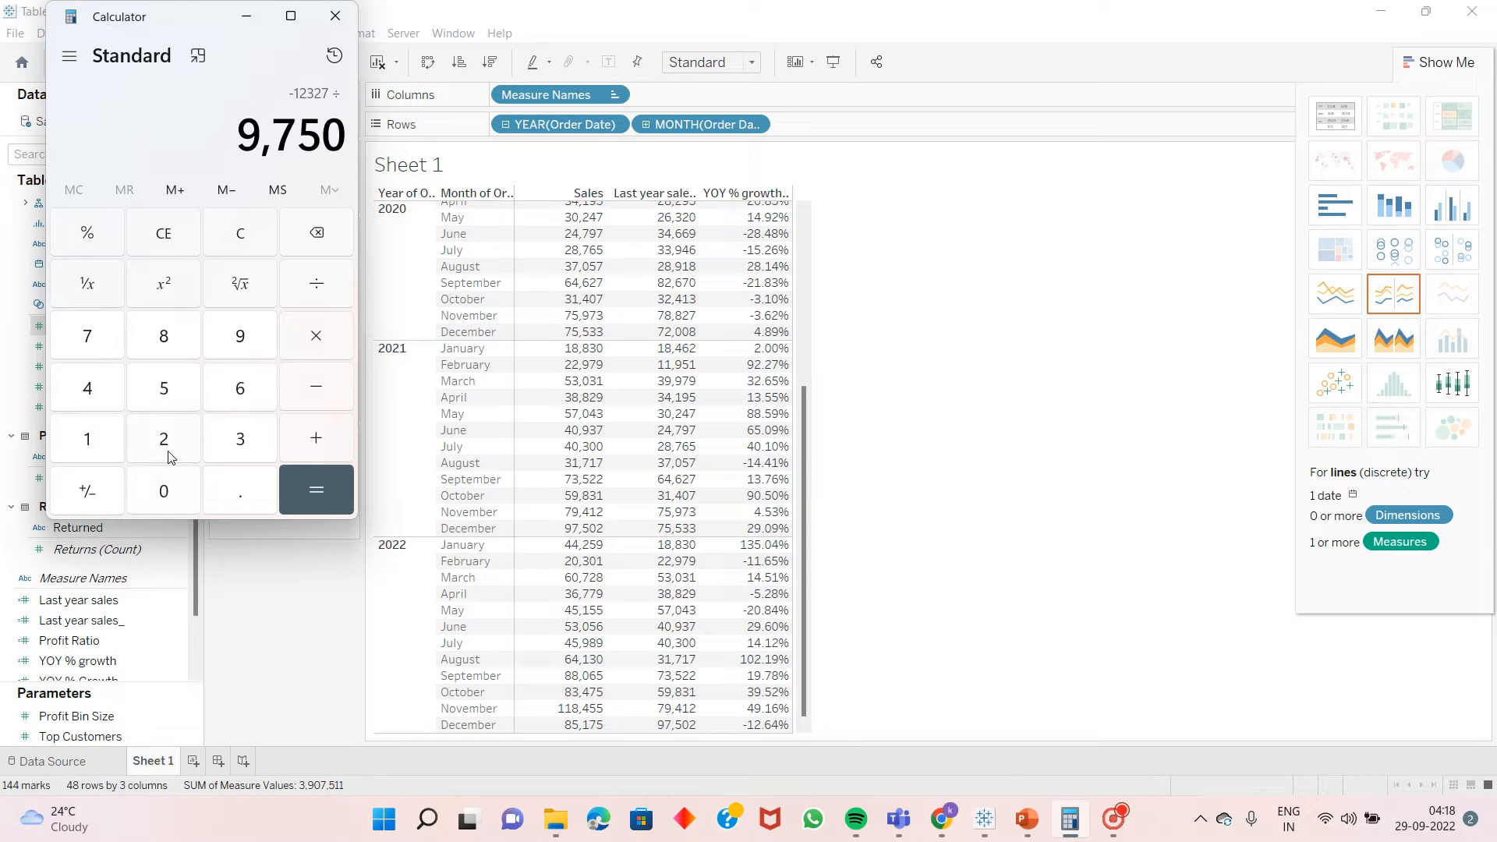
{"action": "left_click", "coordinate": [170, 457]}
{"action": "left_click", "coordinate": [329, 494]}
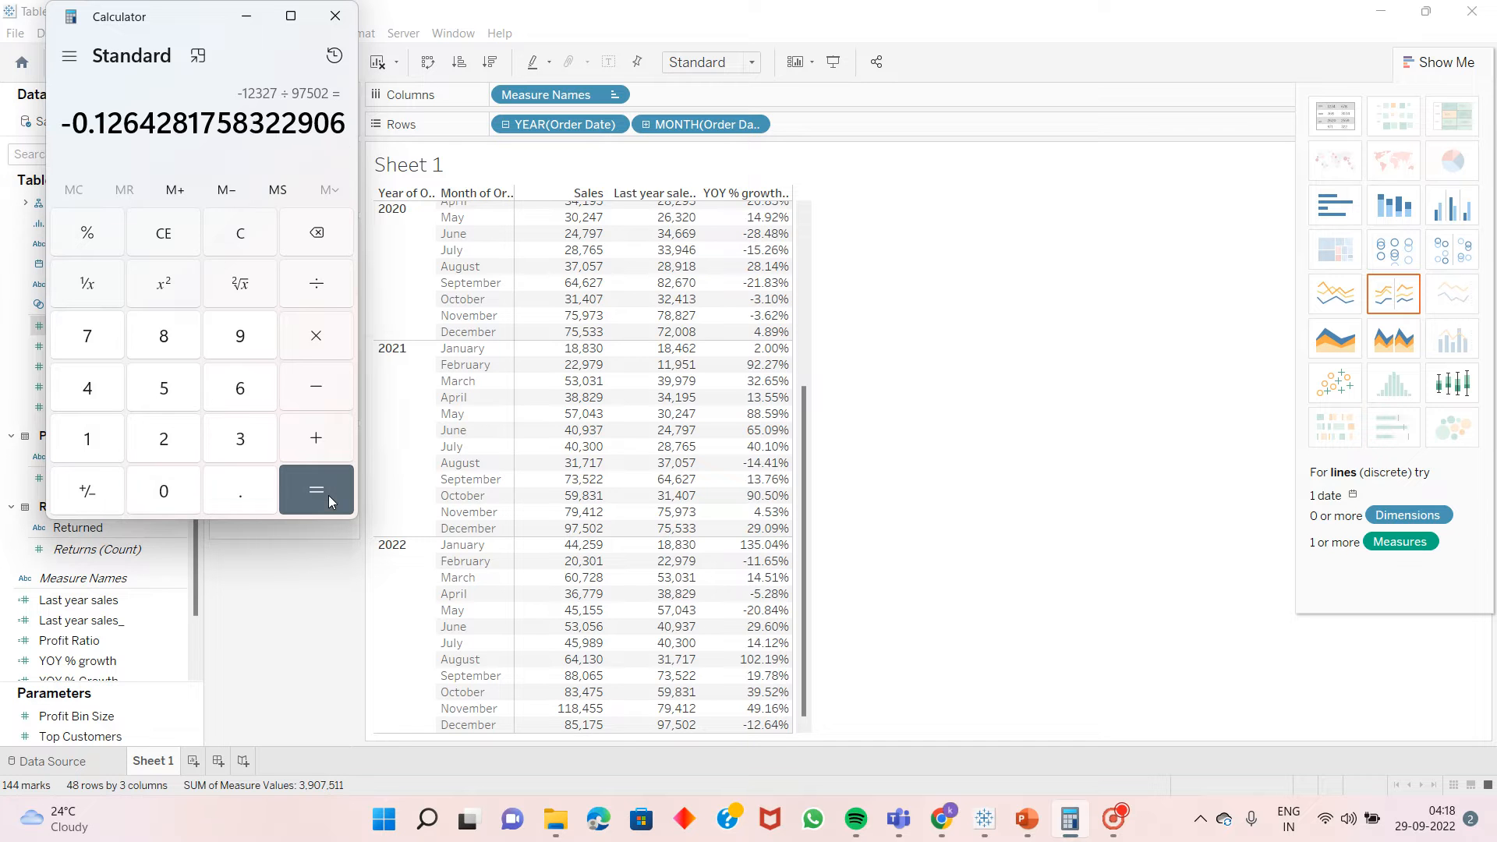
Multiply the quotient by 100 and compare the result with the table's YOY % growth for December 2022.
{"action": "left_click", "coordinate": [313, 336]}
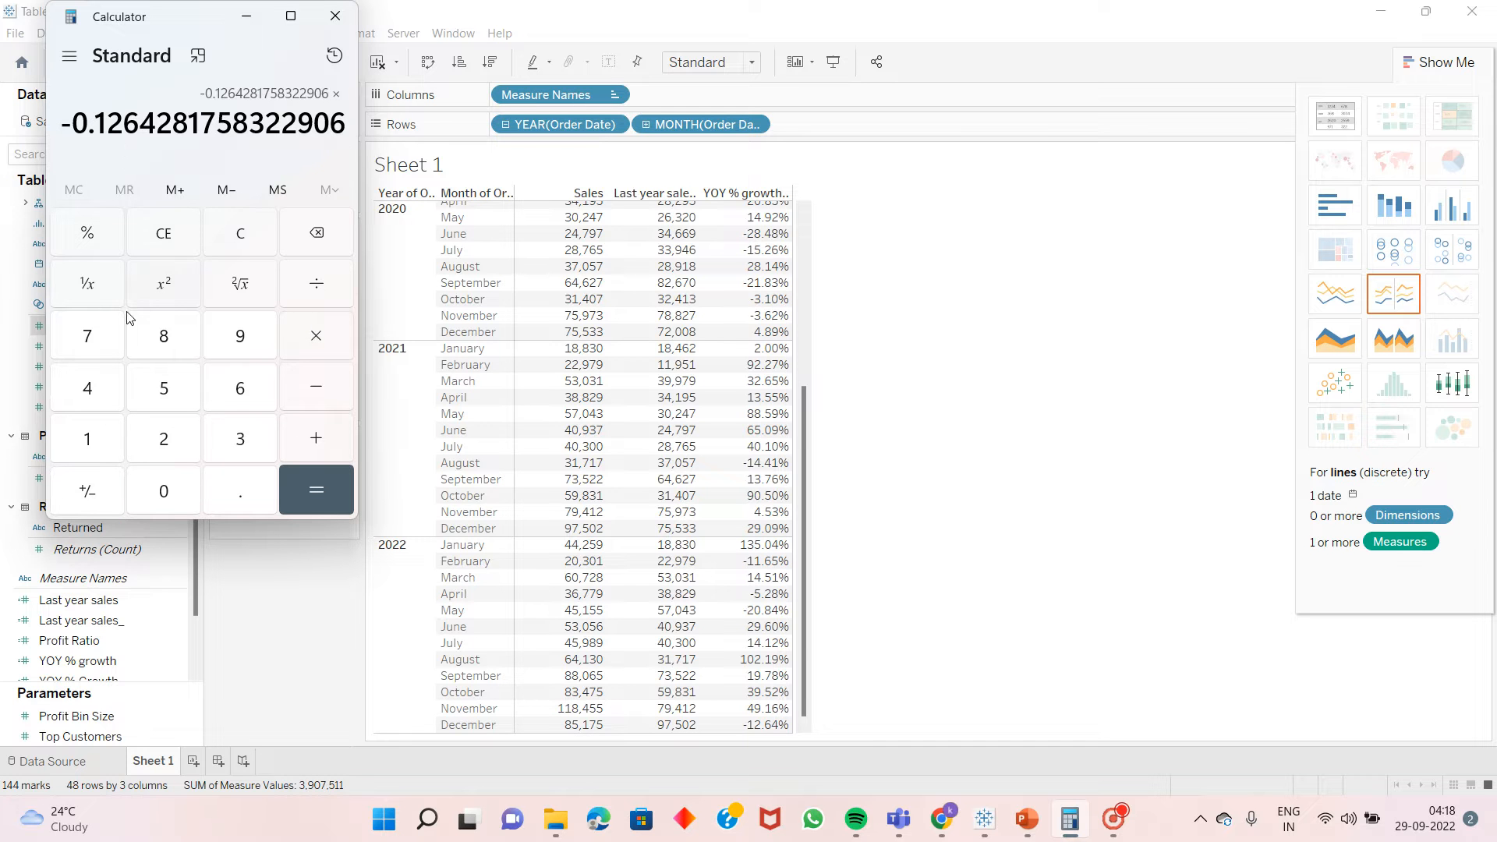
{"action": "left_click", "coordinate": [99, 434]}
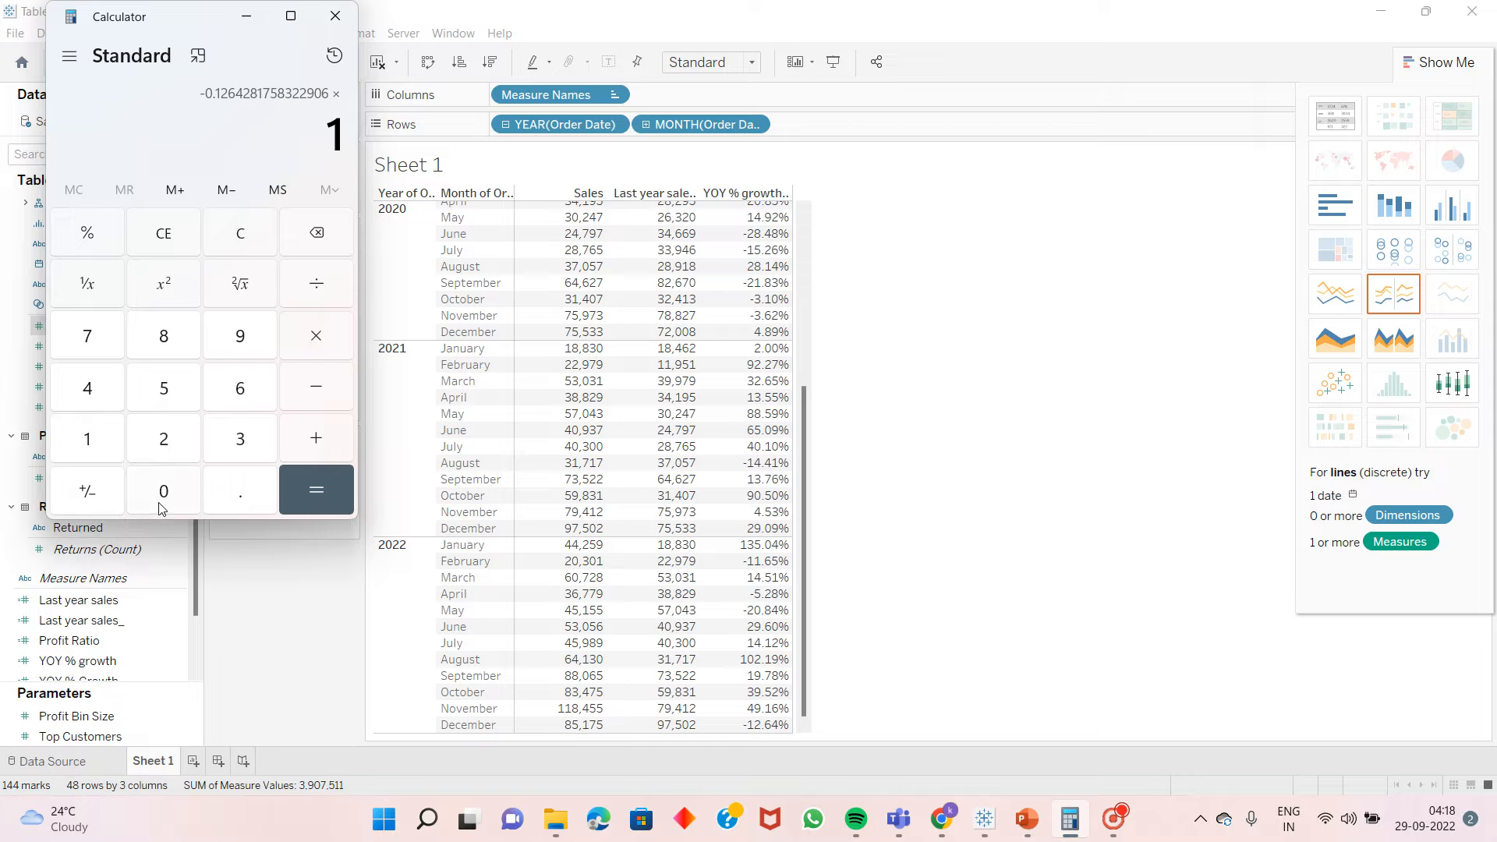
{"action": "left_click", "coordinate": [162, 507]}
{"action": "left_click", "coordinate": [161, 508]}
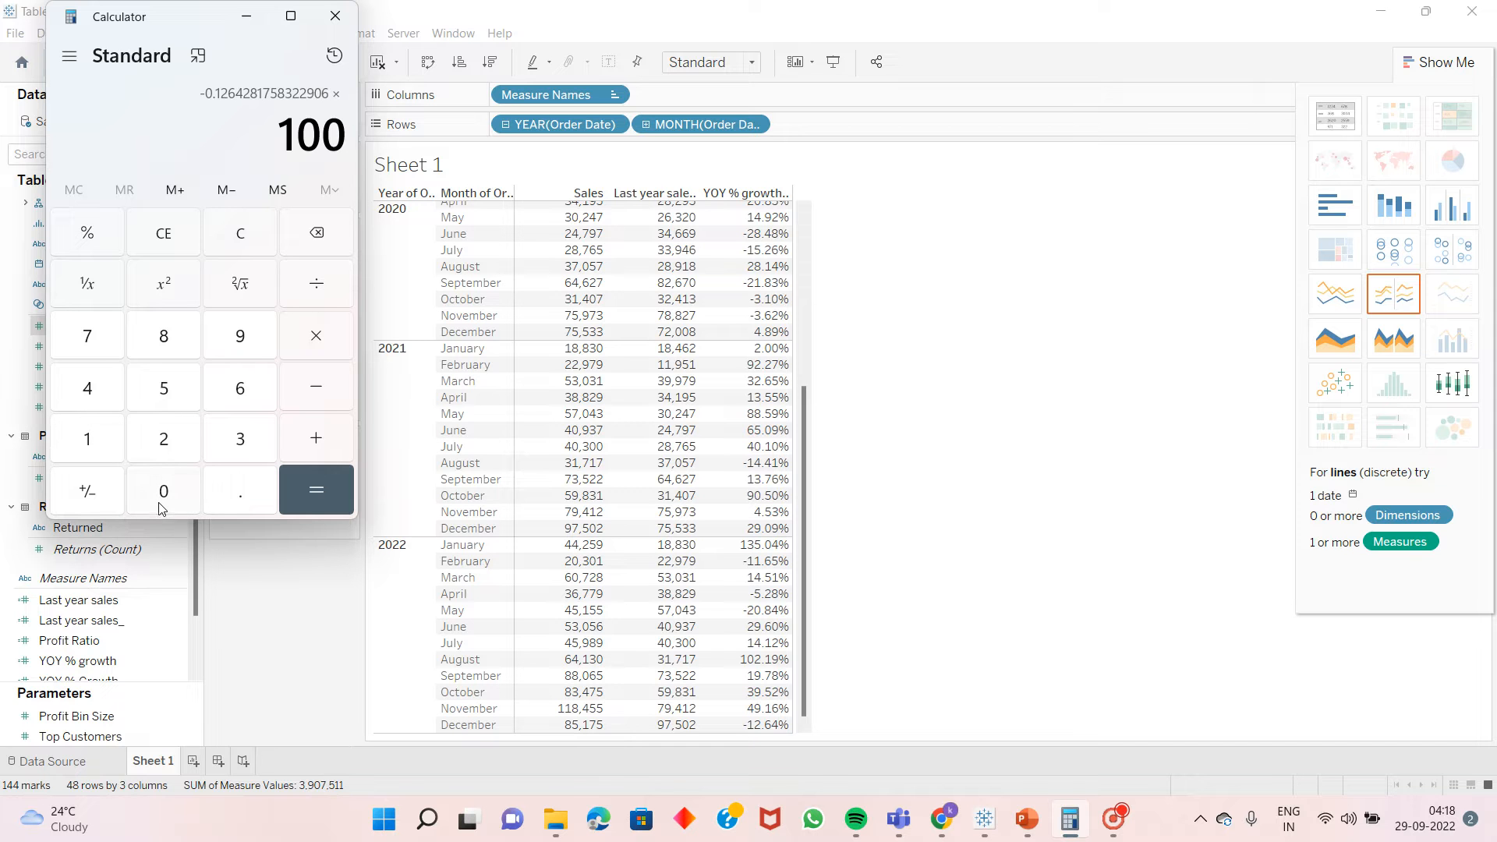
{"action": "left_click", "coordinate": [322, 497]}
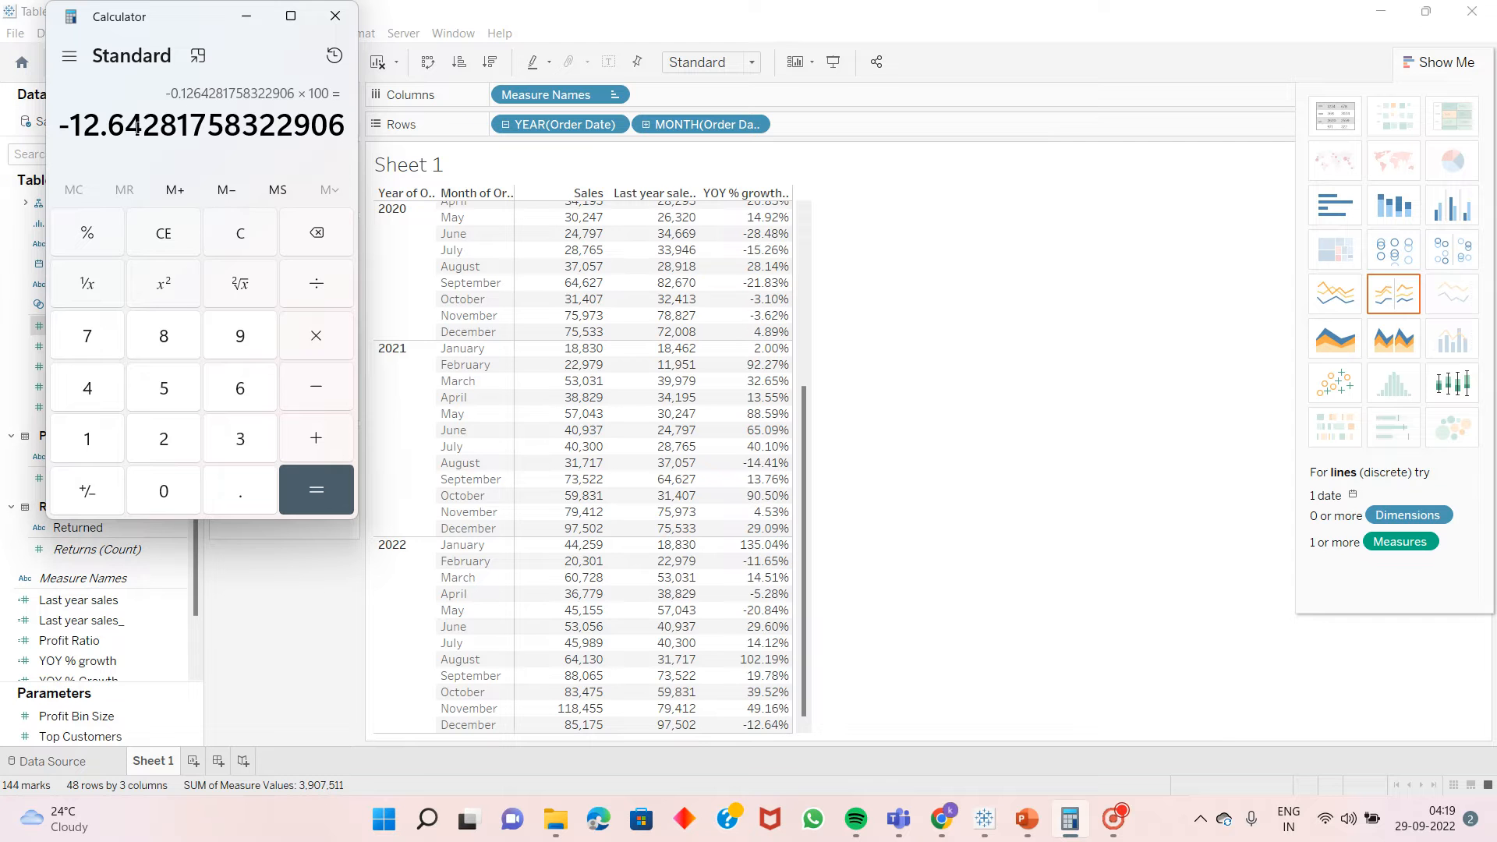
{"action": "mouse_move", "coordinate": [764, 732]}
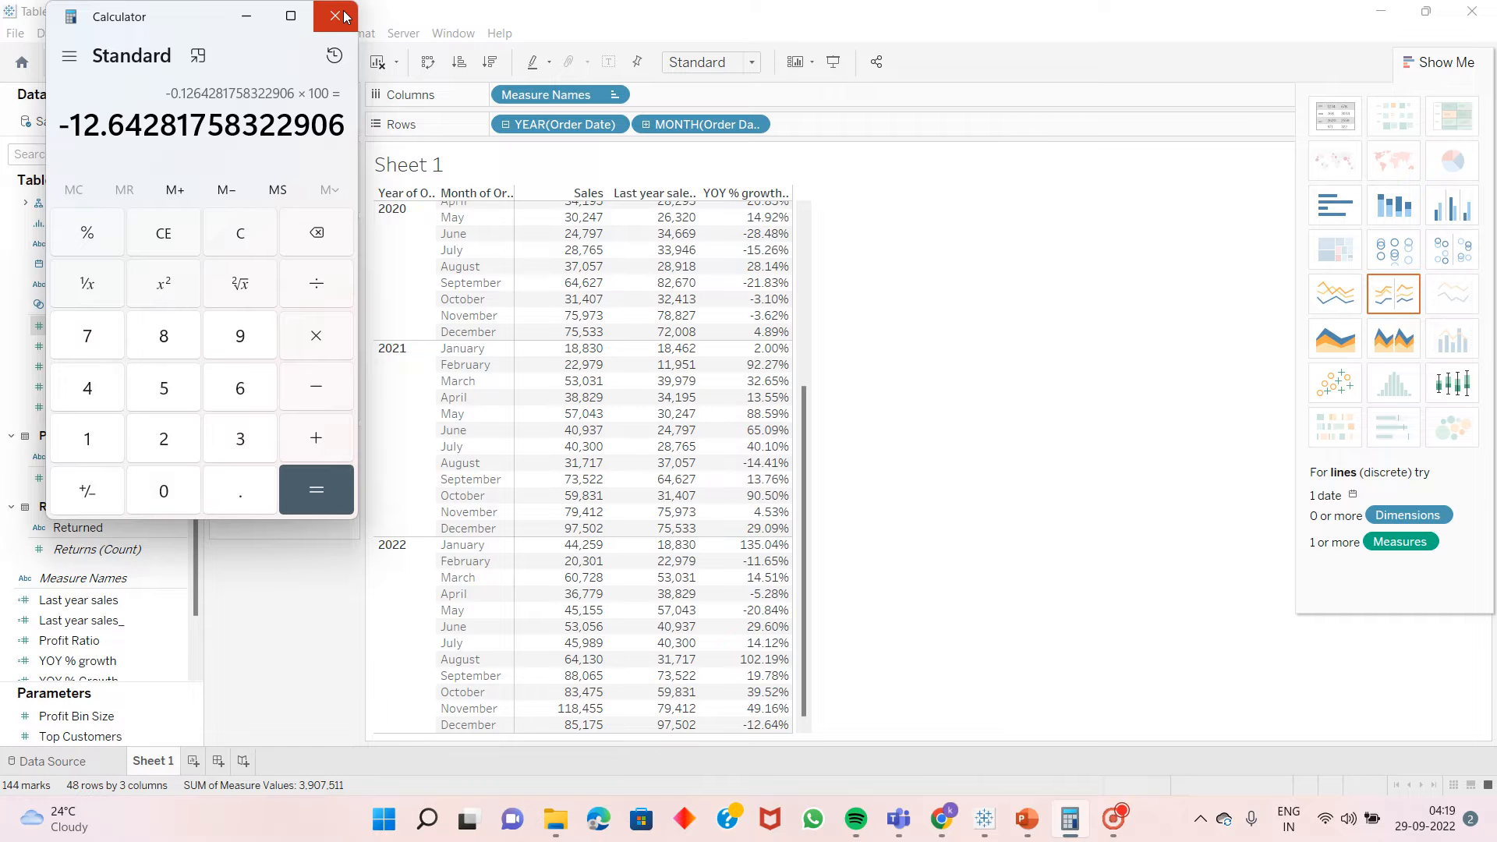
Return to Tableau and examine the current and last-year sales in the final months of 2022.
{"action": "left_click", "coordinate": [246, 15]}
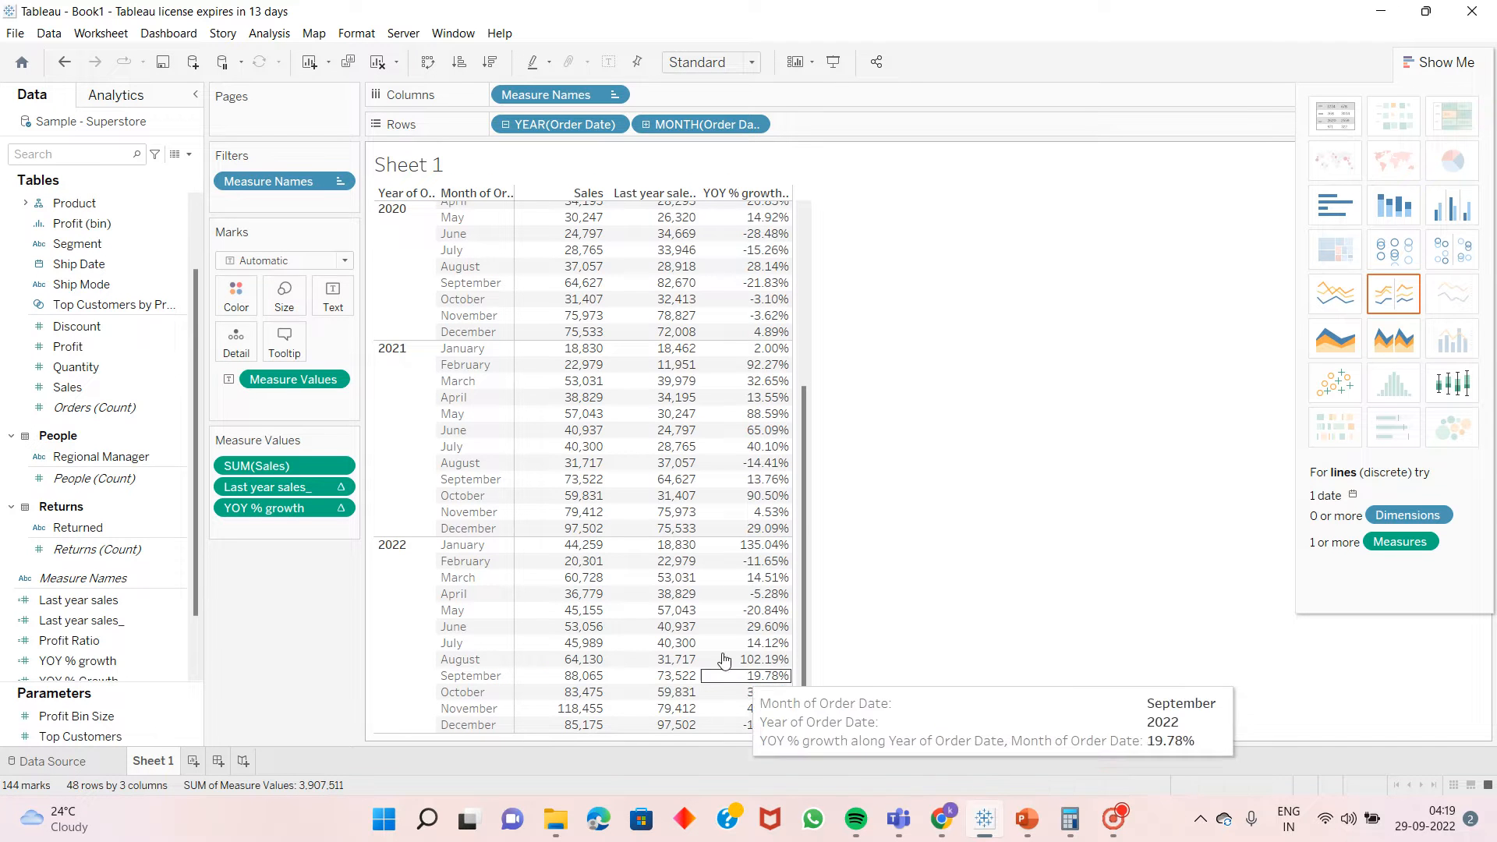
{"action": "mouse_move", "coordinate": [586, 714]}
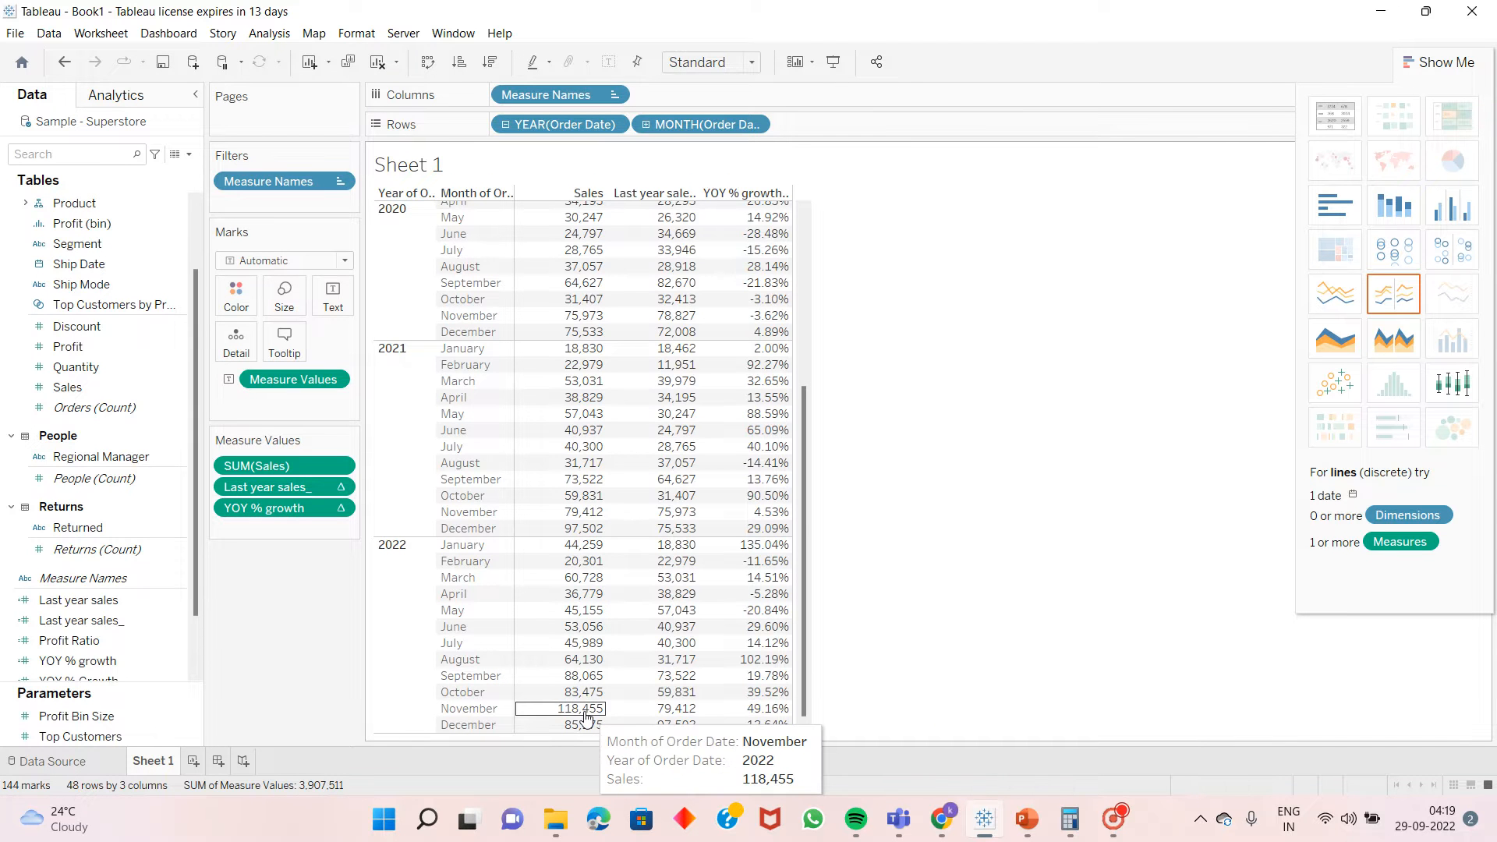
{"action": "mouse_move", "coordinate": [665, 729]}
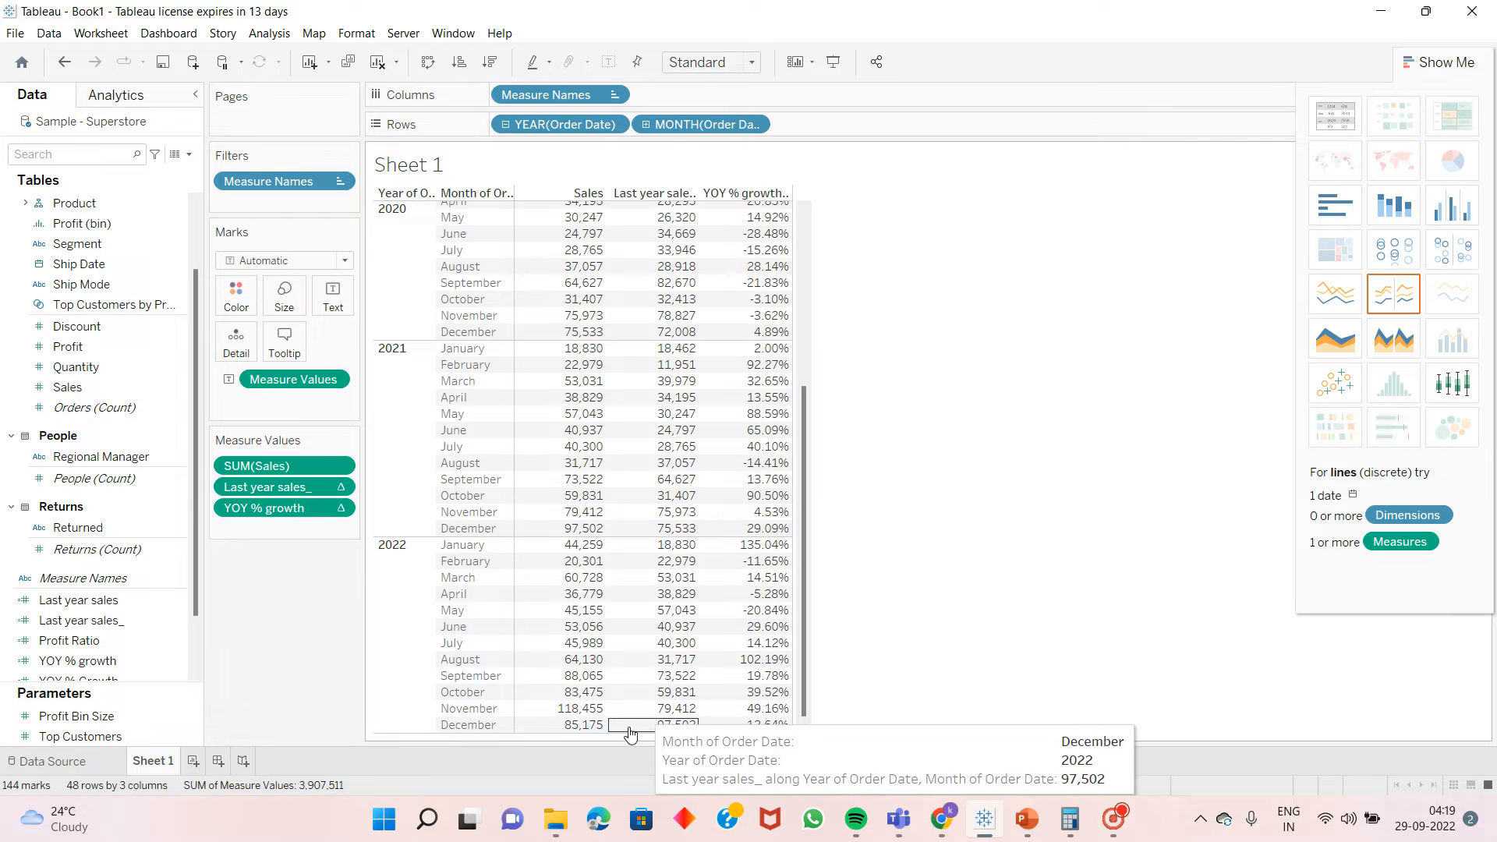
{"action": "mouse_move", "coordinate": [665, 693]}
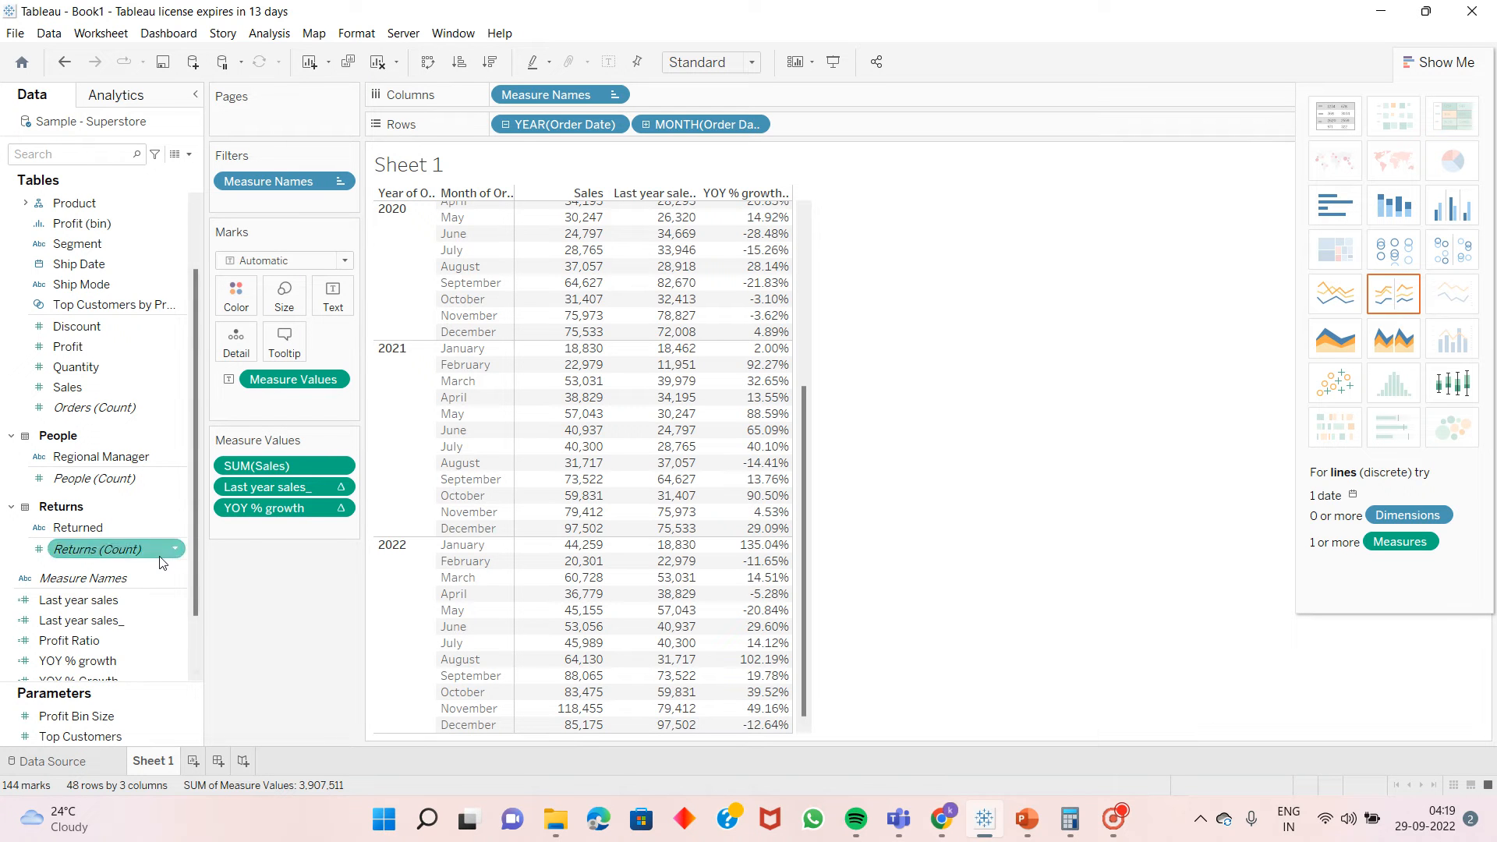
Edit the Last year sales_ calculation so its LOOKUP offset is positive 12, and apply the formula LOOKUP(SUM([Sales]),12).
{"action": "left_click", "coordinate": [172, 621]}
{"action": "left_click", "coordinate": [175, 622]}
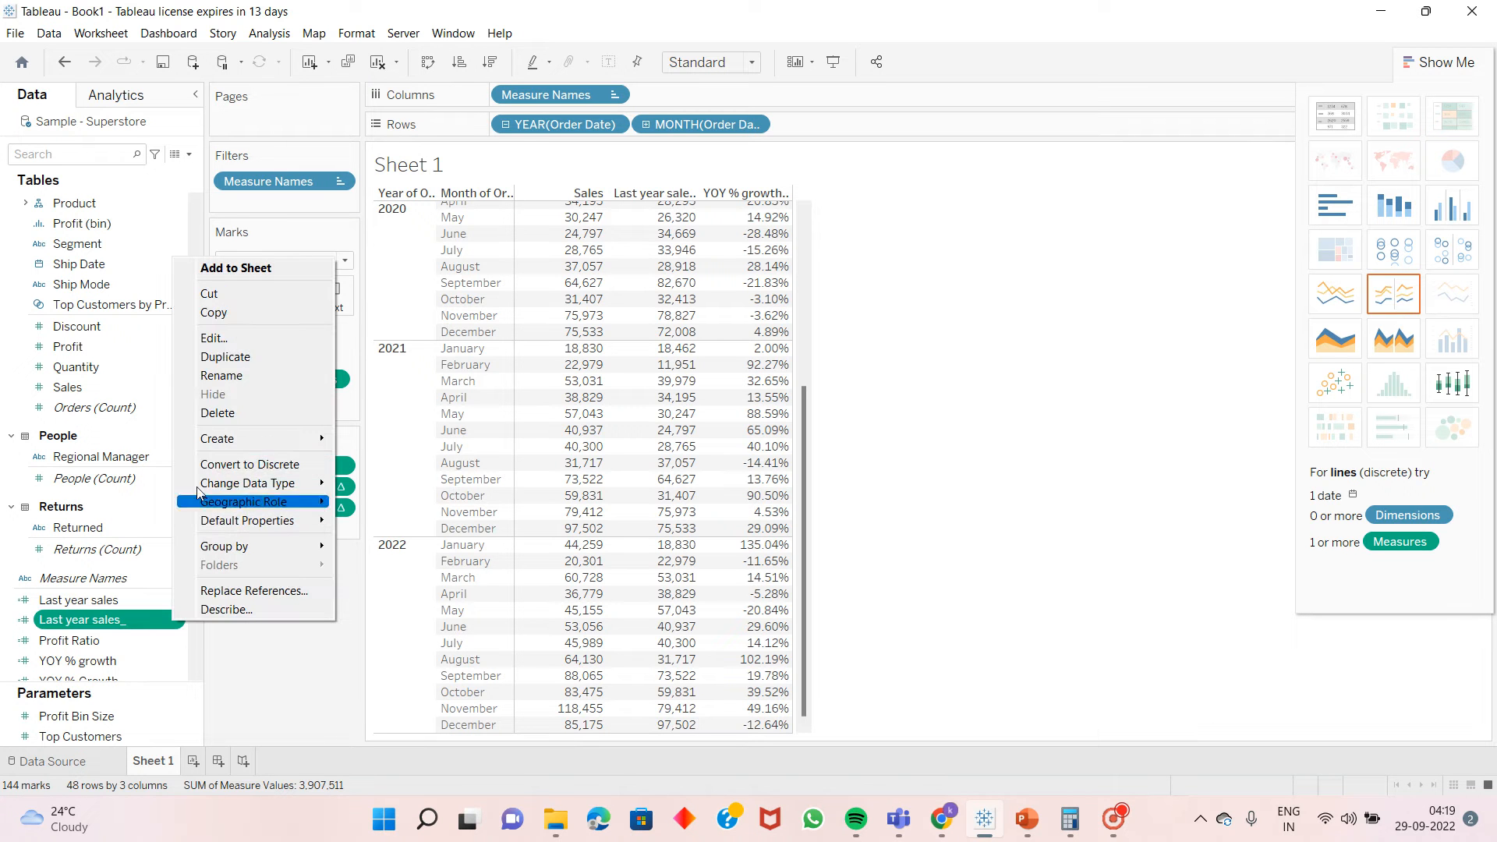
{"action": "left_click", "coordinate": [251, 340]}
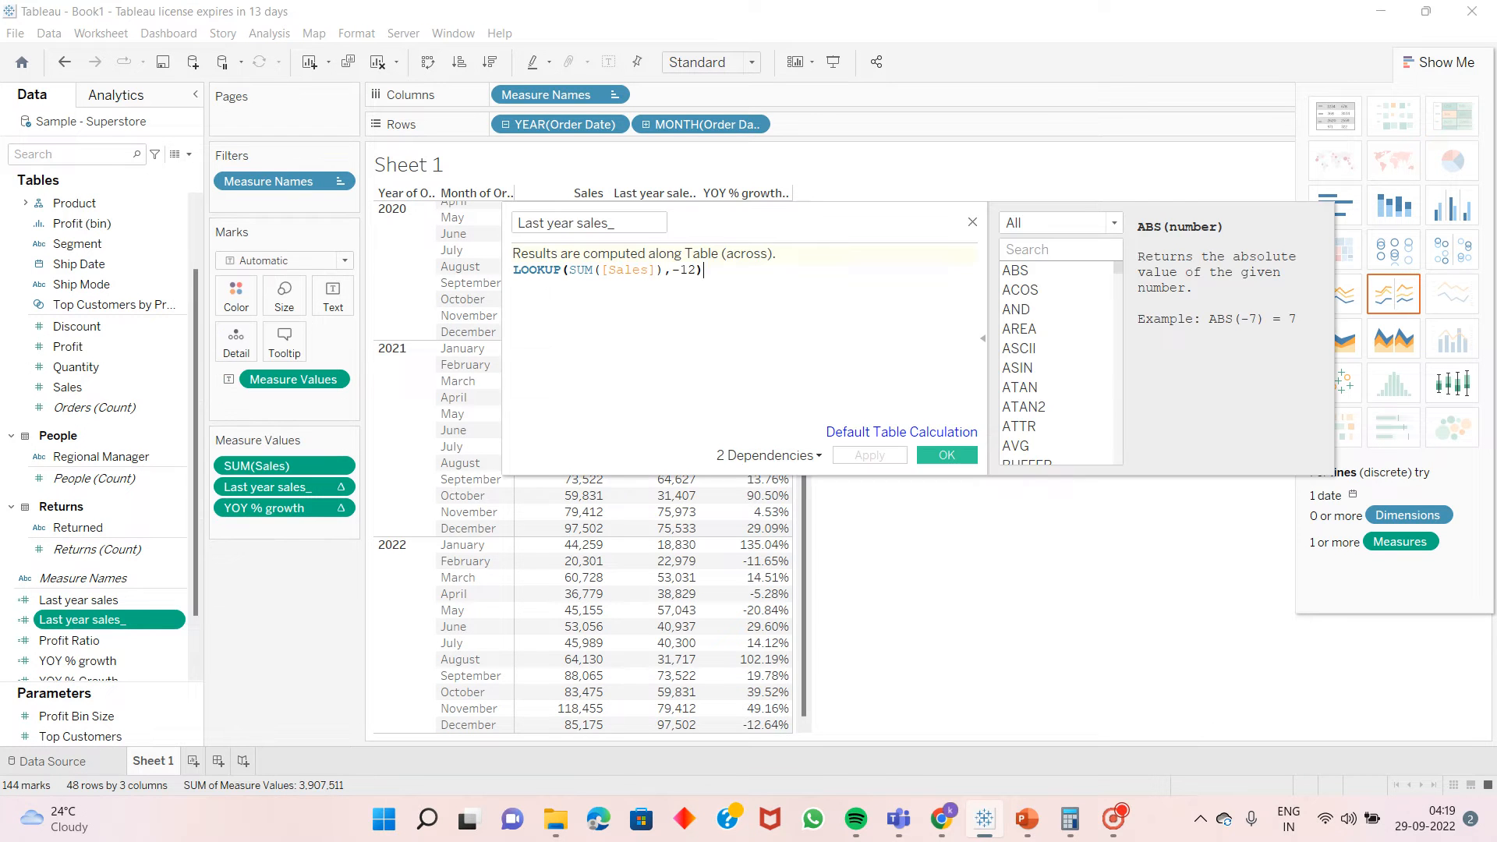
{"action": "left_click", "coordinate": [679, 270]}
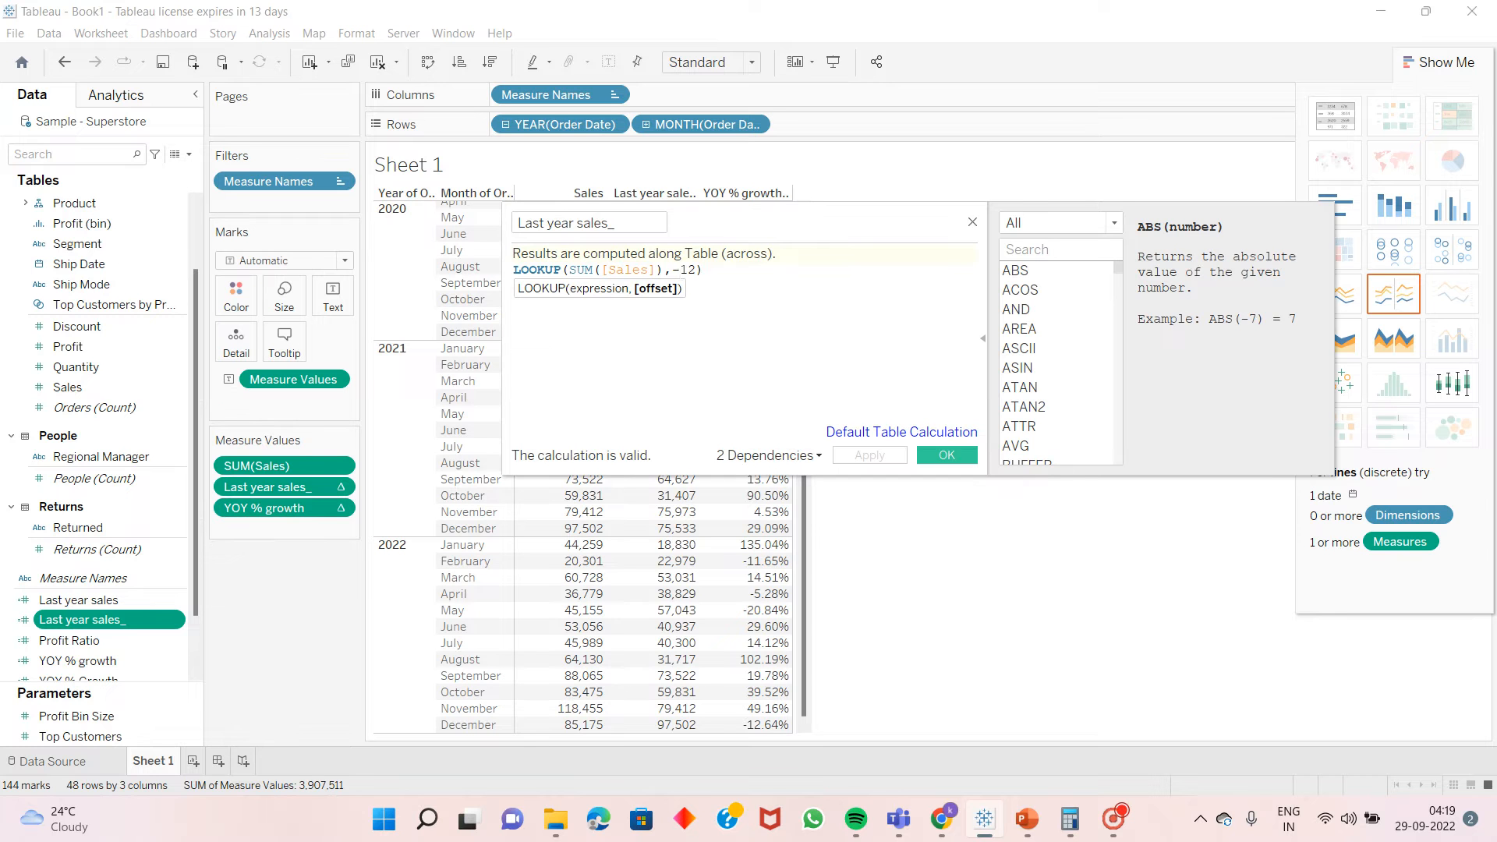
{"action": "key", "text": "BackSpace"}
{"action": "left_click", "coordinate": [868, 455]}
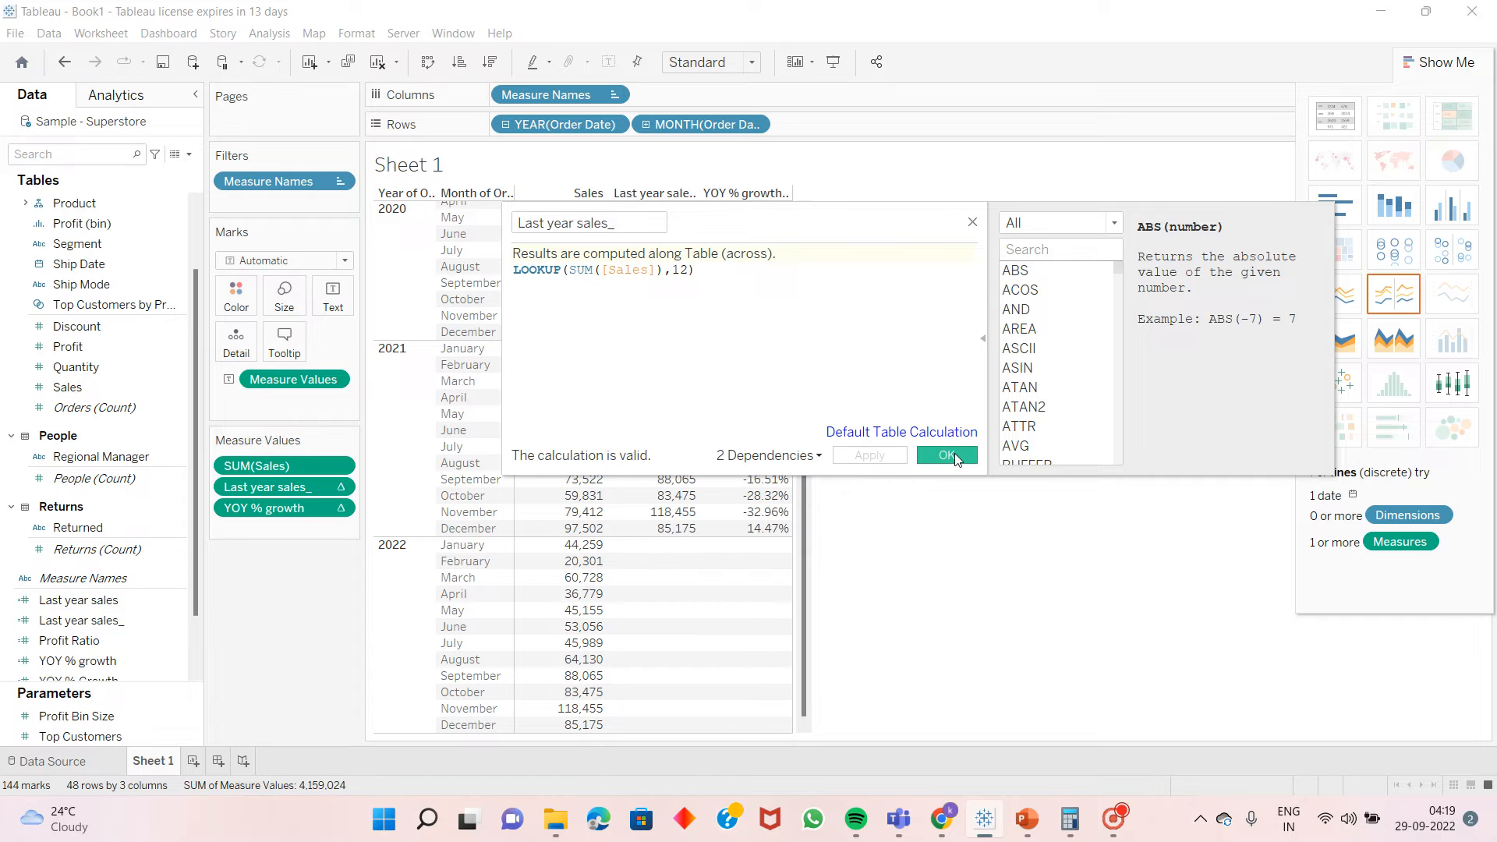
{"action": "left_click", "coordinate": [948, 455]}
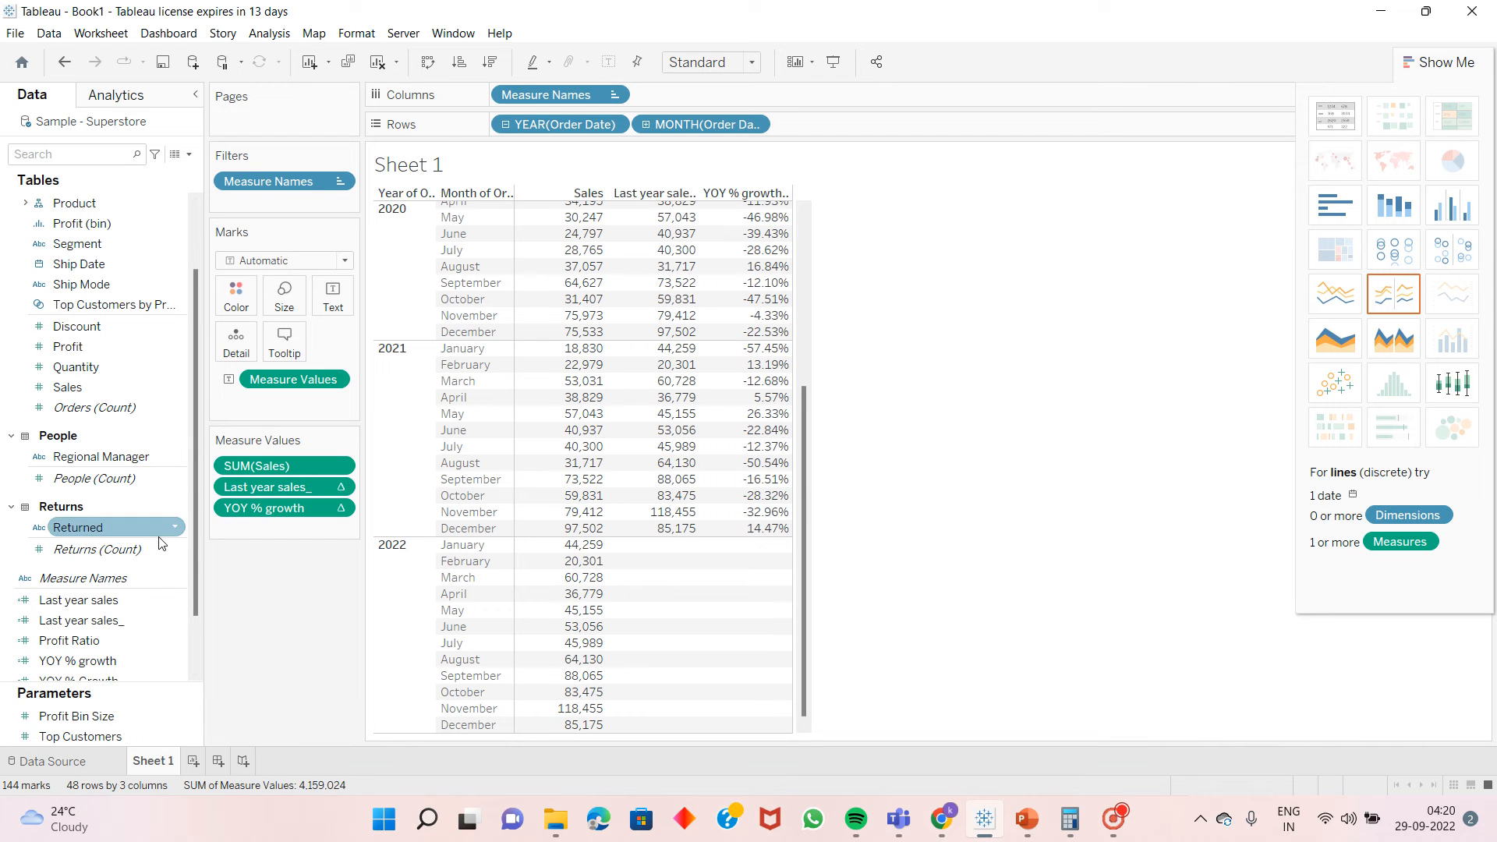
Change the Last year sales_ calculation back to a negative offset, LOOKUP(SUM([Sales]),-12), and save it.
{"action": "left_click", "coordinate": [175, 620]}
{"action": "left_click", "coordinate": [174, 620]}
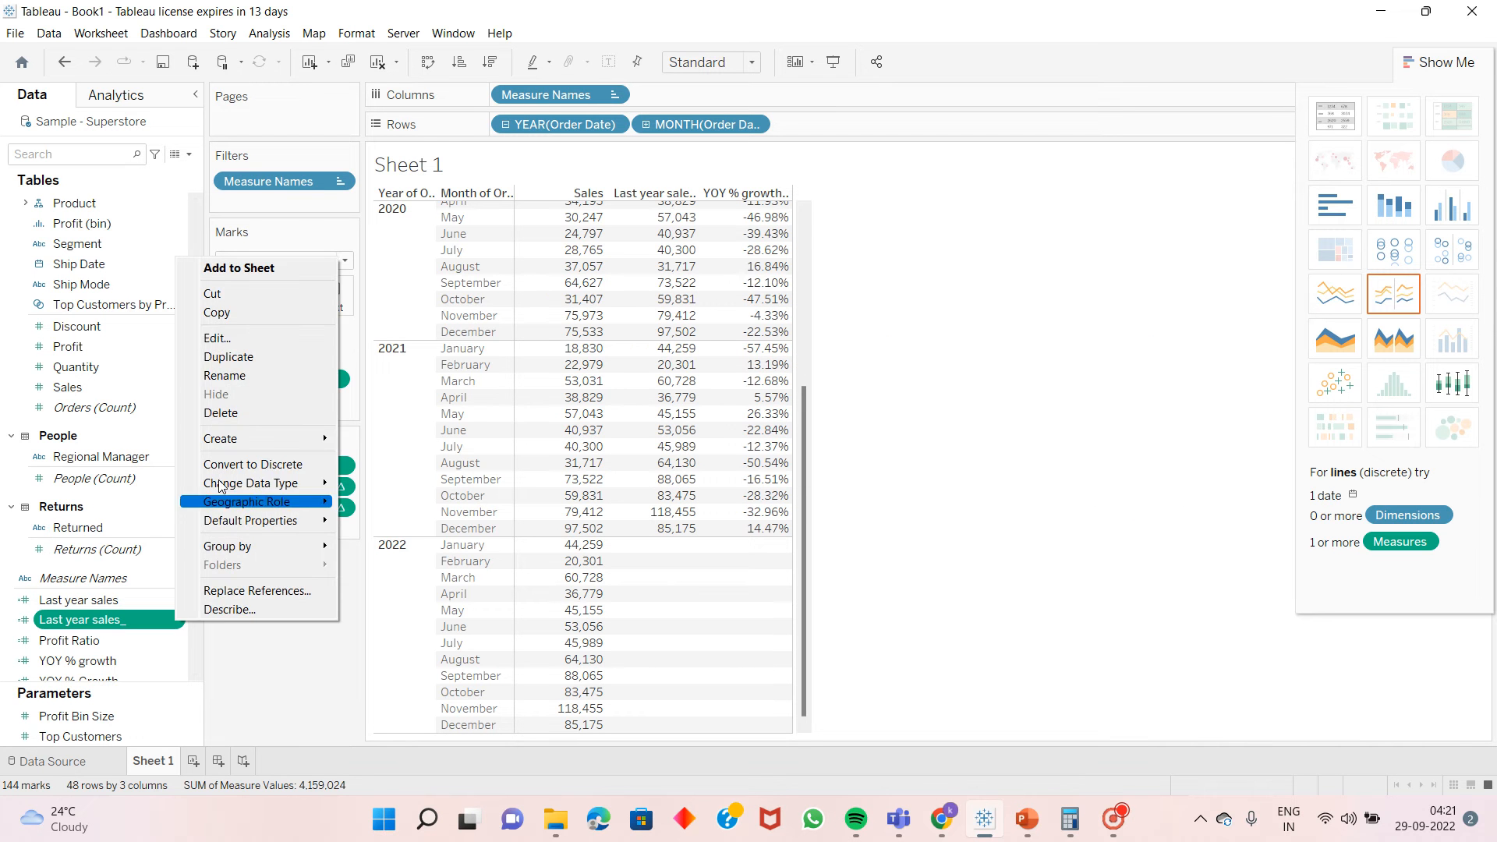
{"action": "left_click", "coordinate": [284, 339]}
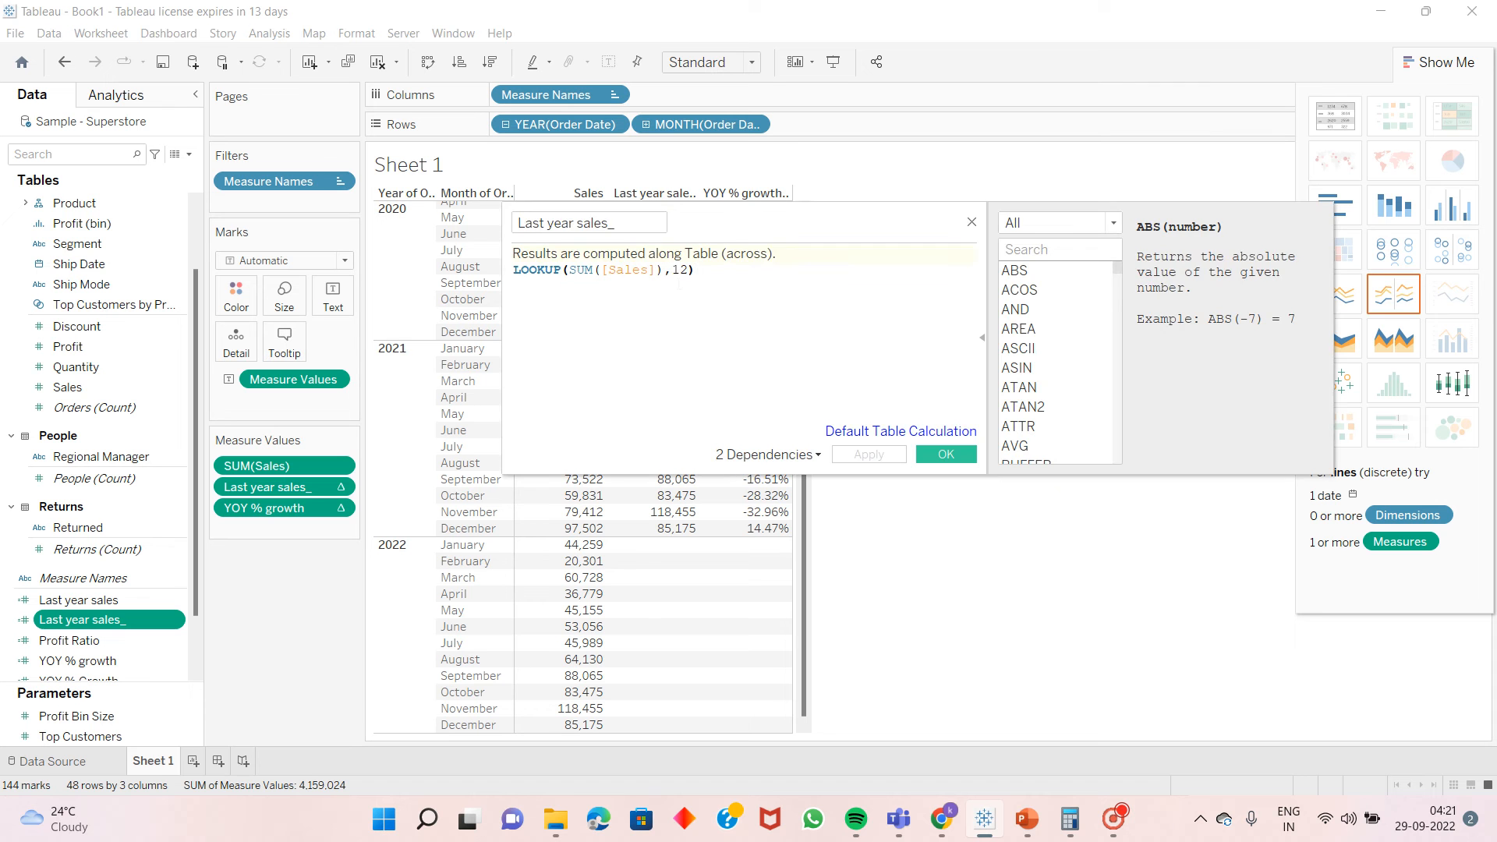
{"action": "left_click", "coordinate": [672, 270]}
{"action": "type", "text": "-"}
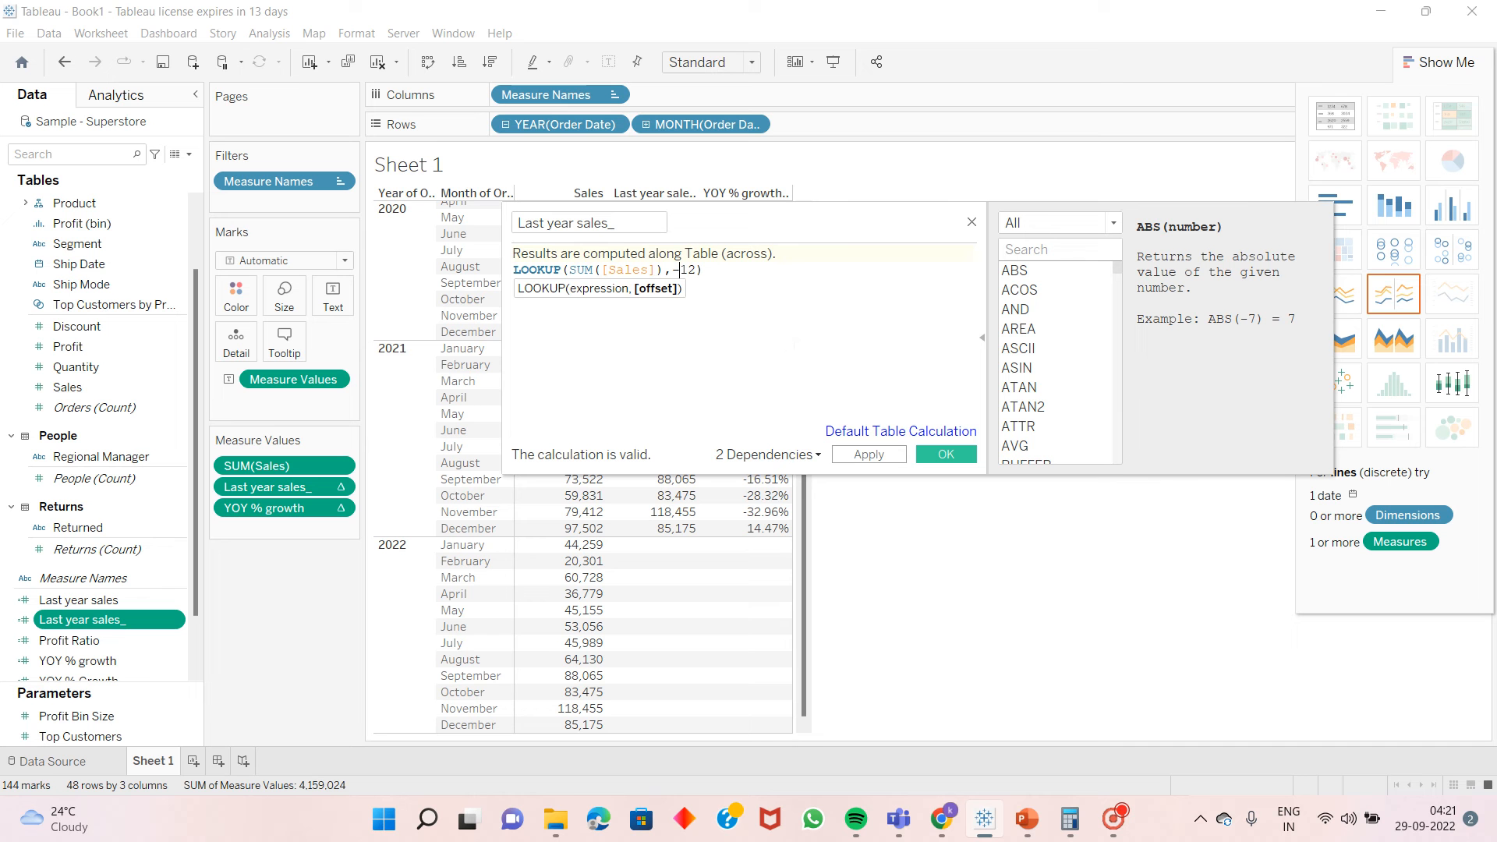
{"action": "left_click", "coordinate": [900, 452]}
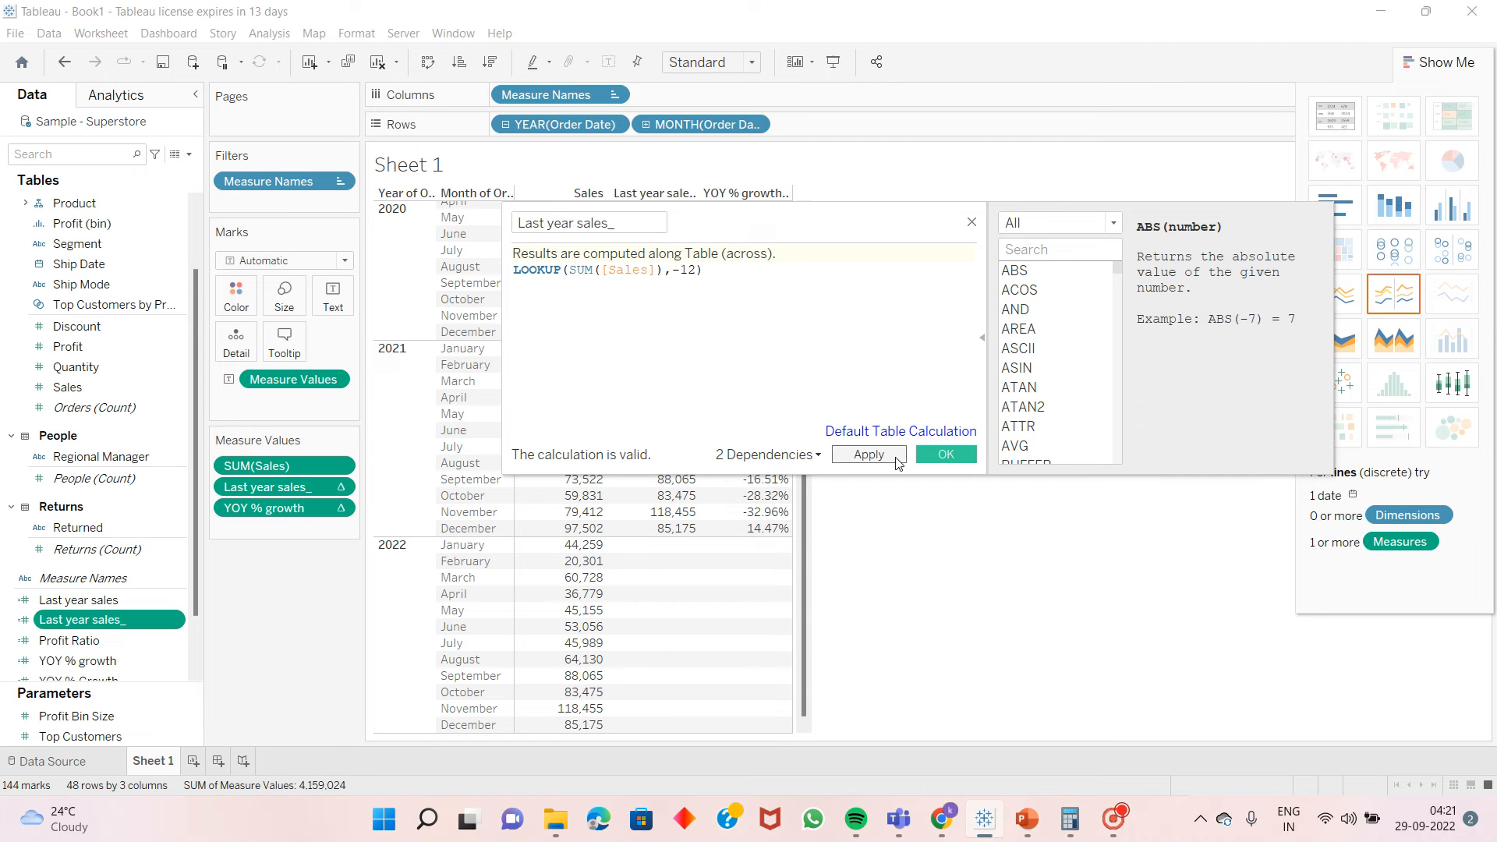
{"action": "left_click", "coordinate": [946, 454]}
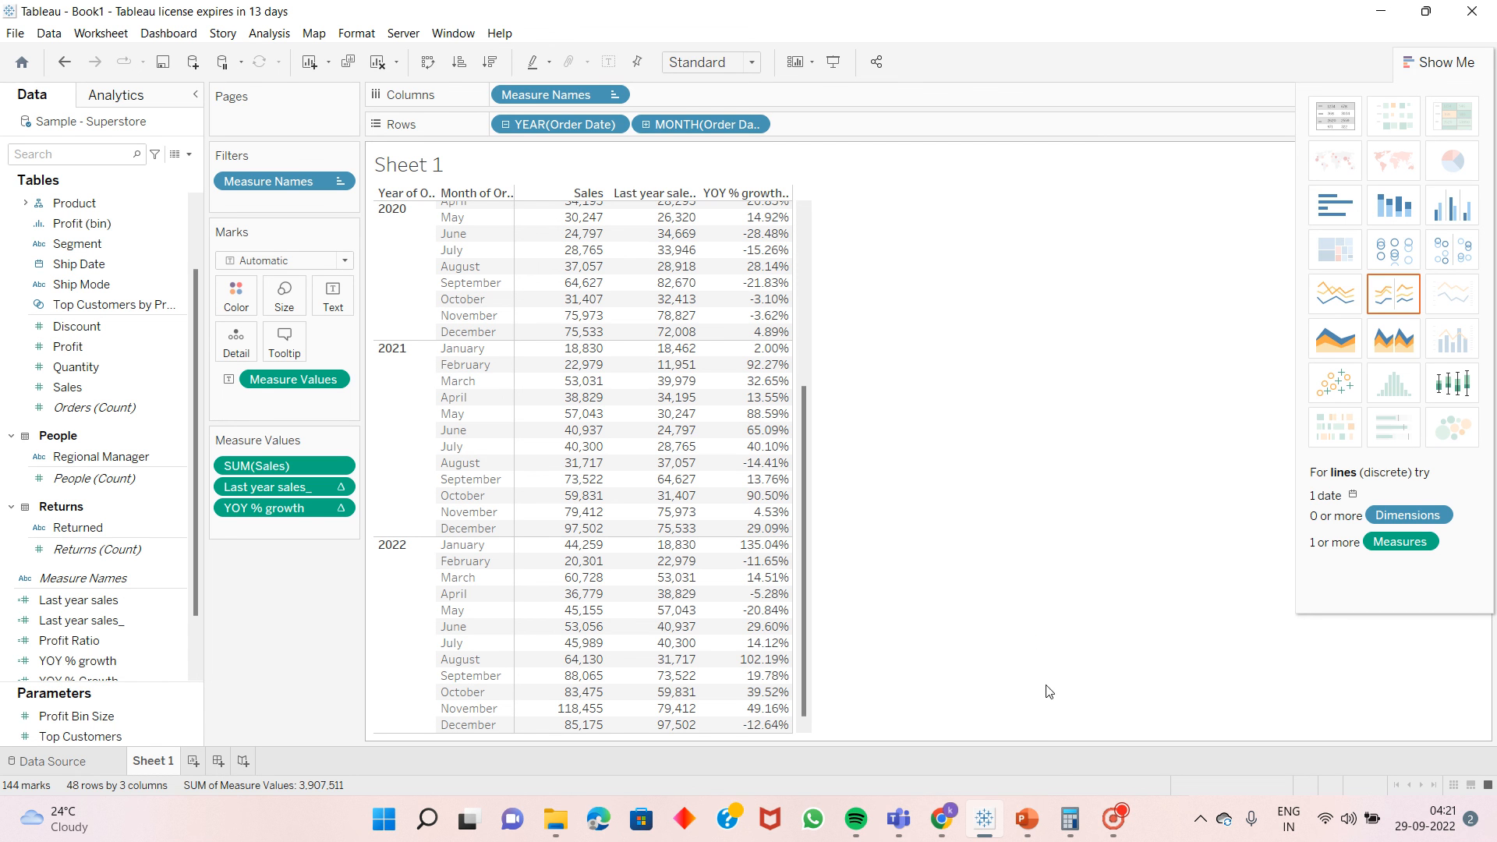
{"action": "left_click", "coordinate": [1104, 821]}
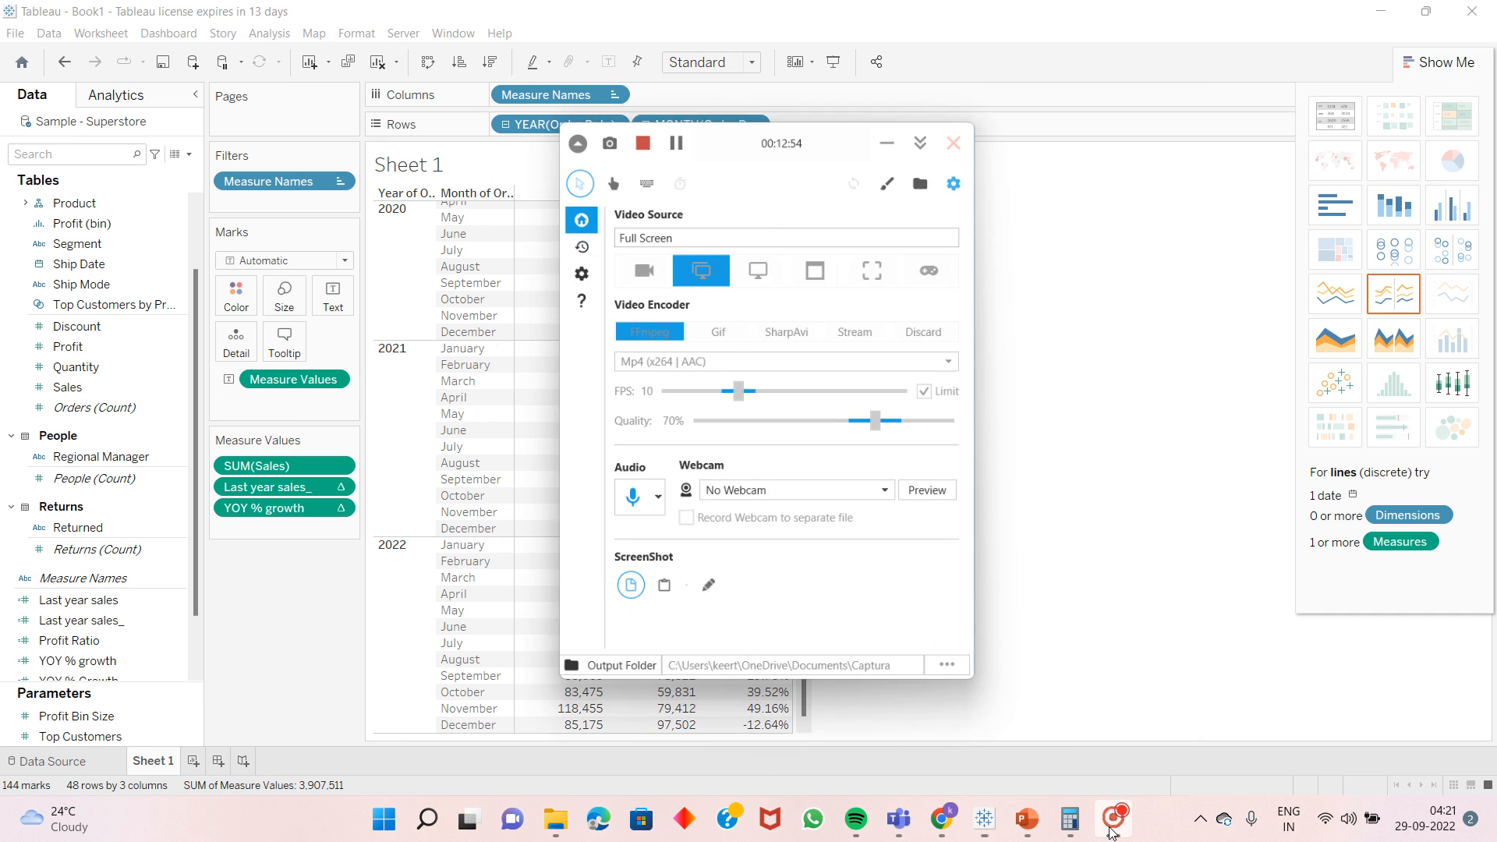